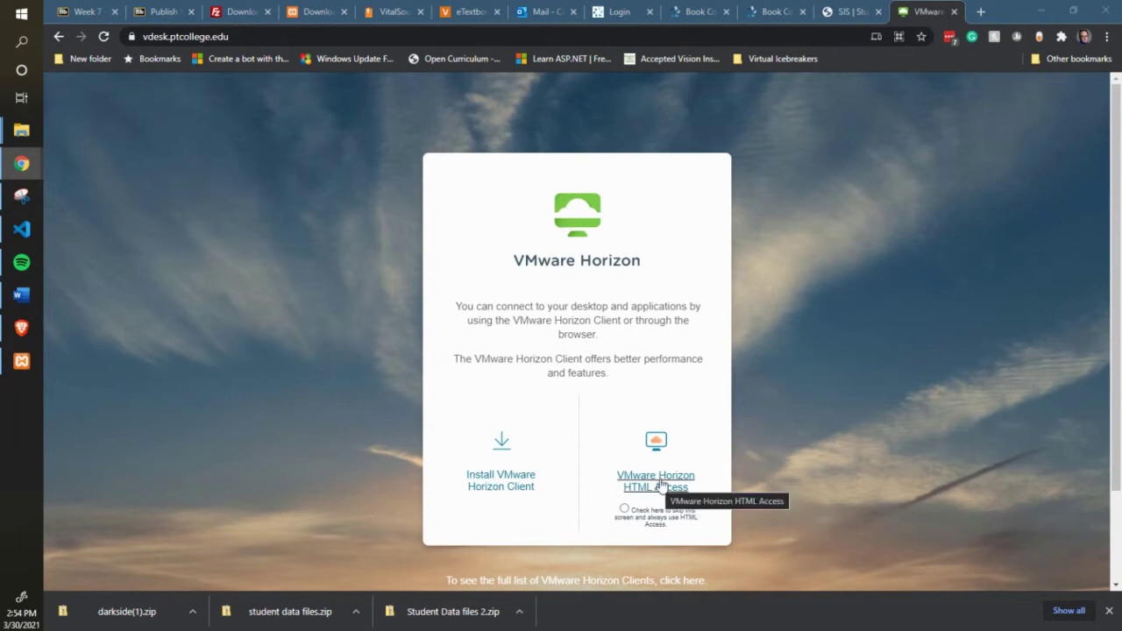
# Sign in via Horizon HTML Access with the account password and launch the PTC Desktop
pyautogui.click(660, 485)
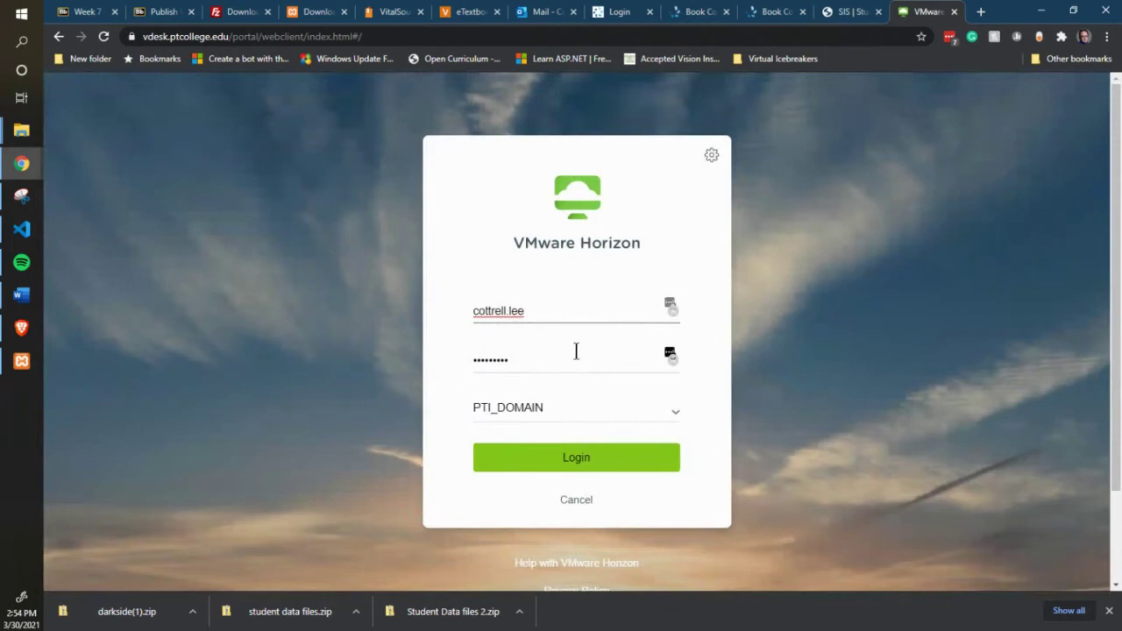
pyautogui.moveTo(576, 352); pyautogui.dragTo(428, 348)
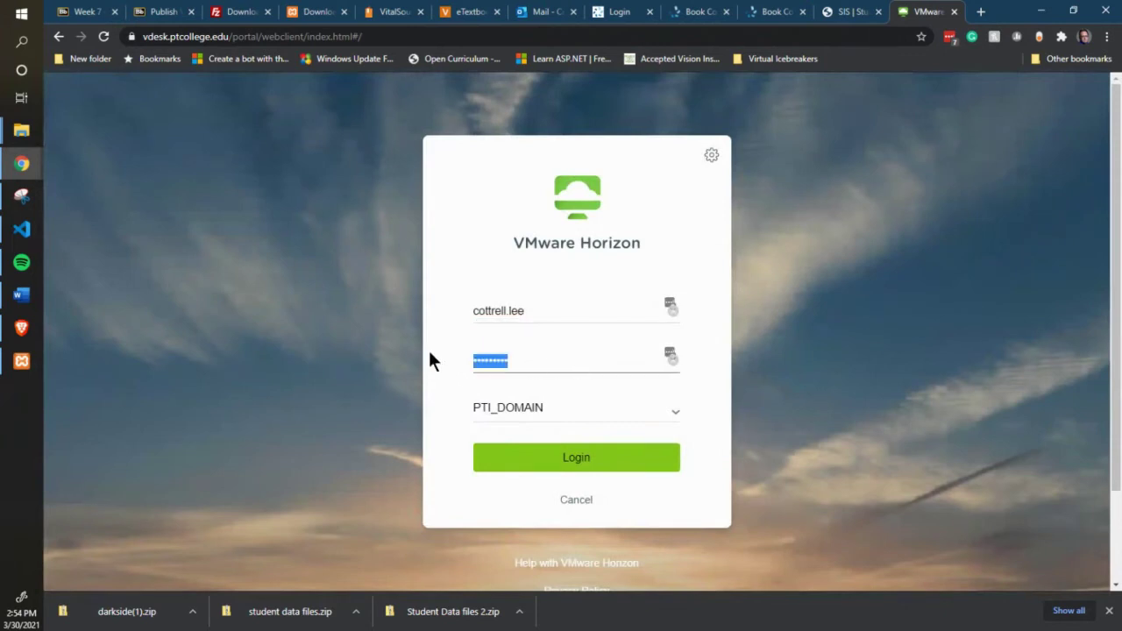
pyautogui.write('p••••••••')
pyautogui.click(579, 447)
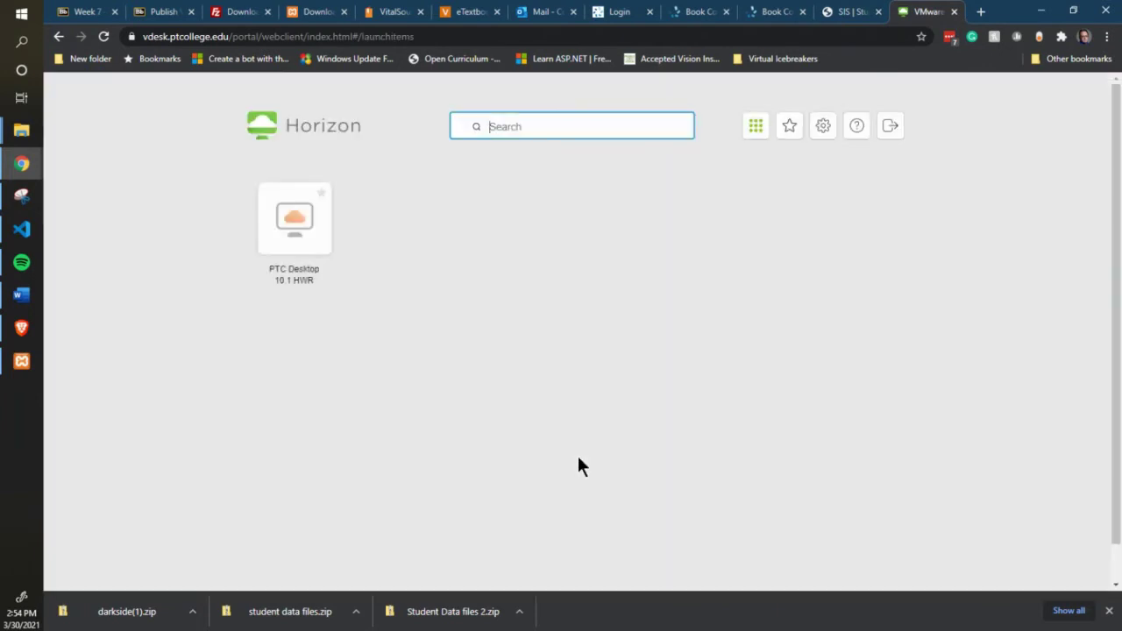
pyautogui.click(300, 251)
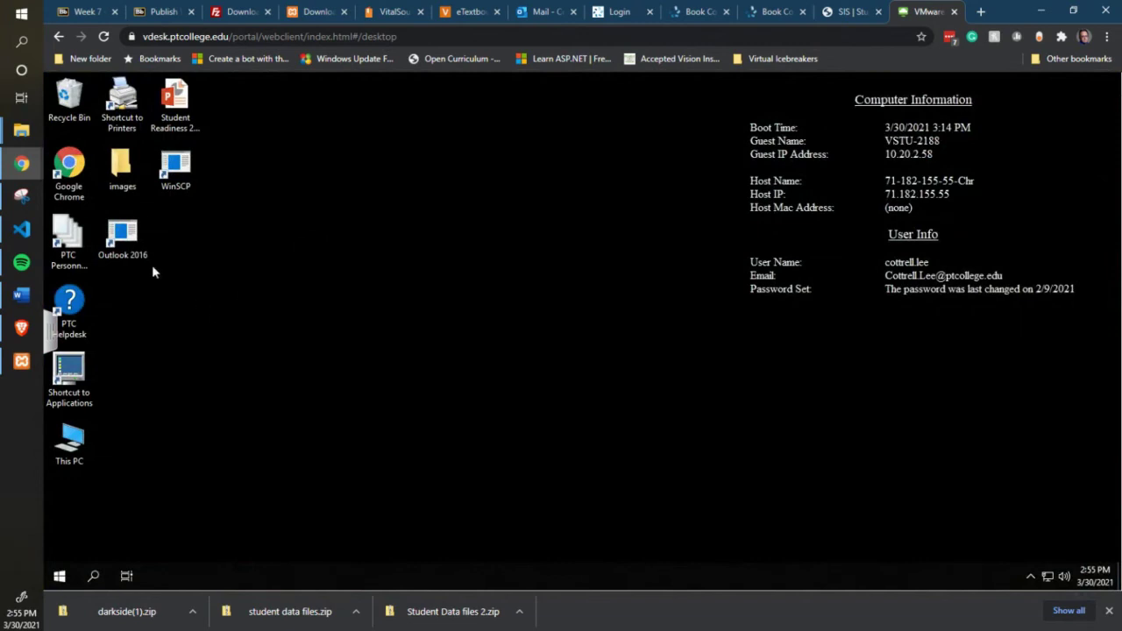
# Launch and maximize Chrome on the remote desktop, then cancel a mistyped blackboard address
pyautogui.doubleClick(68, 168)
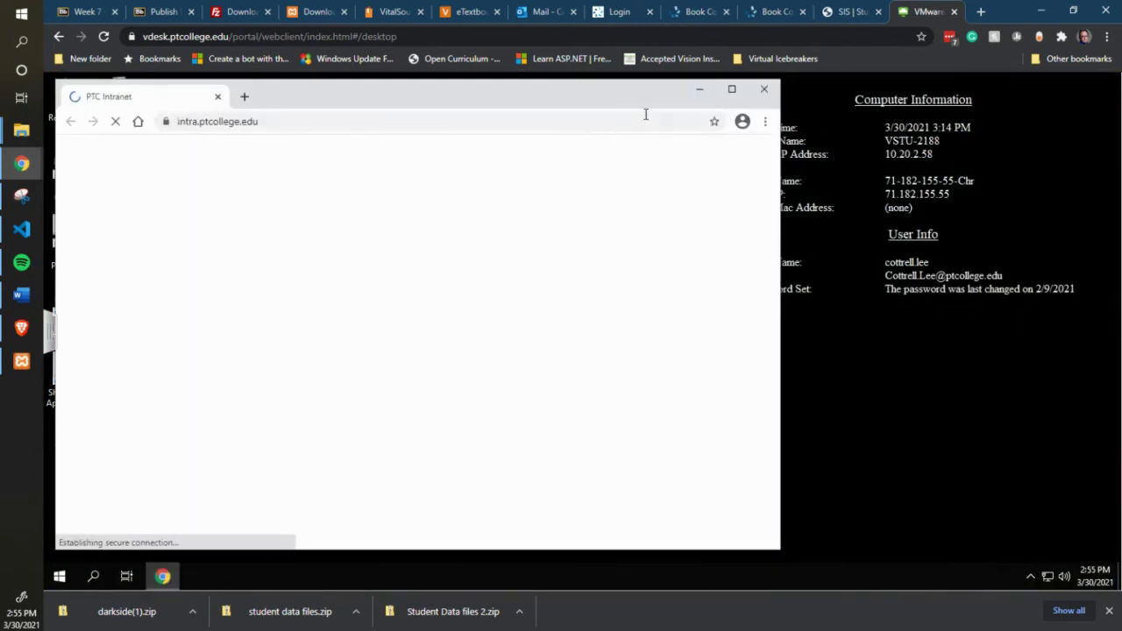
pyautogui.doubleClick(642, 108)
pyautogui.click(513, 106)
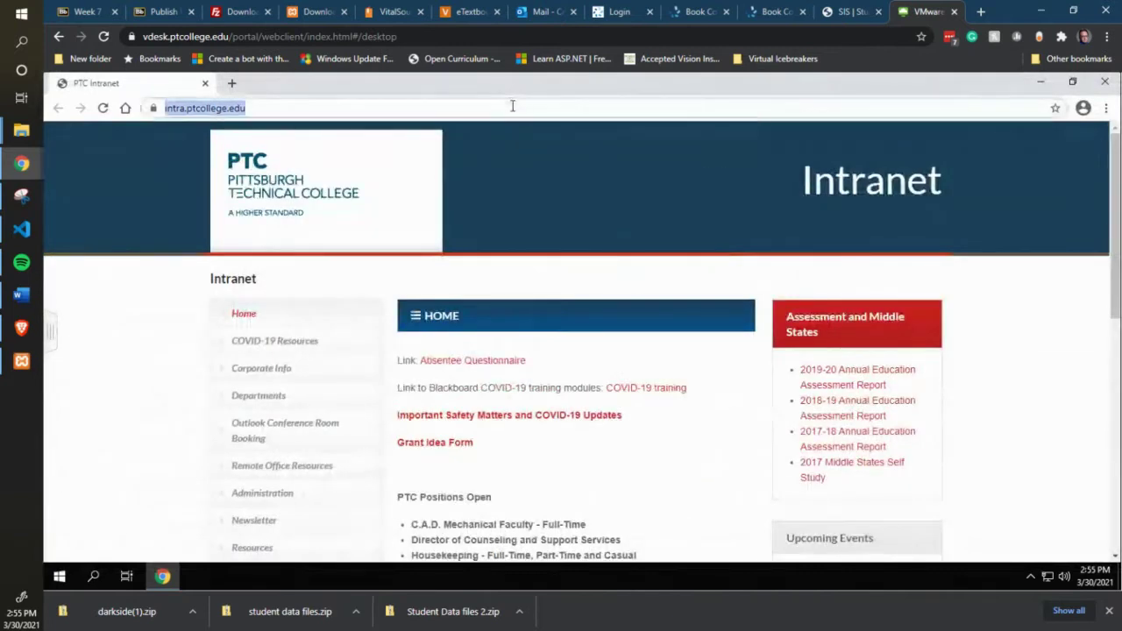
pyautogui.write('blackbor')
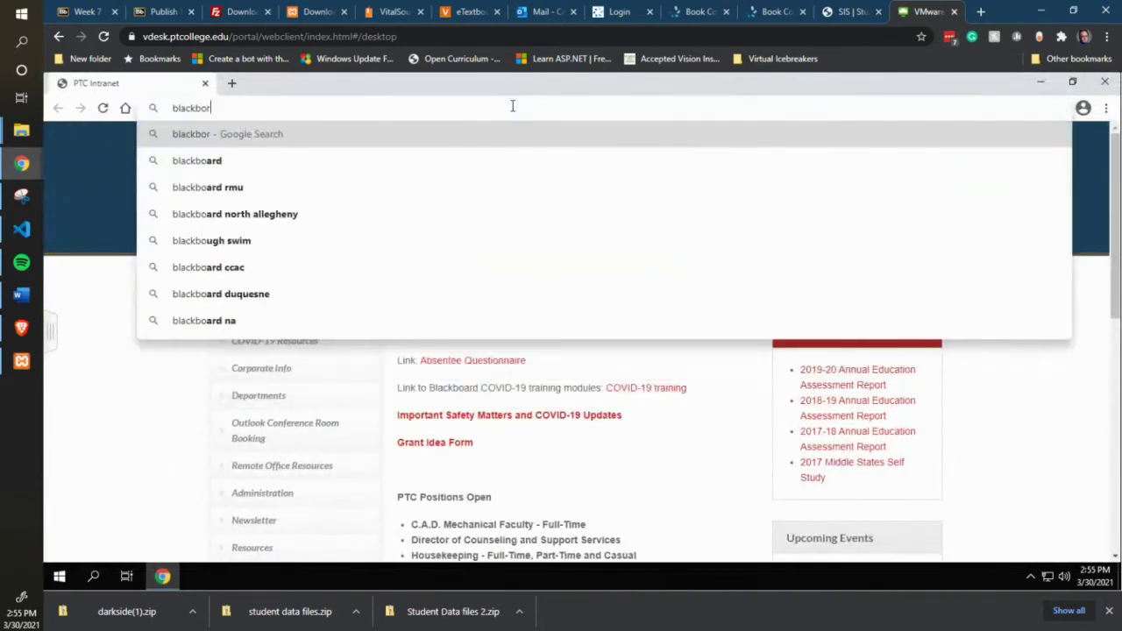
pyautogui.press('BackSpace')
pyautogui.write('ard.om')
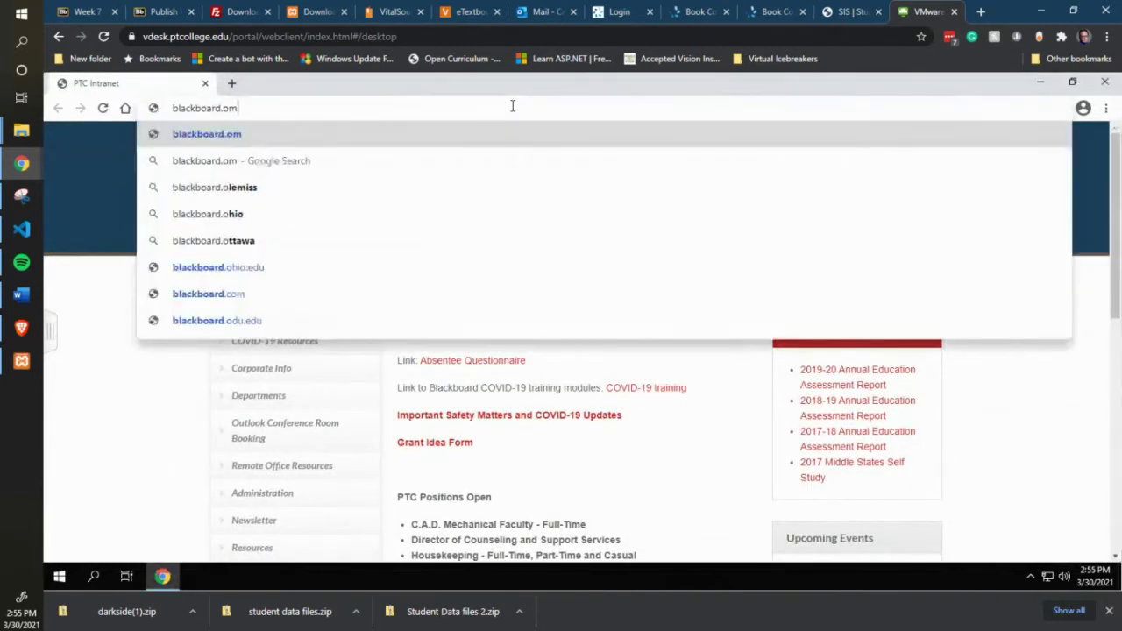
pyautogui.press('BackSpace')
pyautogui.press('BackSpace')
pyautogui.press('BackSpace')
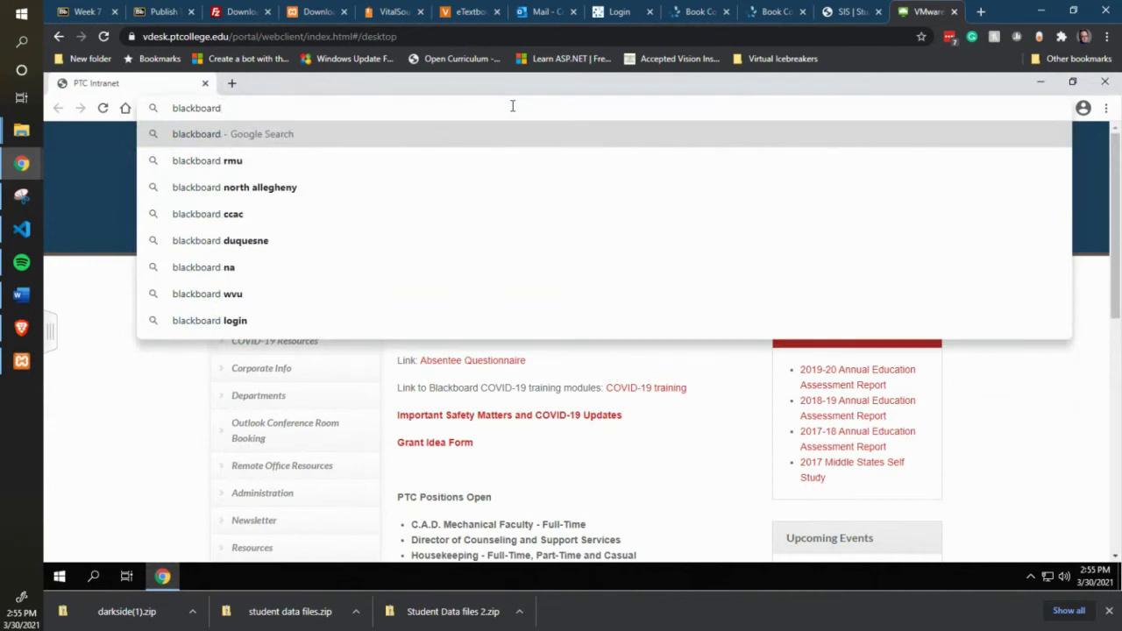
pyautogui.press('Escape')
# Go to ptcollege.edu and open Employee Logins from the page footer
pyautogui.scroll(-4, 701, 438)
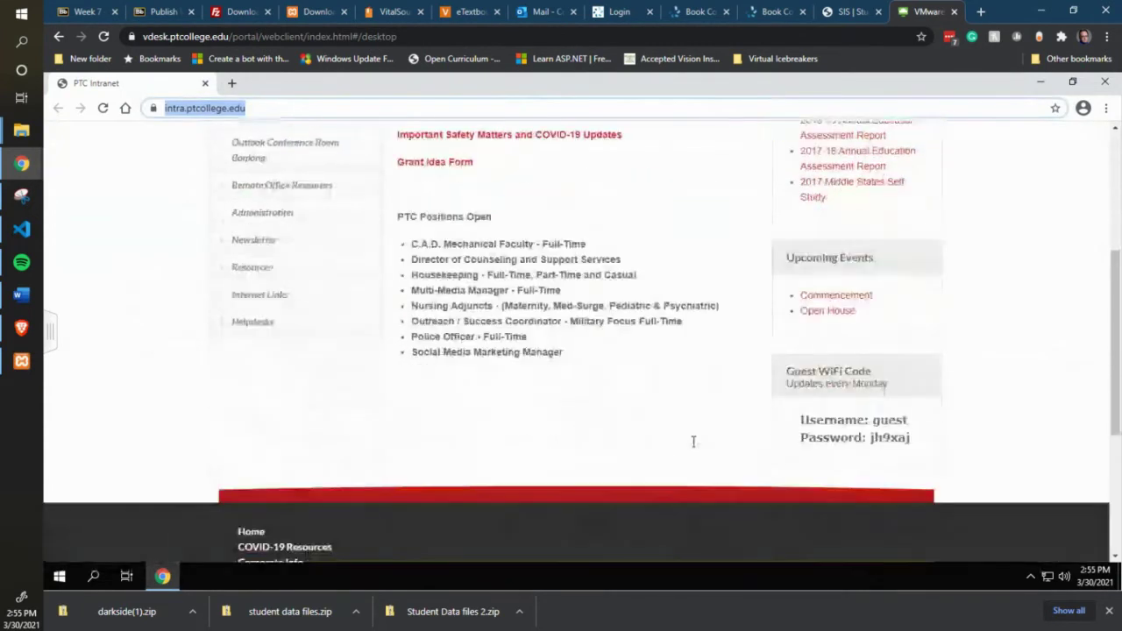
pyautogui.scroll(-2, 289, 359)
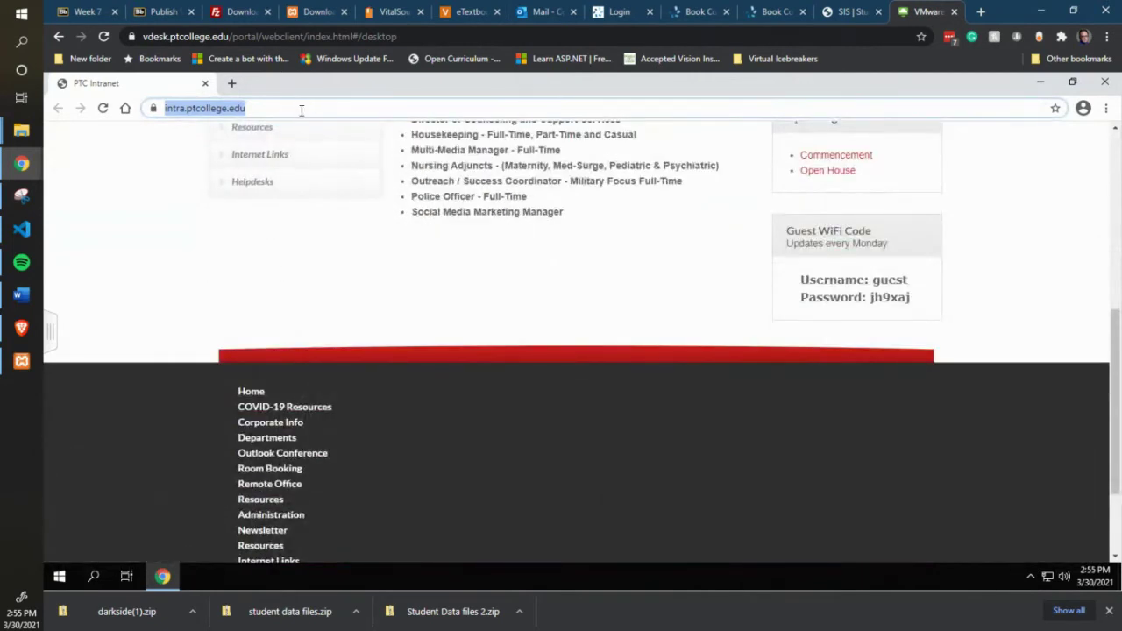
pyautogui.write('ptcol')
pyautogui.press('Return')
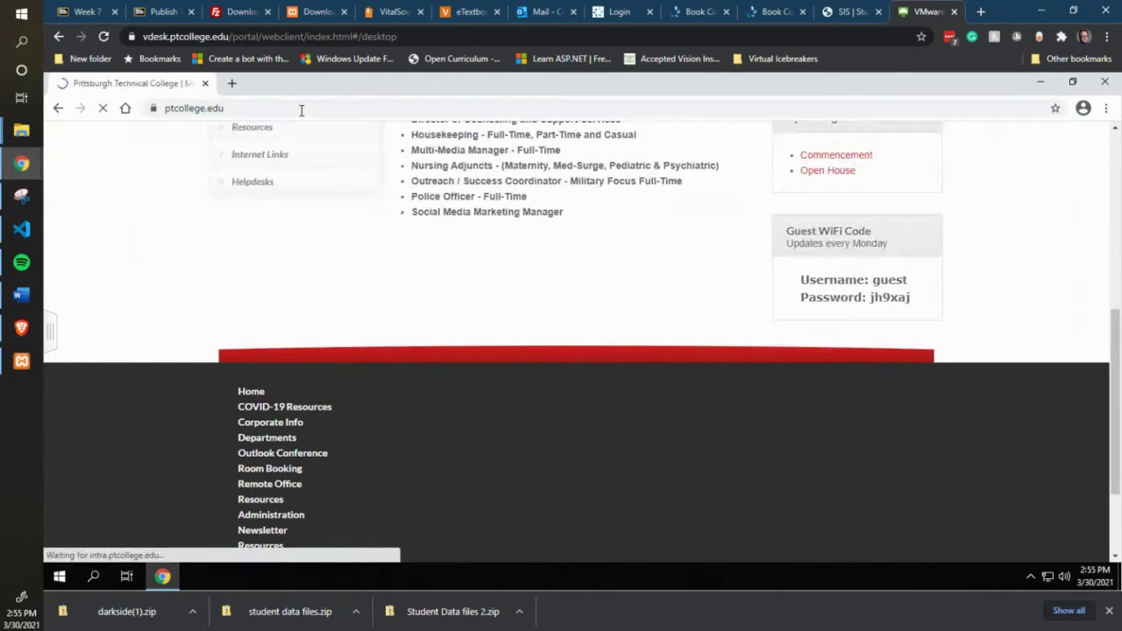
pyautogui.scroll(-10, 608, 368)
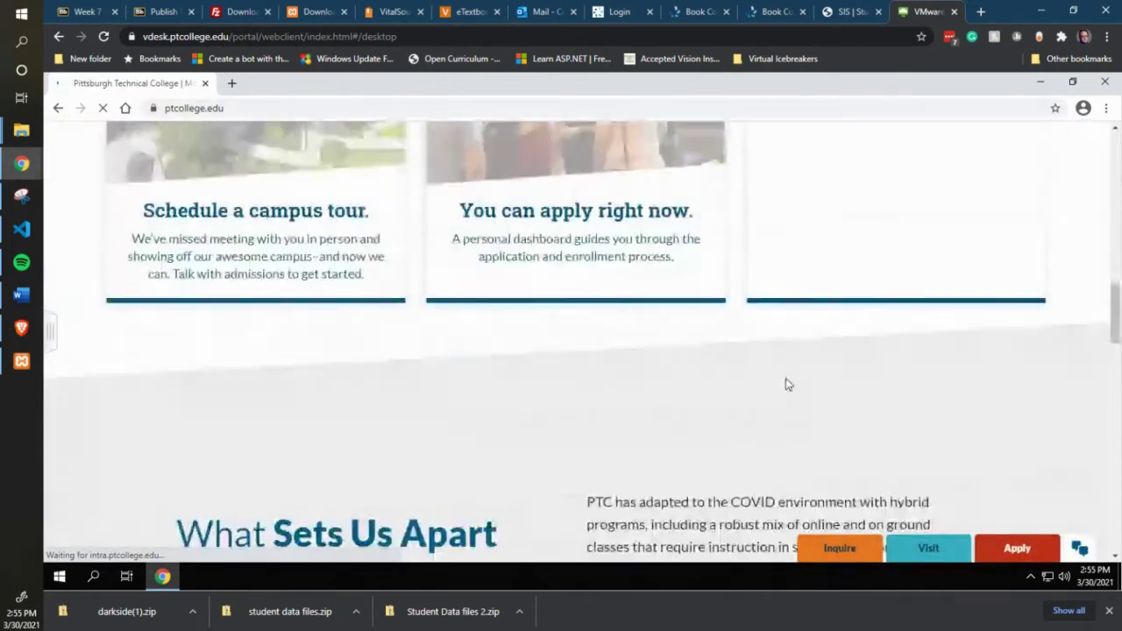
pyautogui.scroll(-15, 800, 388)
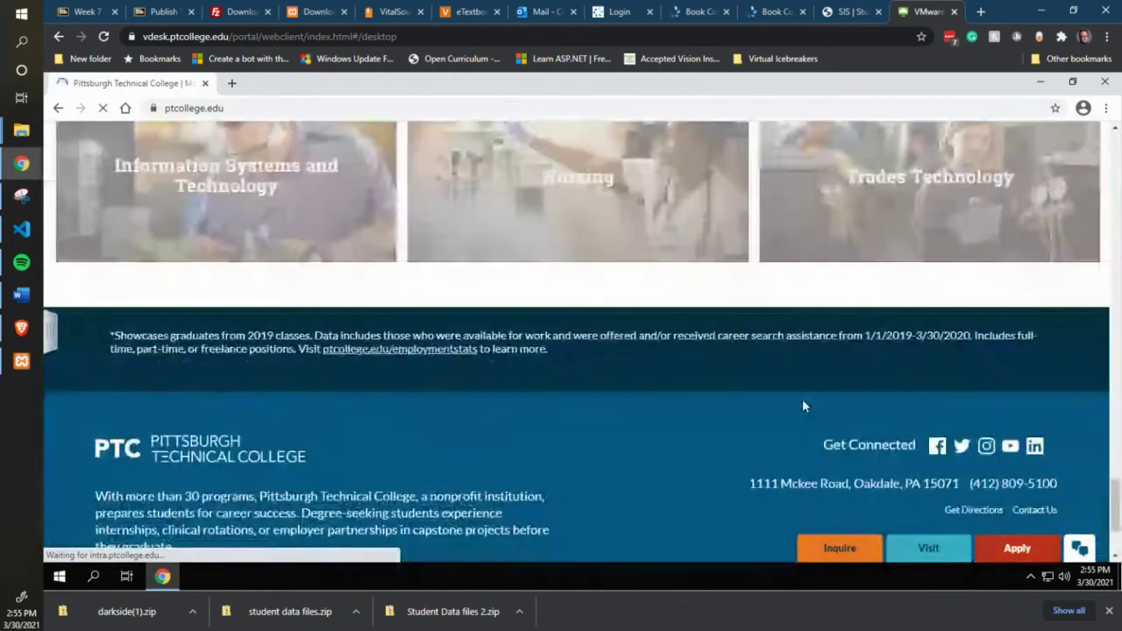
pyautogui.scroll(-1, 802, 399)
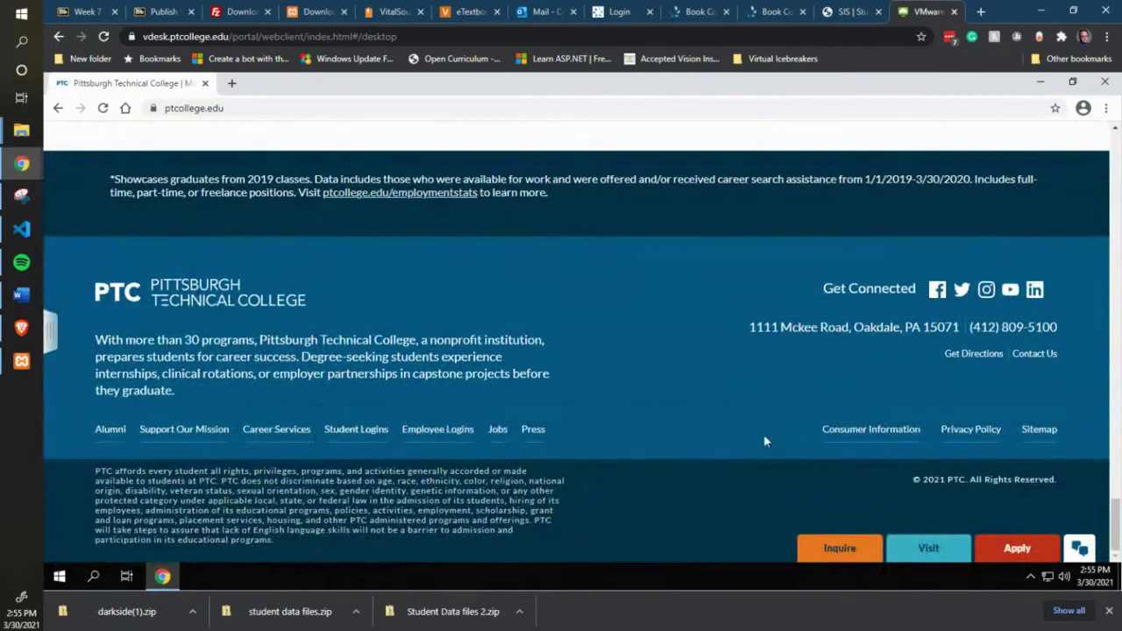
pyautogui.click(435, 432)
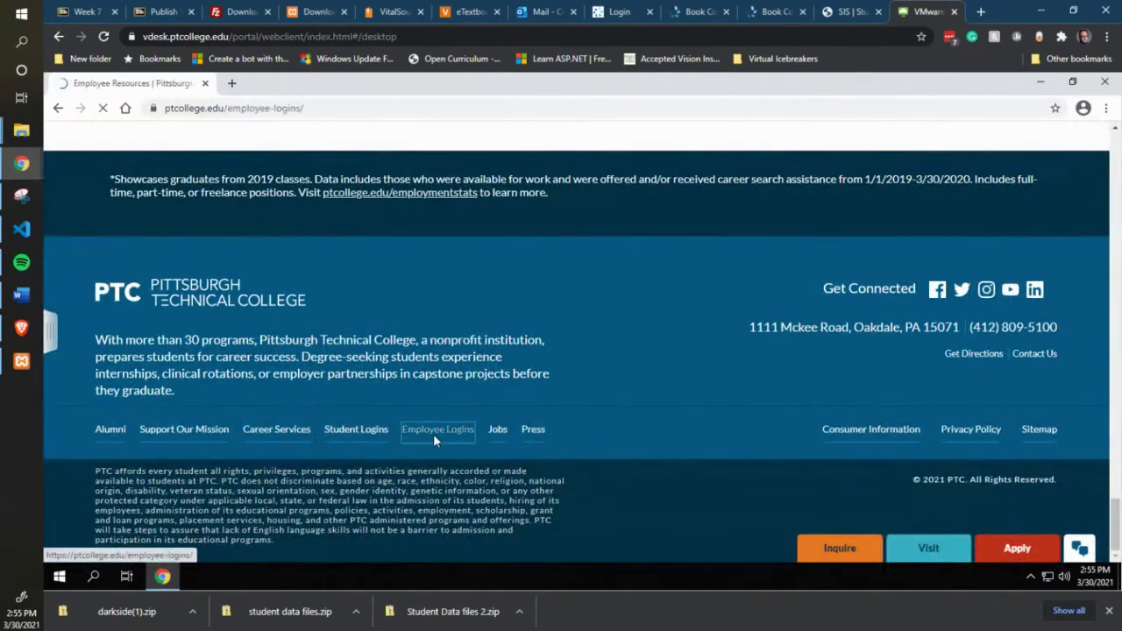
pyautogui.scroll(-5, 691, 463)
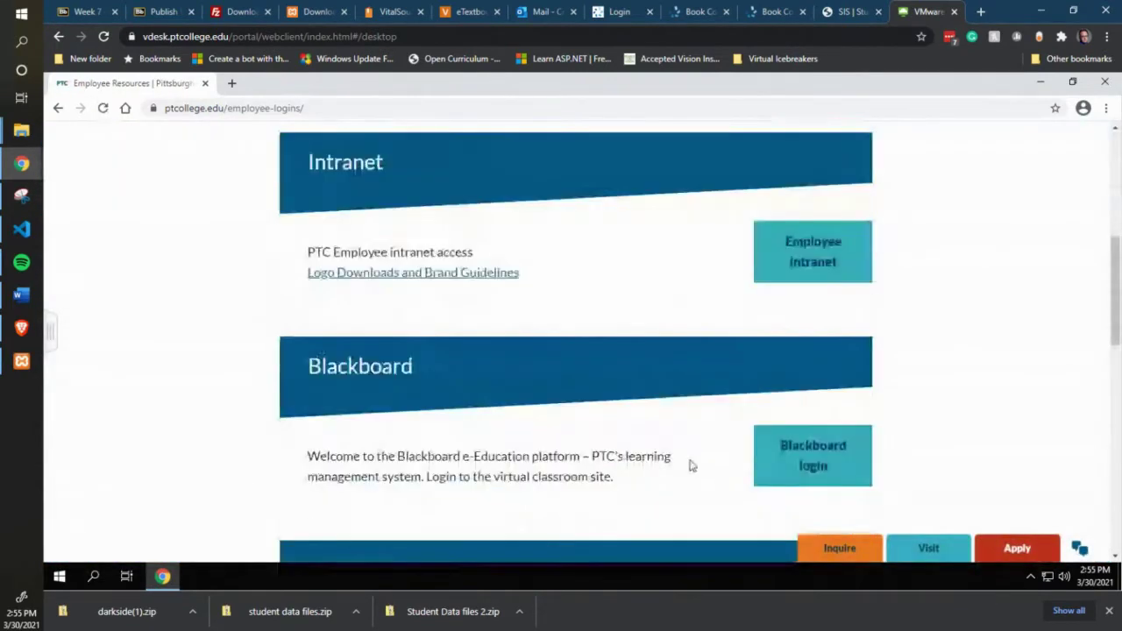
# Open the Blackboard login in a new tab, close Employee Resources, and go to Courses
pyautogui.click(773, 468)
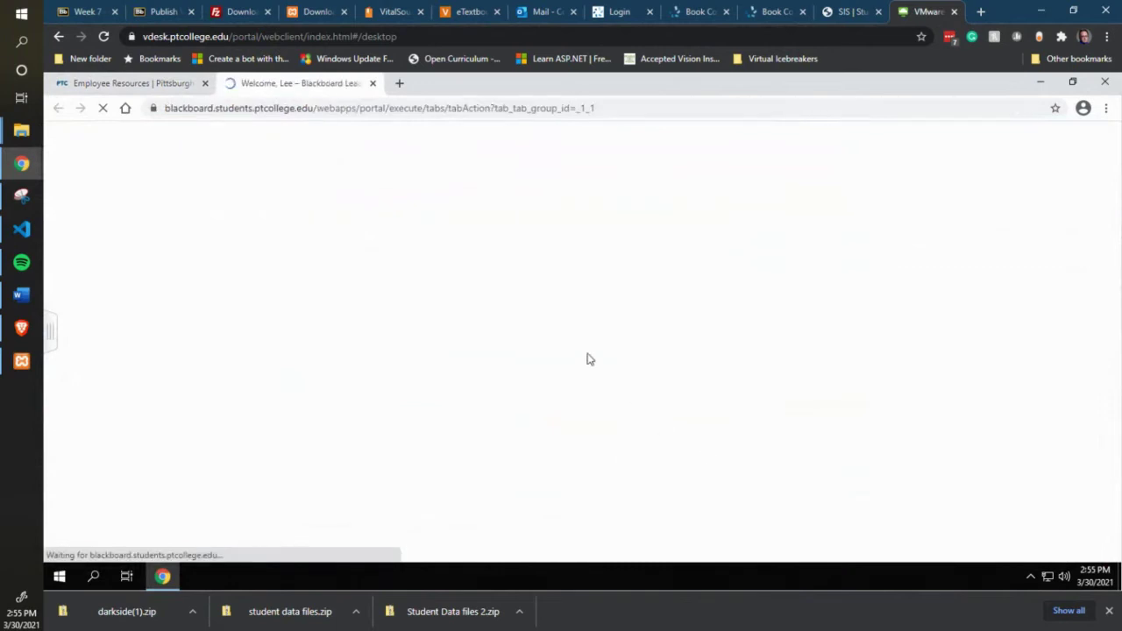
pyautogui.click(204, 82)
pyautogui.scroll(-6, 813, 293)
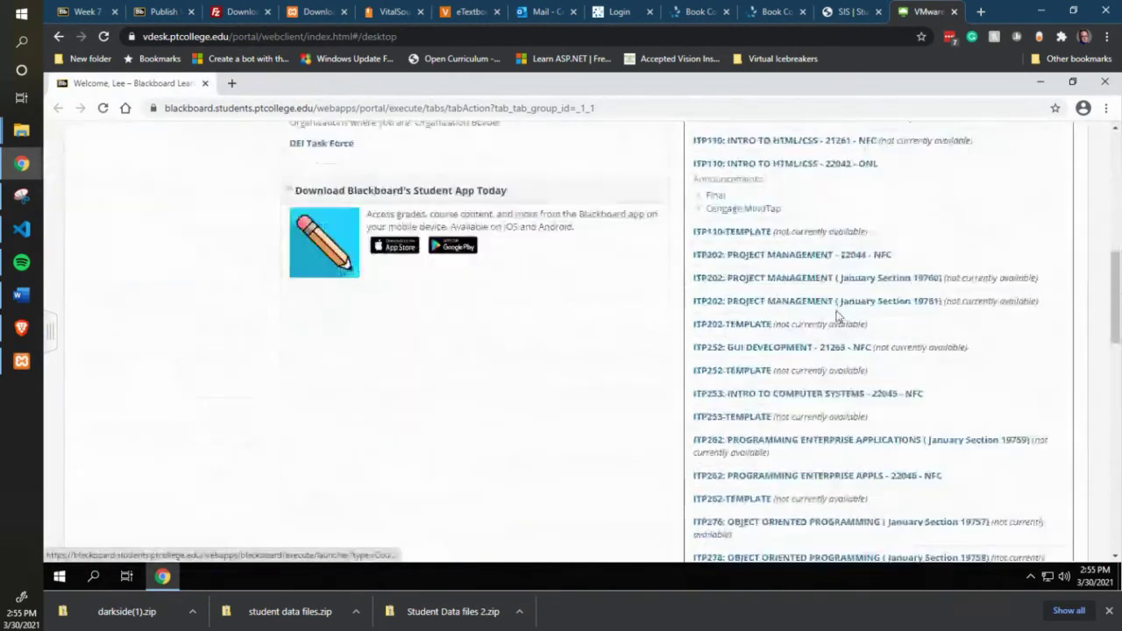
pyautogui.scroll(6, 907, 316)
pyautogui.click(1057, 173)
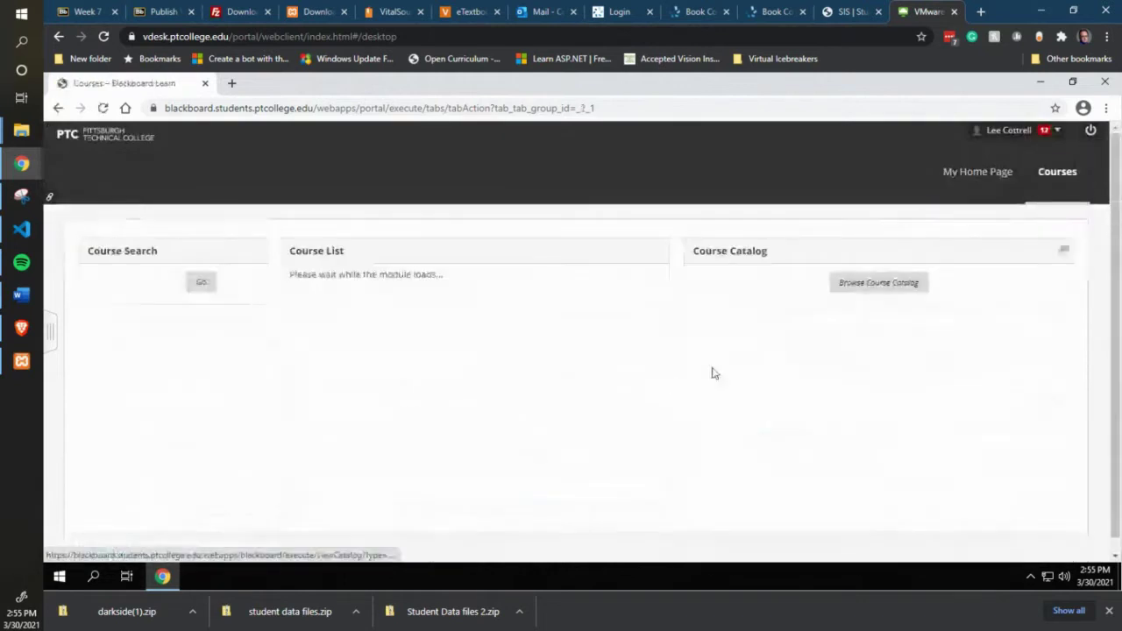
# Open the ITP110 INTRO TO HTML/CSS course and its Assignments - NFC area
pyautogui.scroll(-3, 639, 401)
pyautogui.scroll(-2, 629, 409)
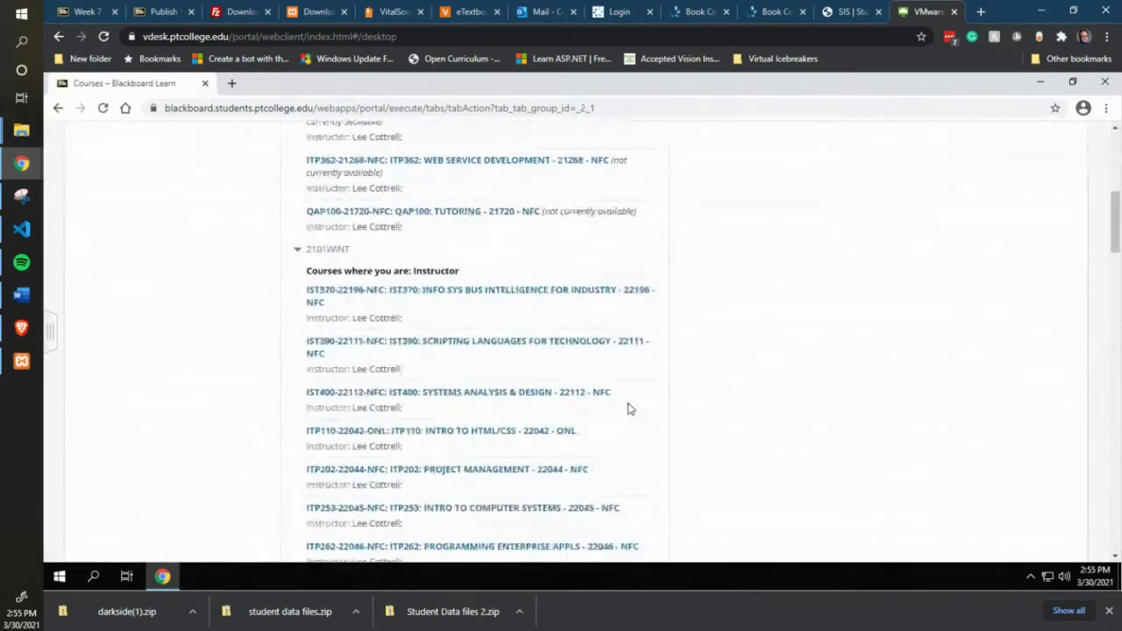
pyautogui.click(530, 436)
pyautogui.scroll(-9, 131, 402)
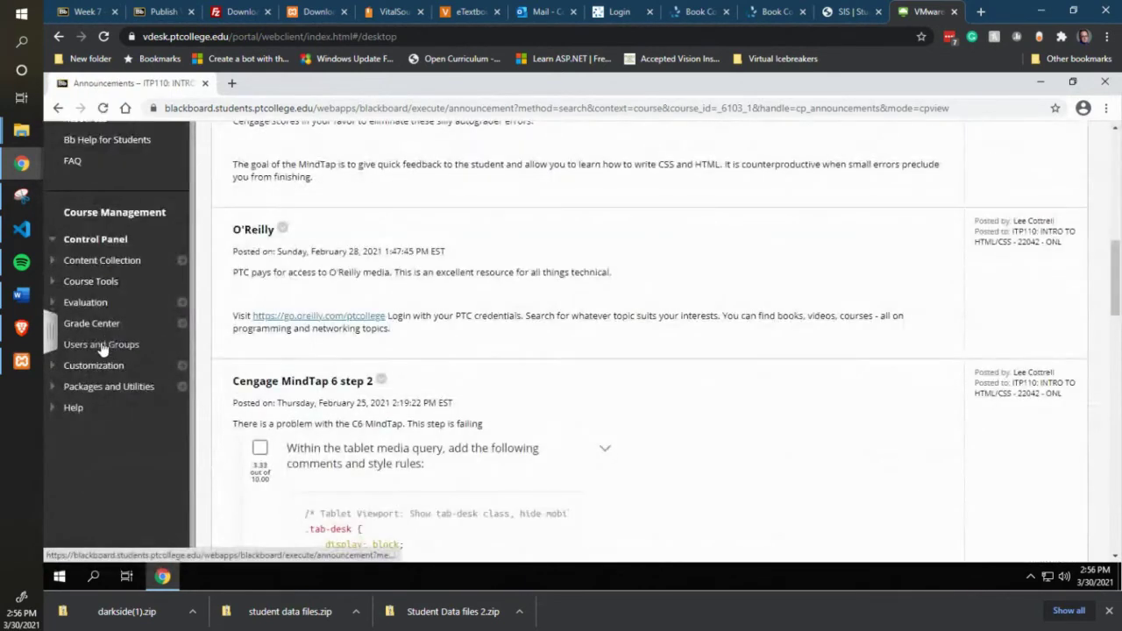
pyautogui.scroll(2, 123, 281)
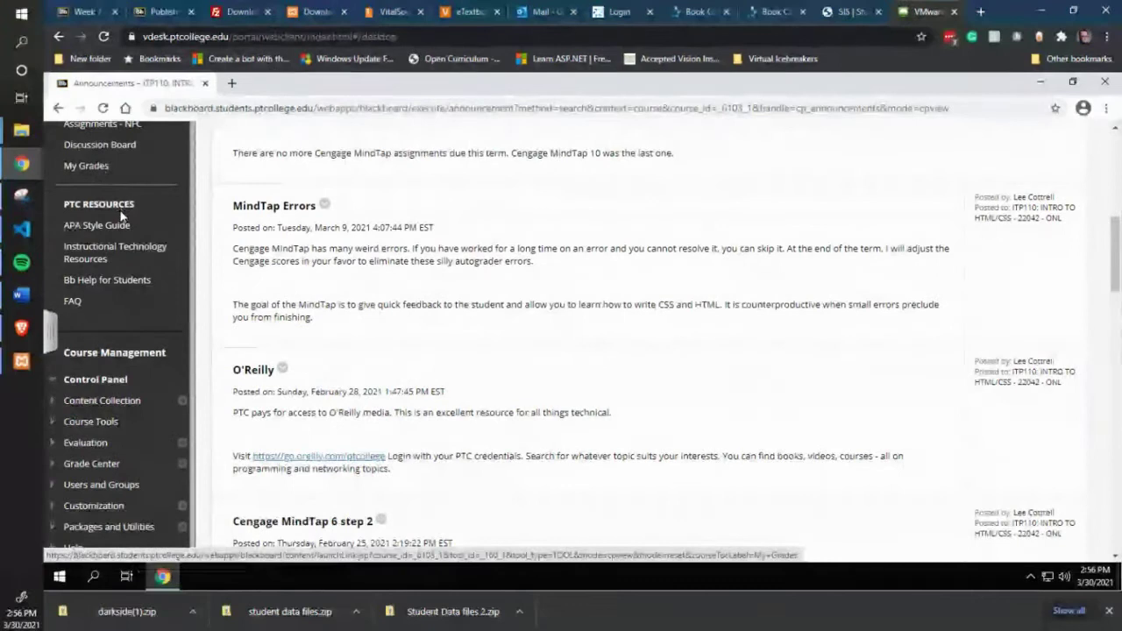
pyautogui.scroll(1, 121, 216)
pyautogui.click(88, 188)
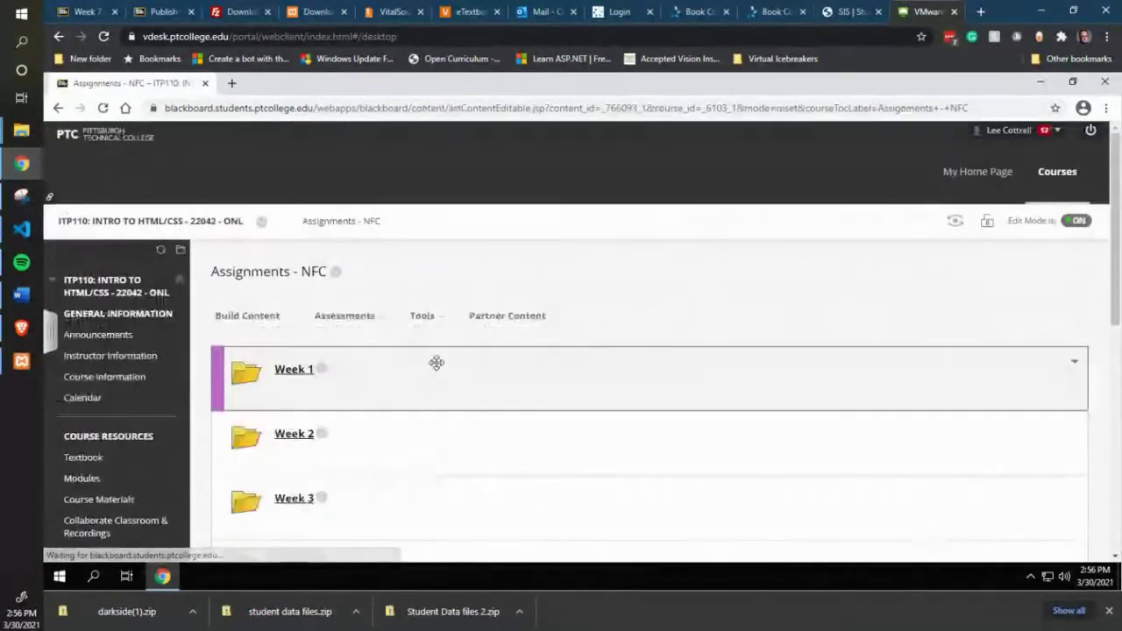
# Open the Week 10 folder, then the Publish Website Lecture Notes folder
pyautogui.scroll(-6, 437, 363)
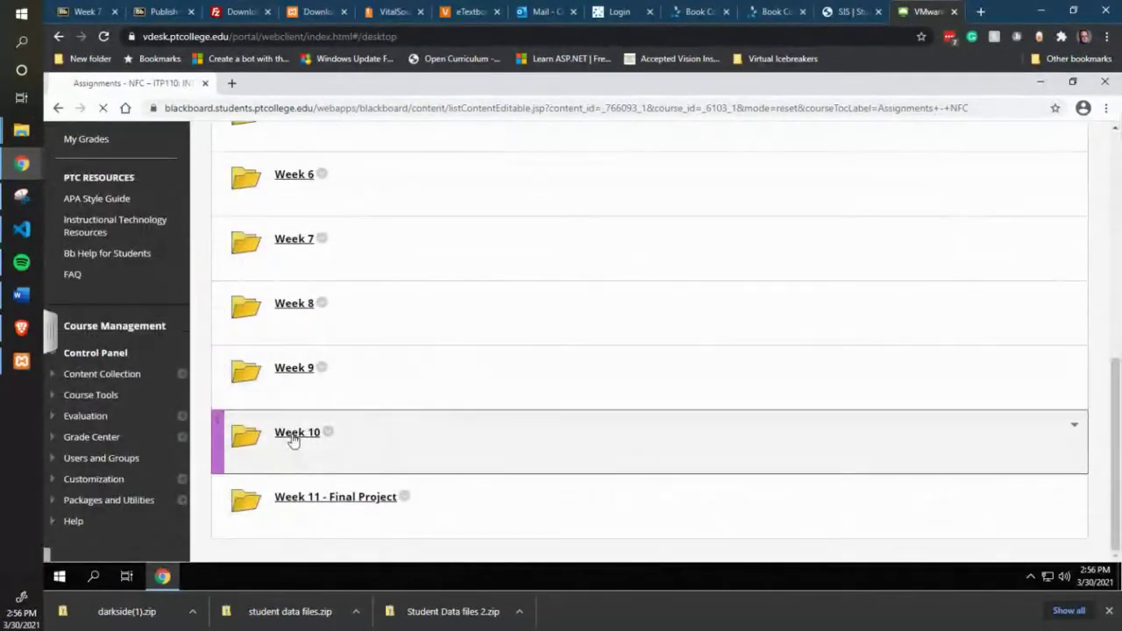
pyautogui.click(294, 441)
pyautogui.scroll(-1, 433, 426)
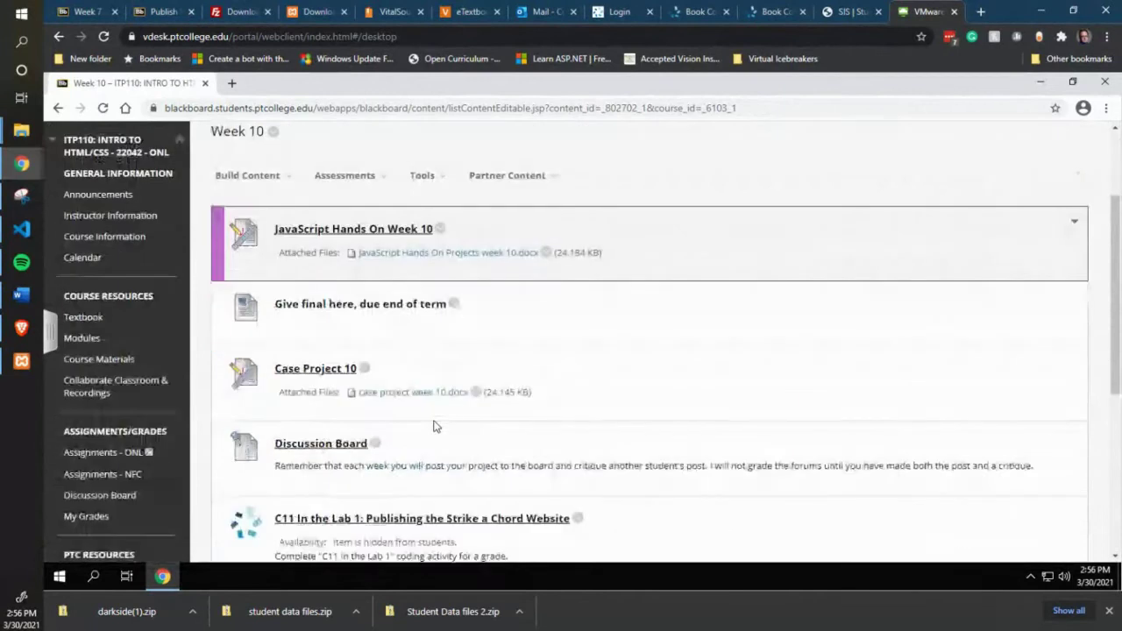
pyautogui.scroll(-1, 433, 426)
pyautogui.scroll(-2, 439, 346)
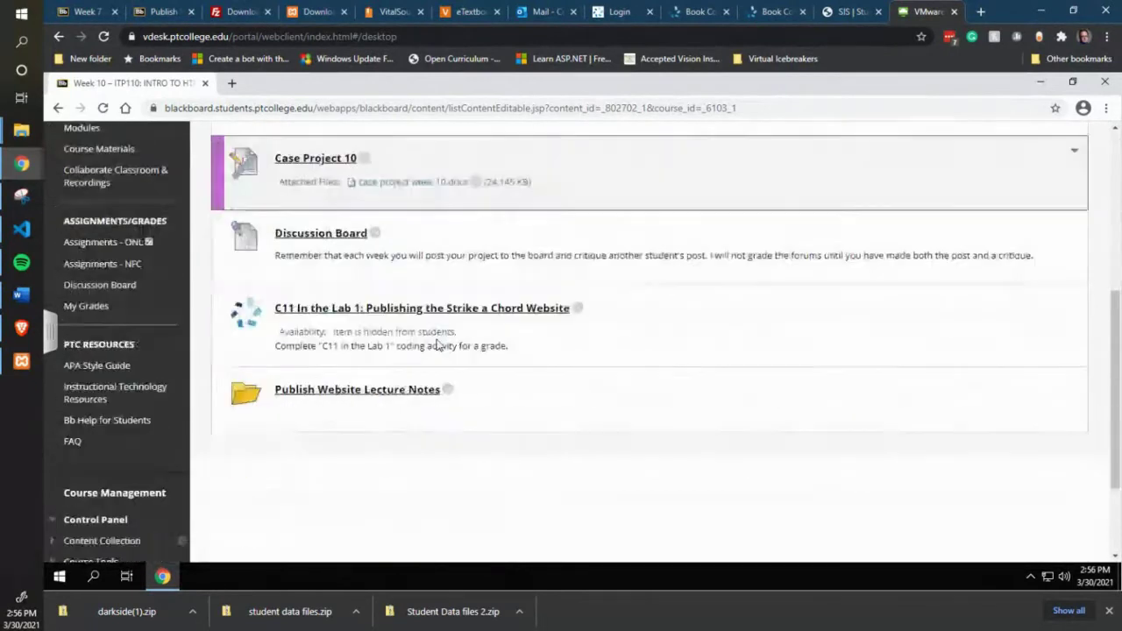
pyautogui.click(391, 399)
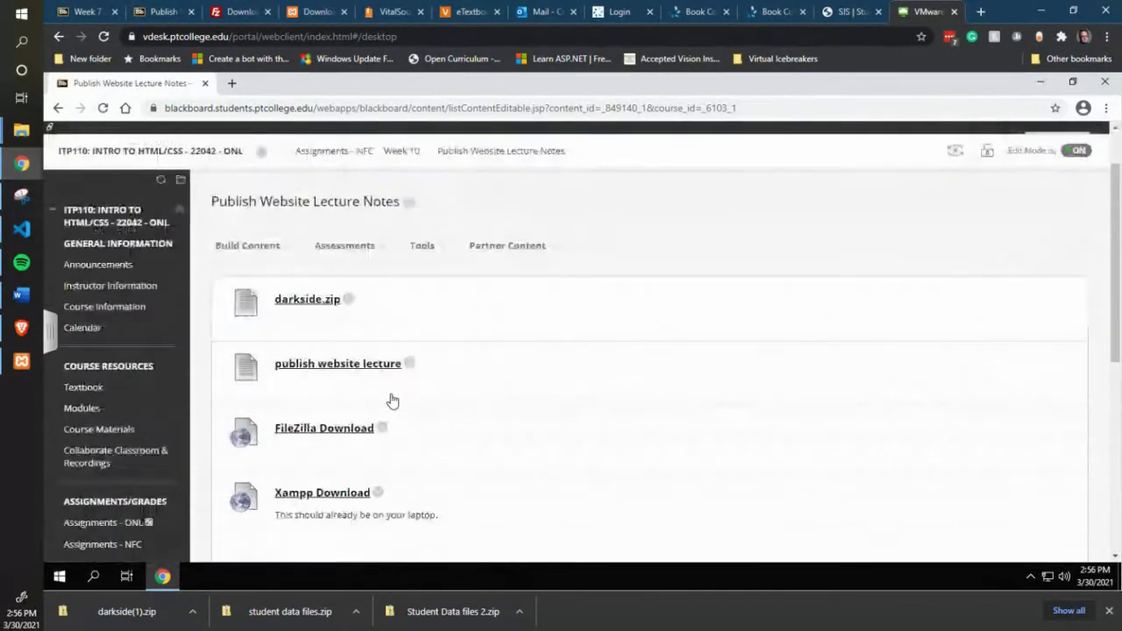
# Download darkside.zip from the lecture notes and minimize Chrome to reveal the desktop
pyautogui.click(383, 364)
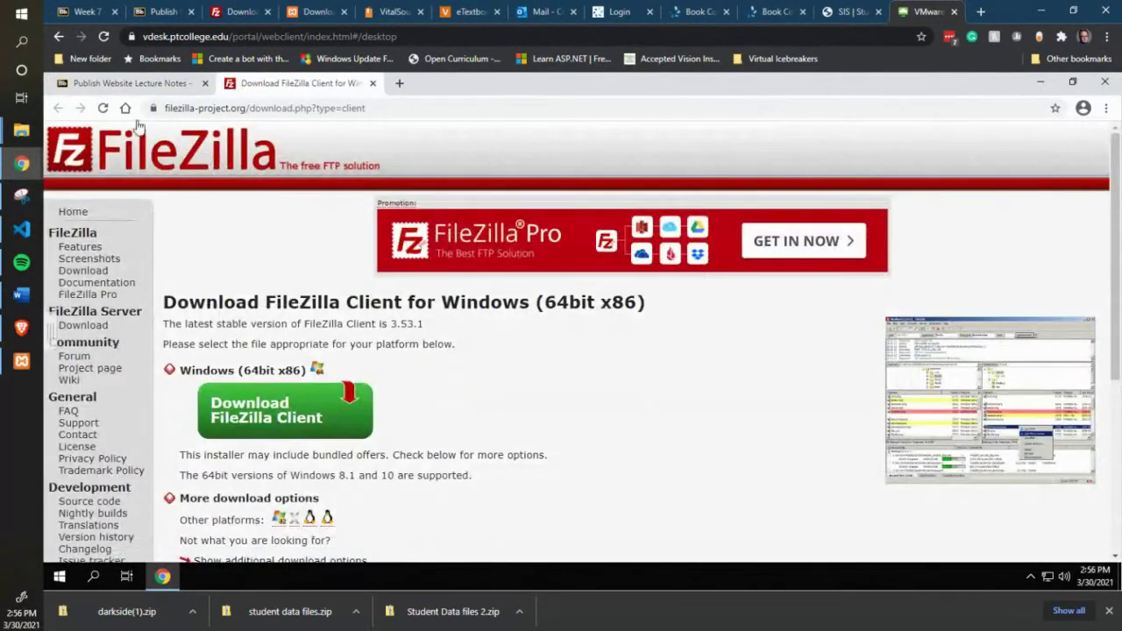
pyautogui.click(114, 84)
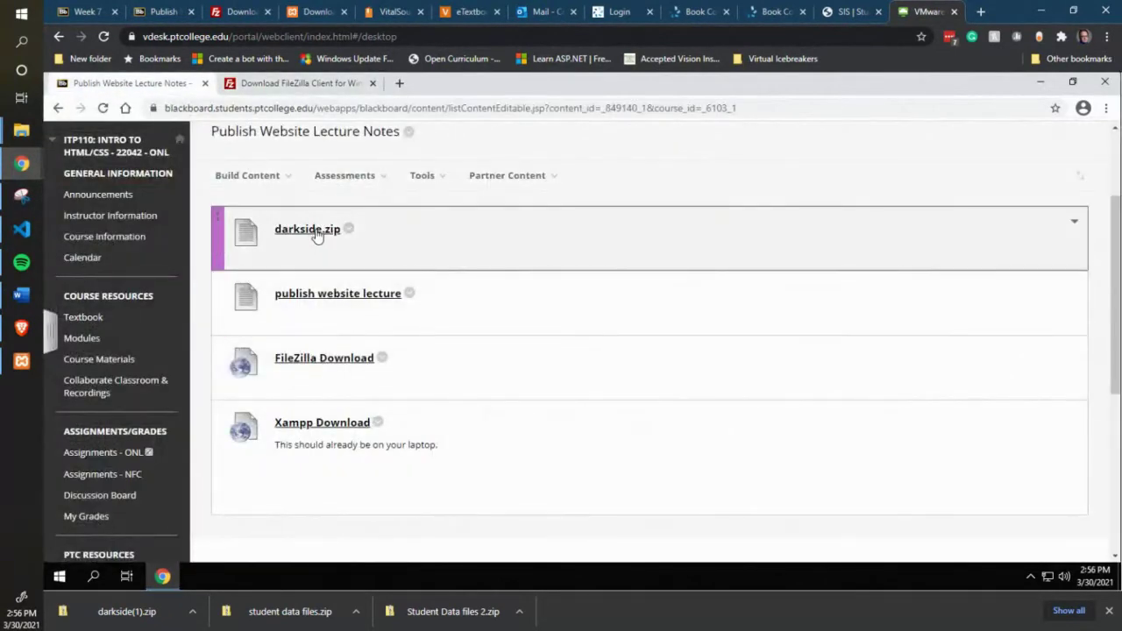
pyautogui.click(306, 229)
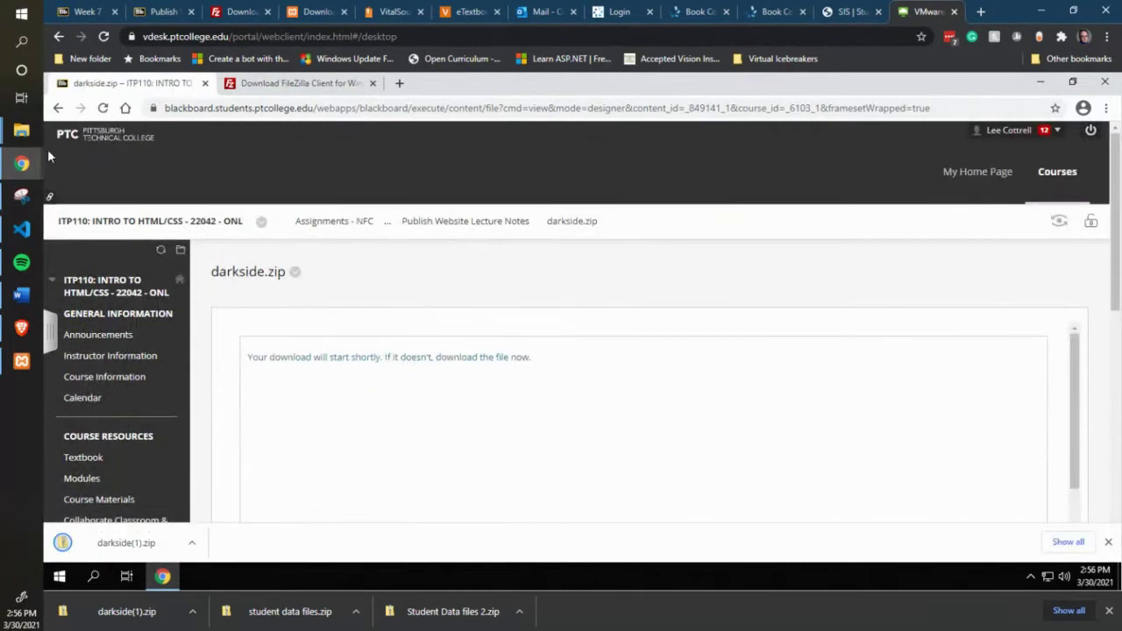
pyautogui.click(60, 583)
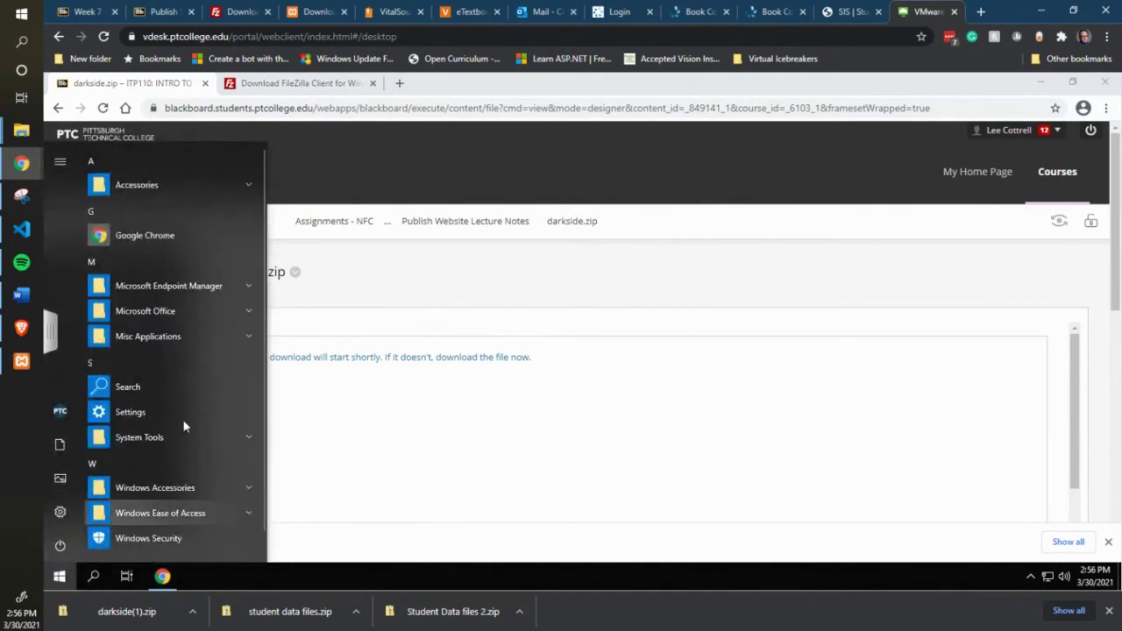
pyautogui.click(1041, 86)
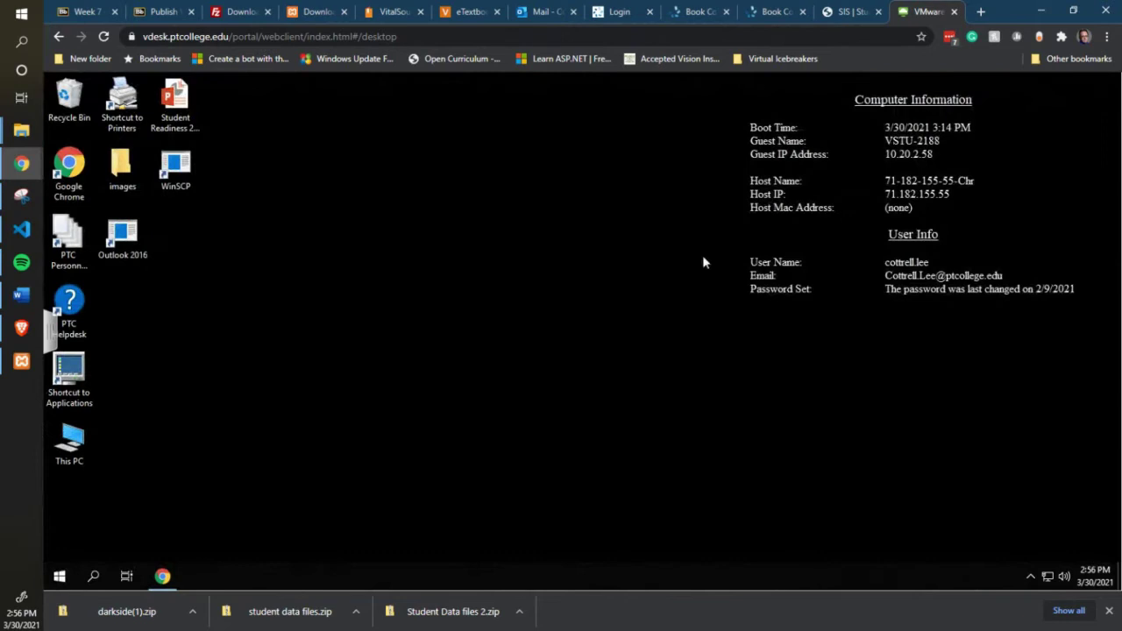
# In Downloads, delete the zip files through the FileZilla installer and dismiss the network error
pyautogui.doubleClick(68, 443)
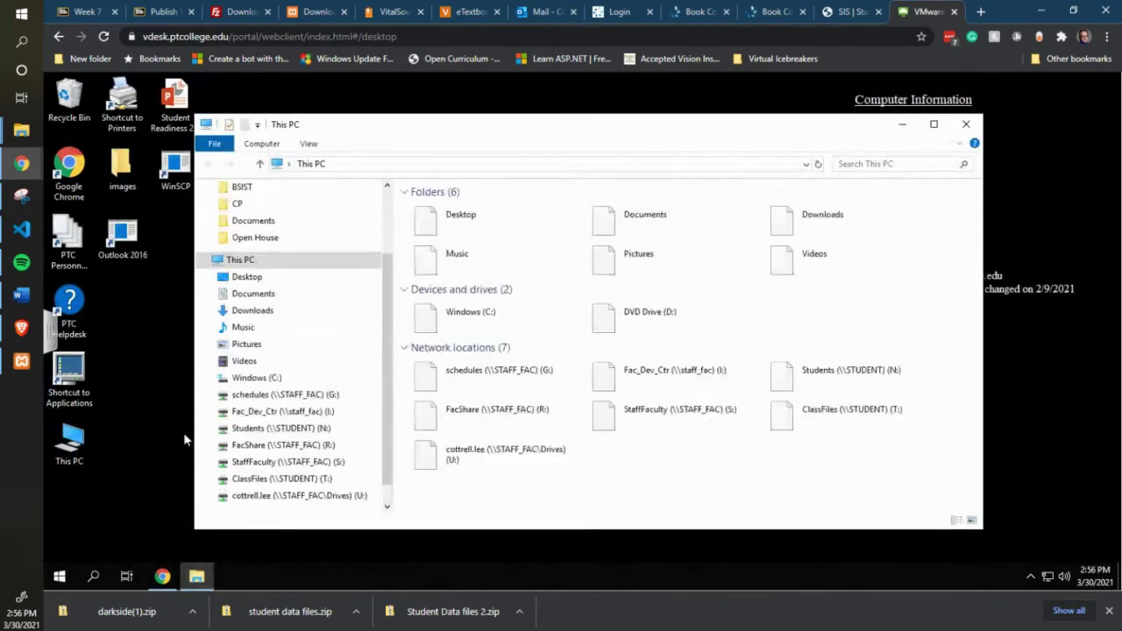
pyautogui.click(772, 219)
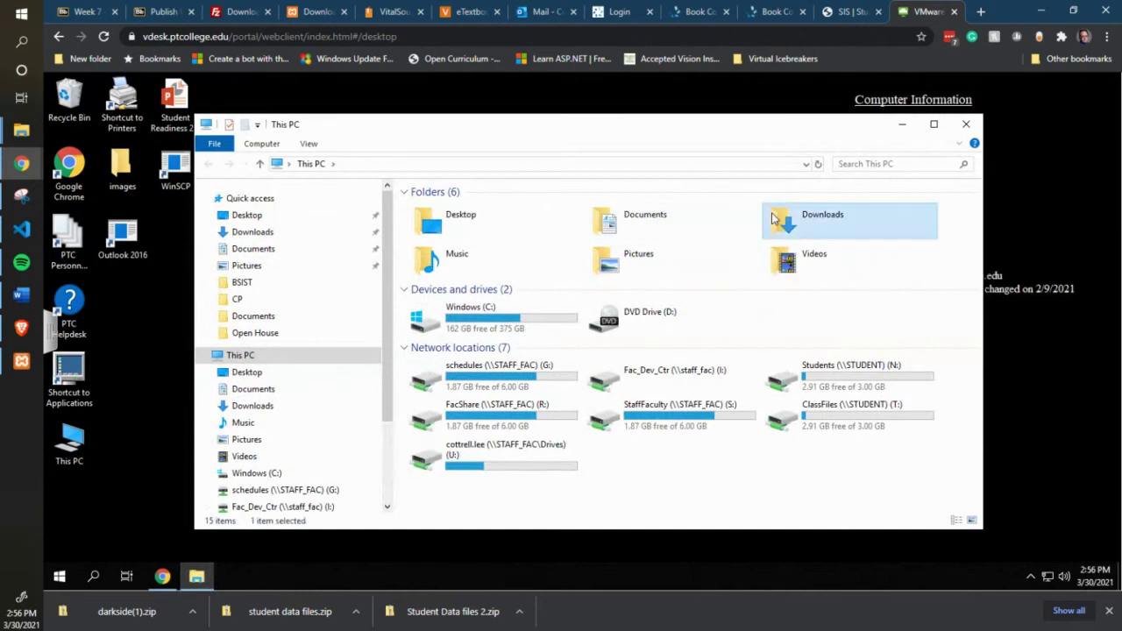
pyautogui.doubleClick(770, 217)
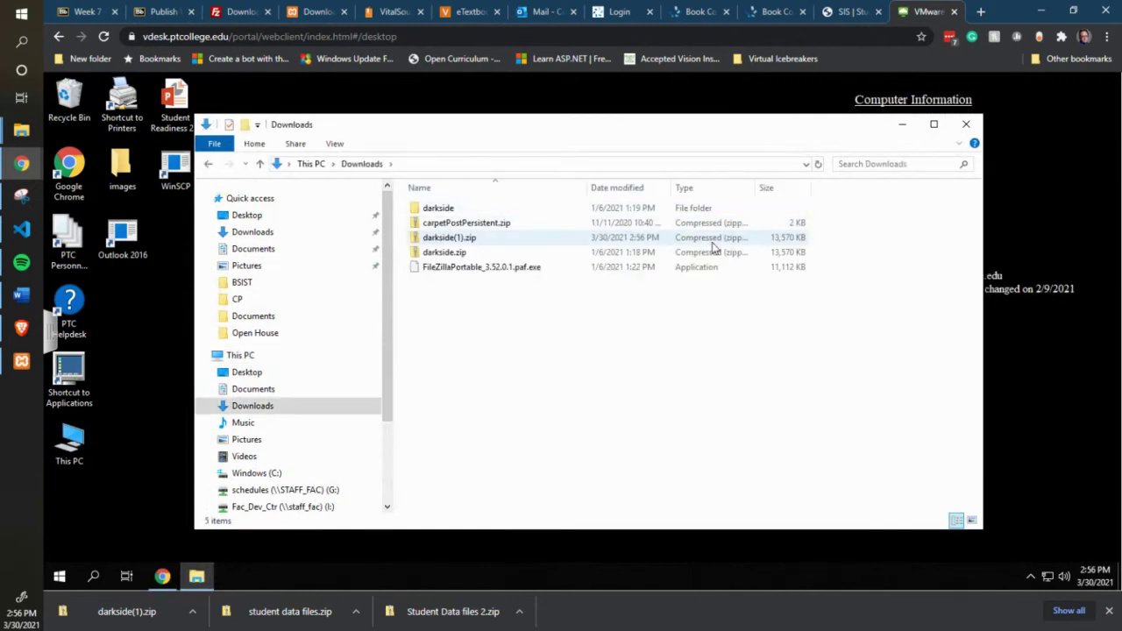
pyautogui.click(455, 227)
pyautogui.keyDown('shift'); pyautogui.click(457, 268); pyautogui.keyUp('shift')
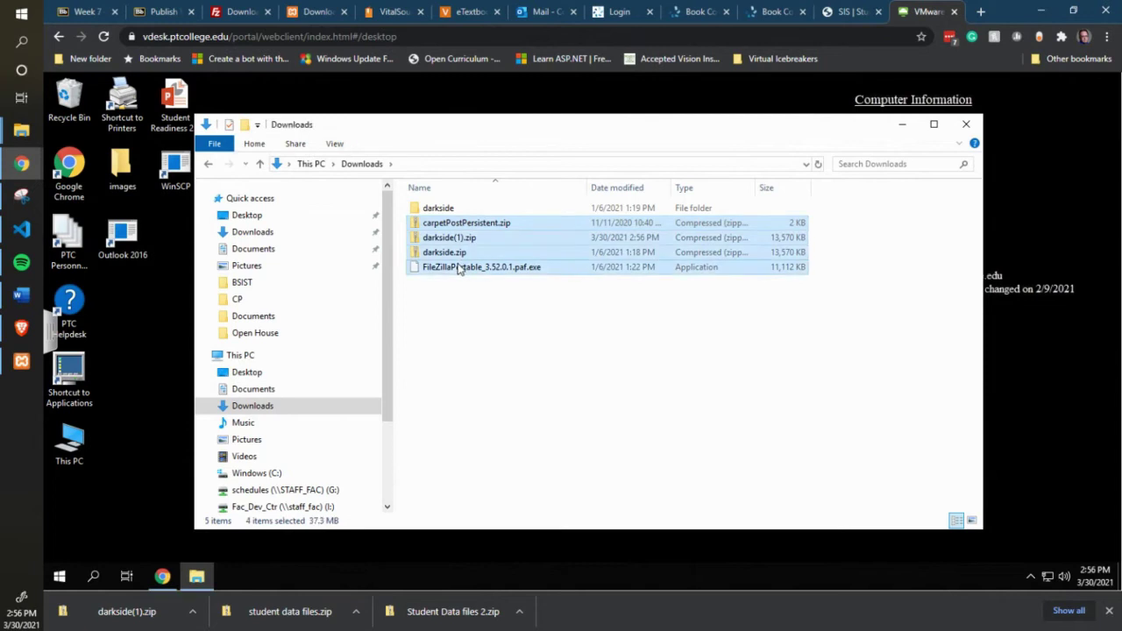
pyautogui.press('Delete')
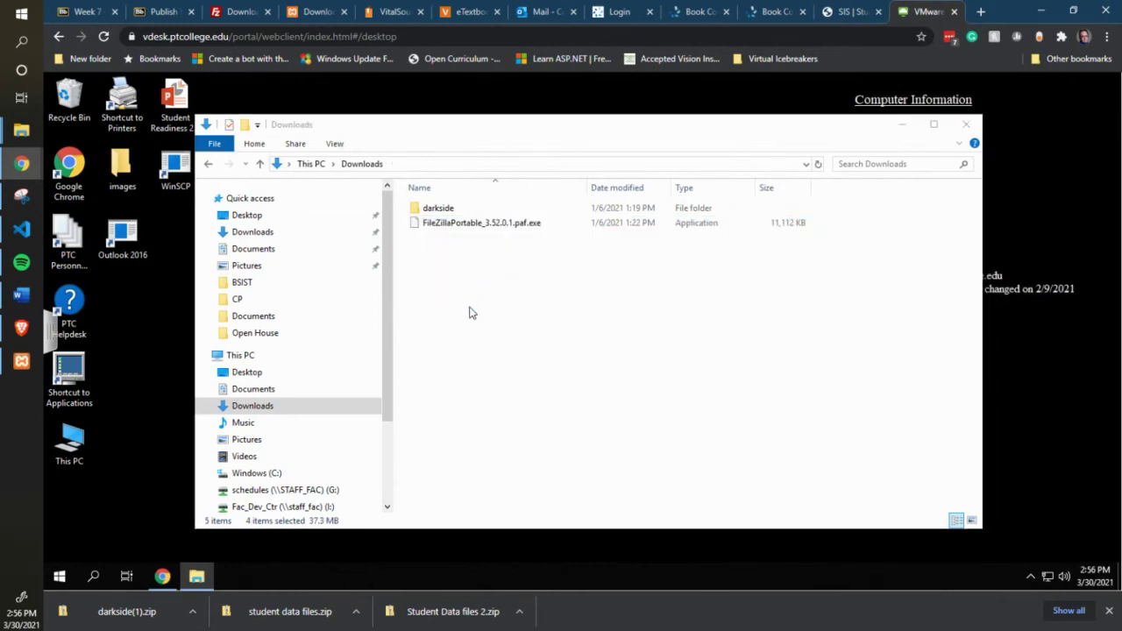
pyautogui.click(280, 507)
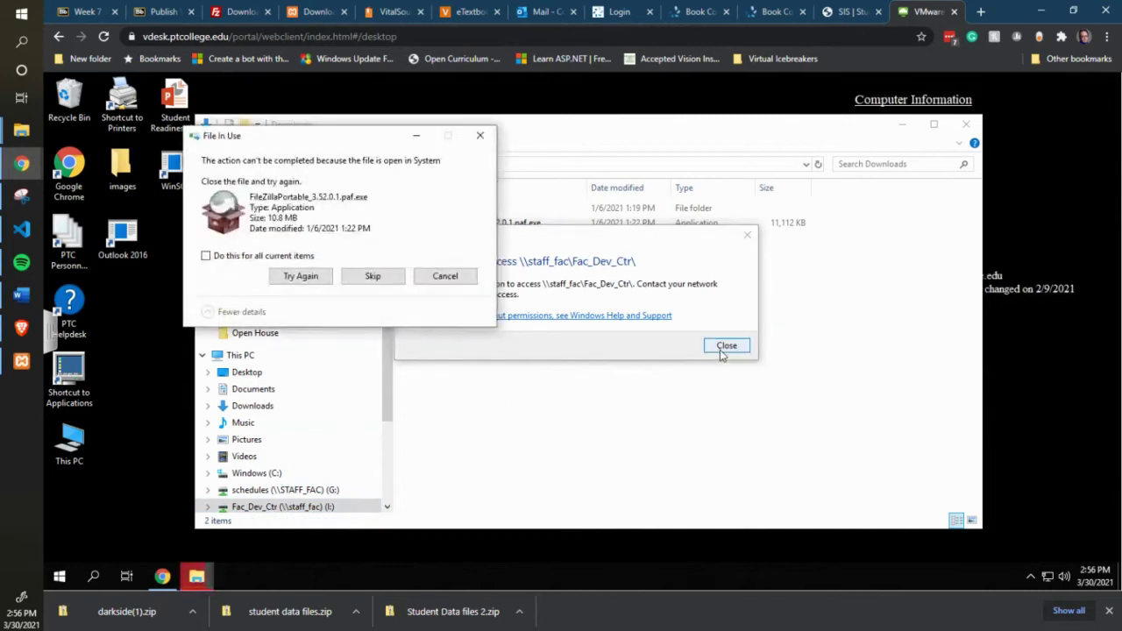
pyautogui.click(727, 346)
# Delete the leftover FileZilla installer, then open the personal U: drive
pyautogui.scroll(-1, 294, 405)
pyautogui.scroll(-2, 294, 403)
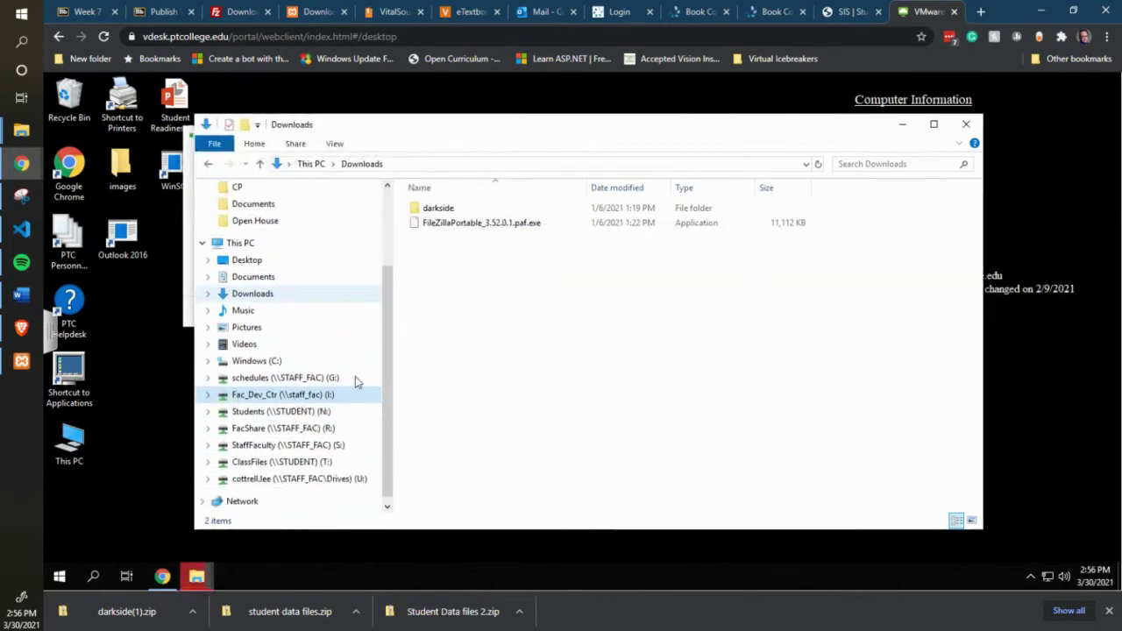
pyautogui.click(458, 226)
pyautogui.press('Delete')
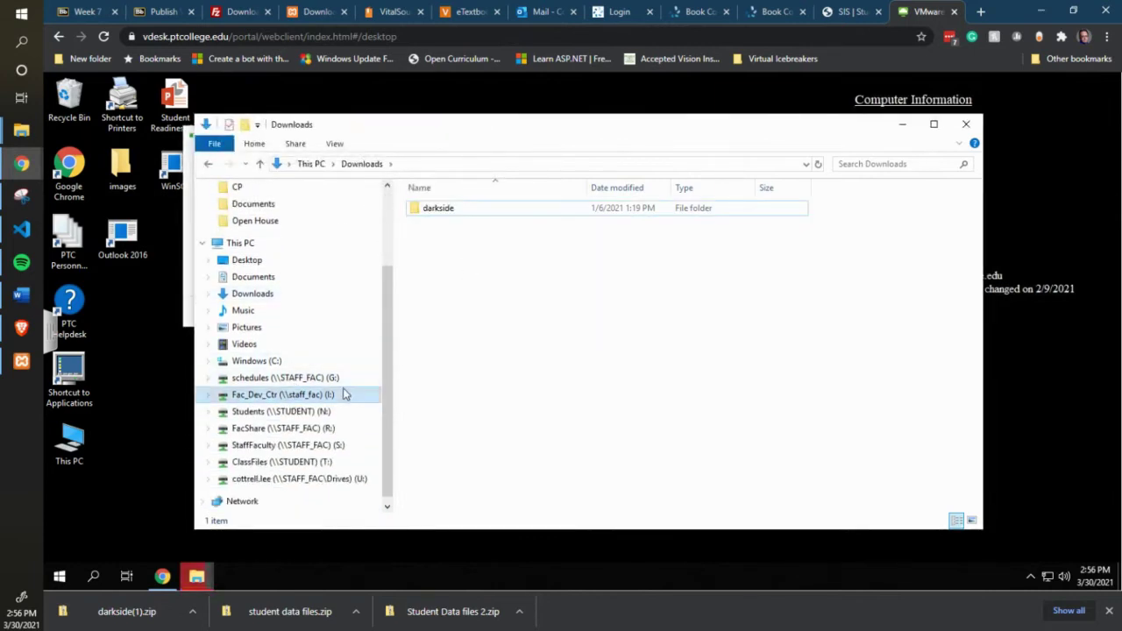
pyautogui.scroll(-1, 345, 394)
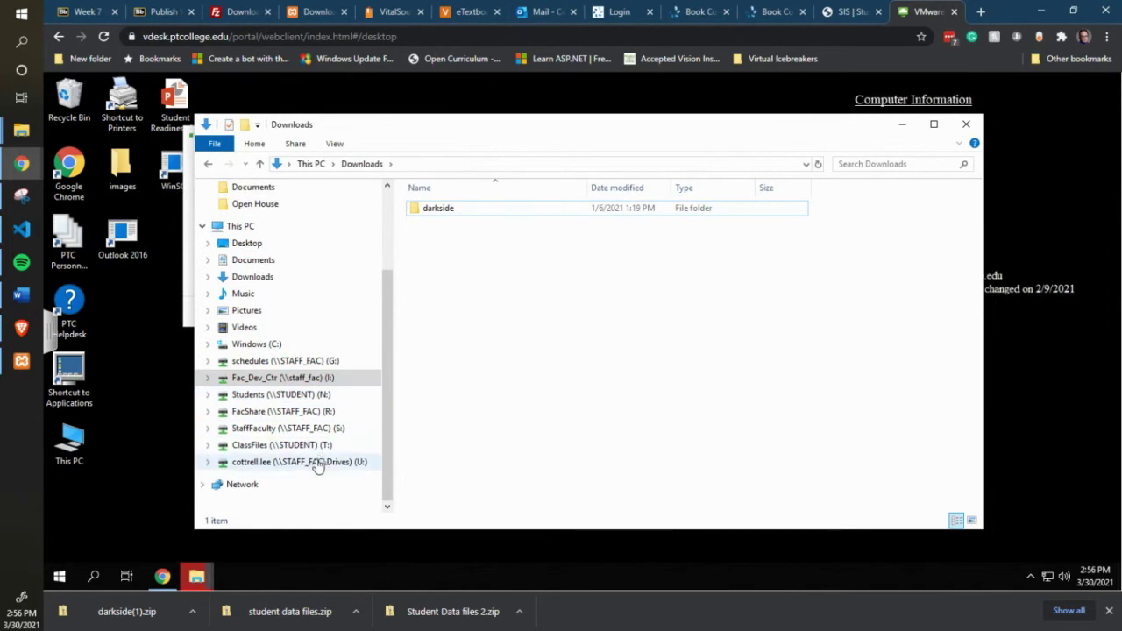
pyautogui.click(317, 463)
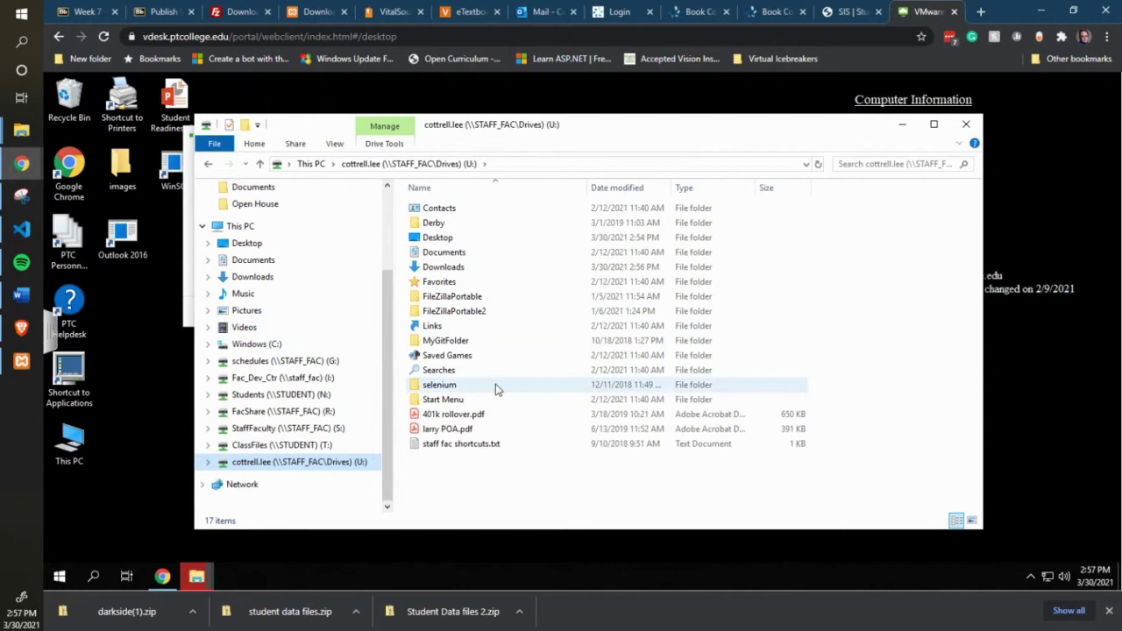
# Permanently delete FileZillaPortable and FileZillaPortable2 from U:, skipping the in-use file, then minimize Explorer
pyautogui.click(469, 313)
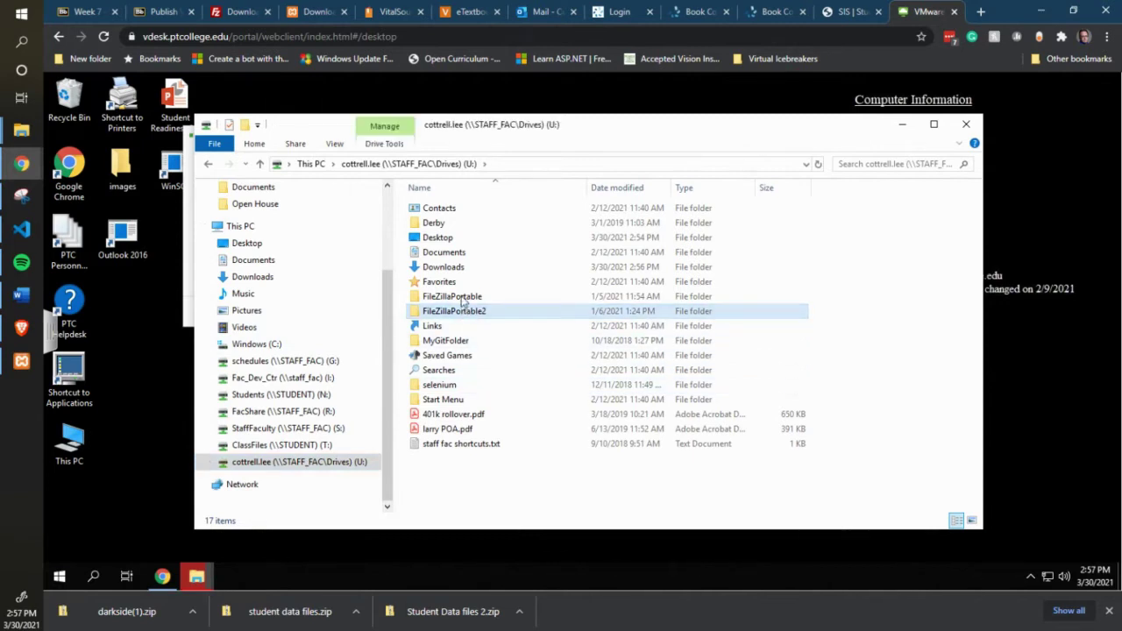
pyautogui.keyDown('ctrl'); pyautogui.click(462, 300); pyautogui.keyUp('ctrl')
pyautogui.keyDown('ctrl'); pyautogui.click(452, 327); pyautogui.keyUp('ctrl')
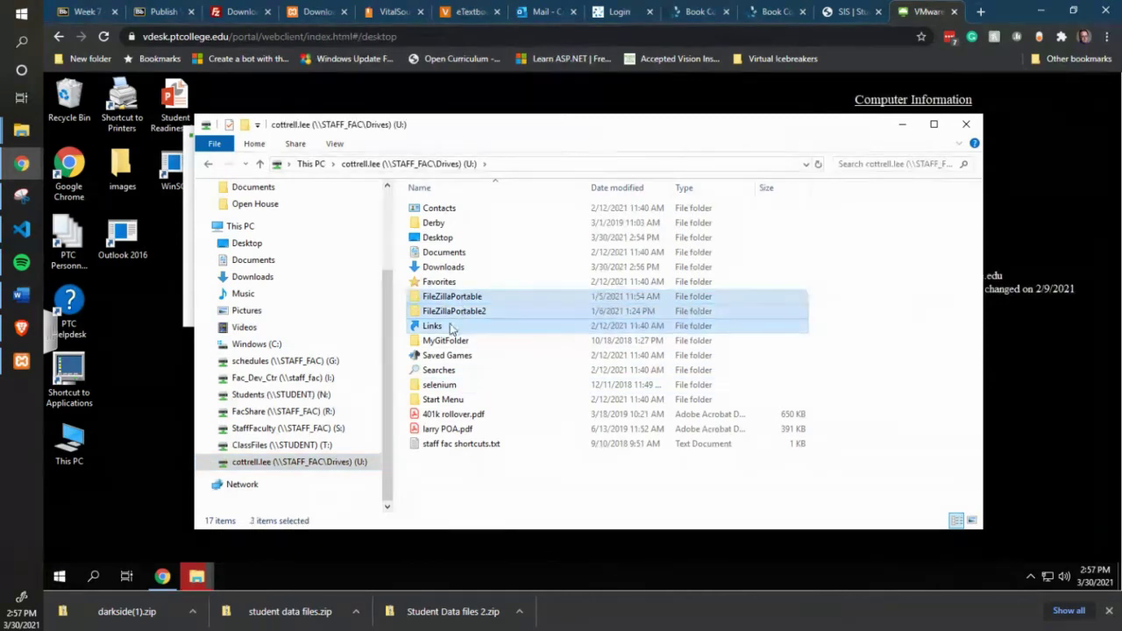
pyautogui.keyDown('ctrl'); pyautogui.click(451, 327); pyautogui.keyUp('ctrl')
pyautogui.keyDown('ctrl'); pyautogui.click(531, 325); pyautogui.keyUp('ctrl')
pyautogui.press('Delete')
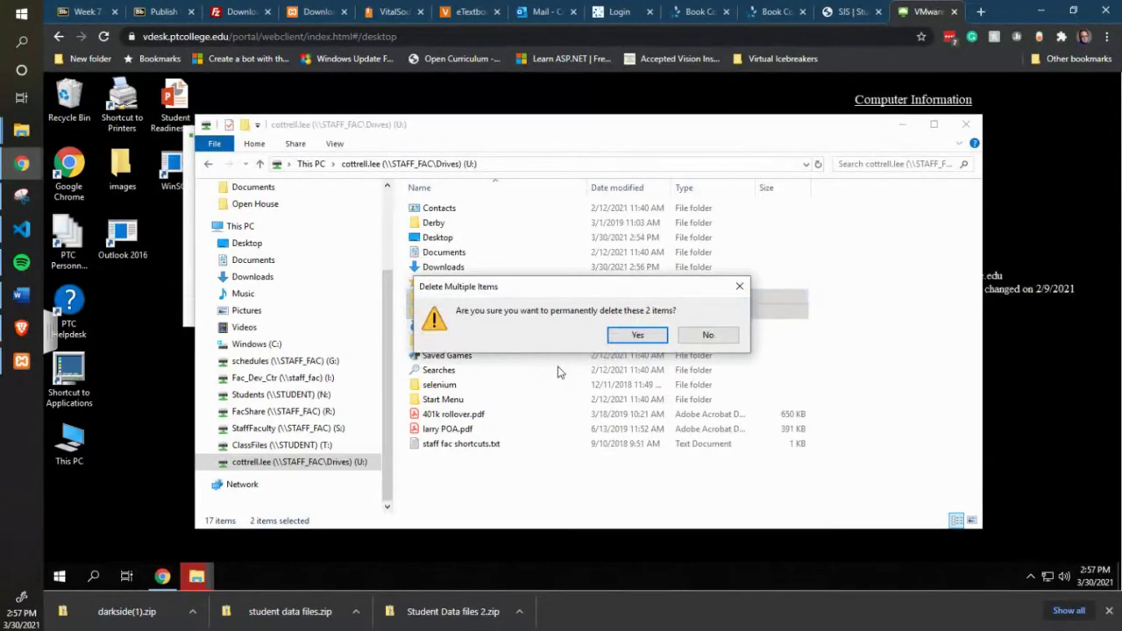
pyautogui.click(640, 334)
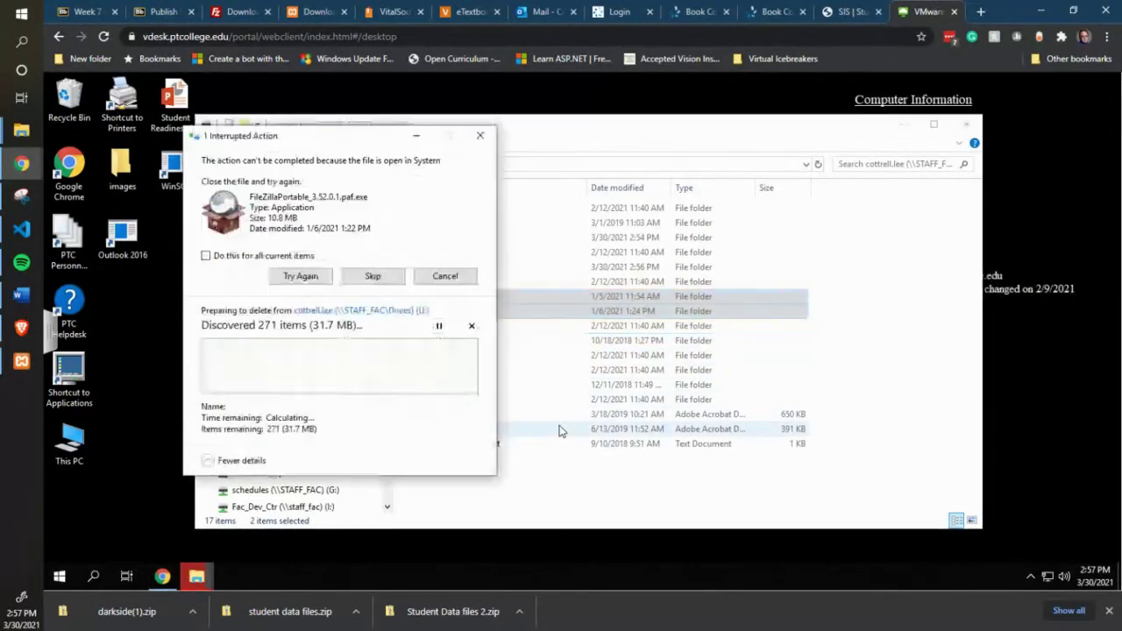
pyautogui.click(379, 277)
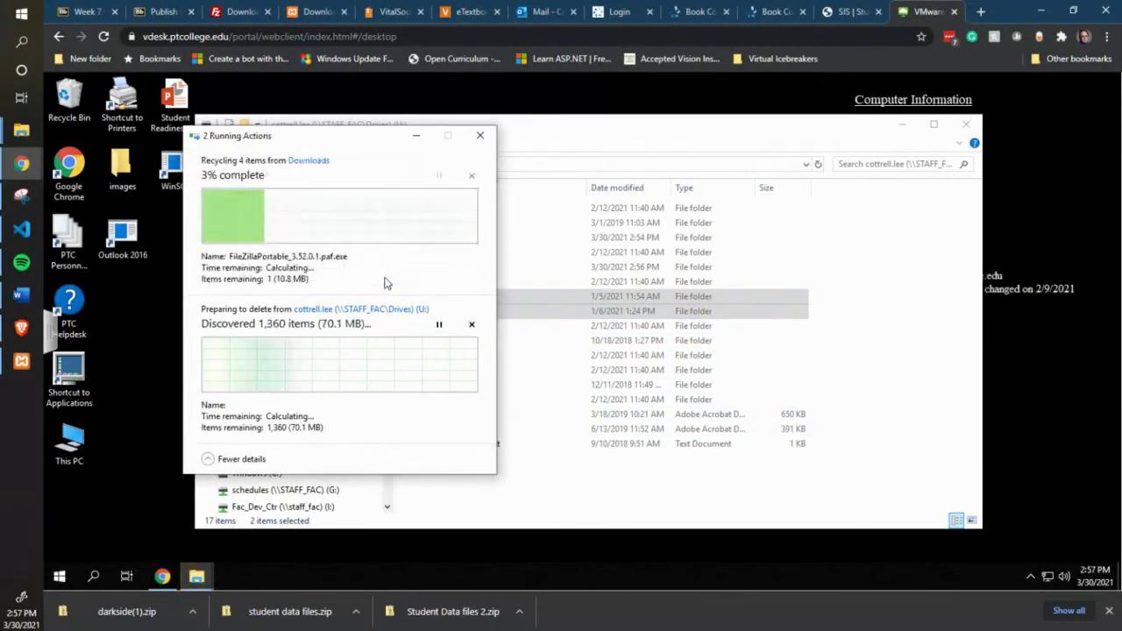
pyautogui.click(903, 124)
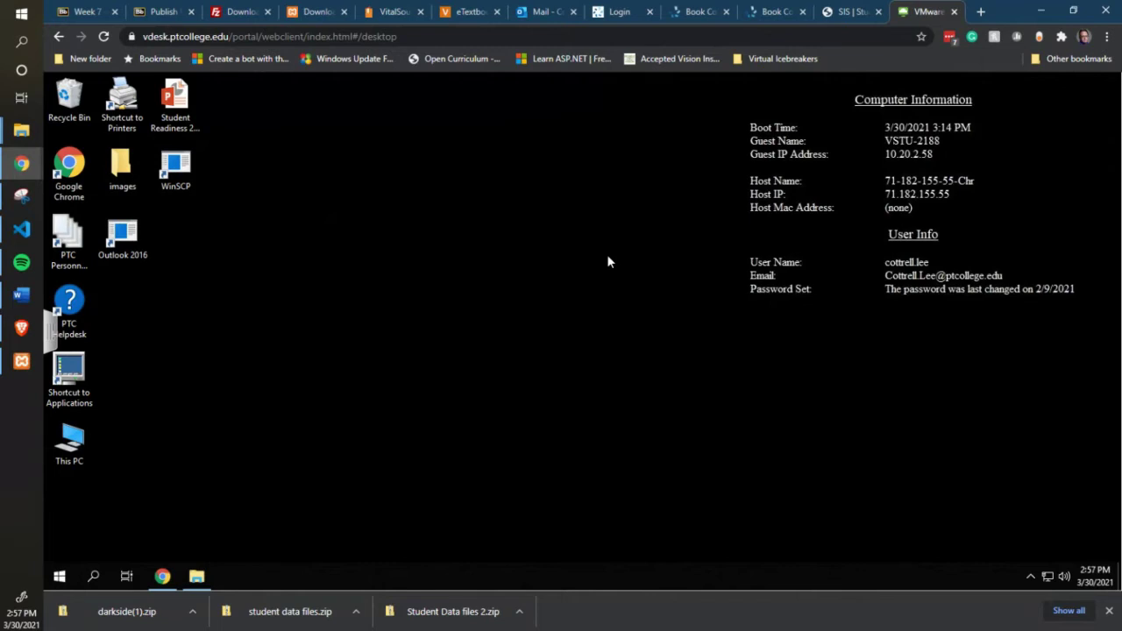
# Restore Chrome and load the personal stuweb Weight Tracker site in a new tab
pyautogui.click(197, 577)
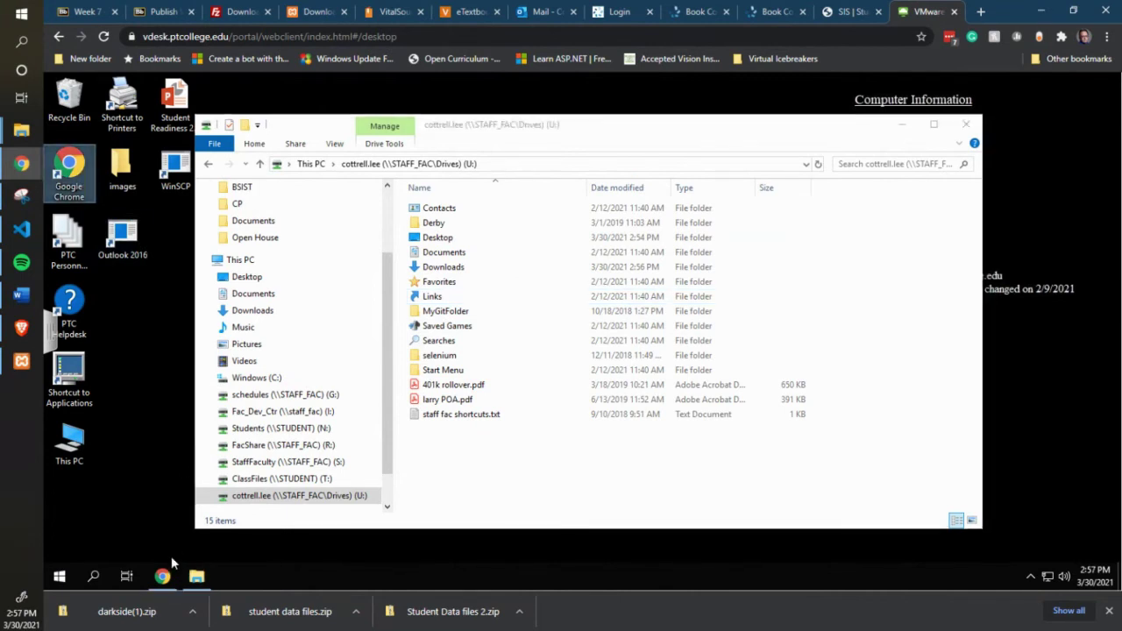
pyautogui.click(169, 578)
pyautogui.click(400, 82)
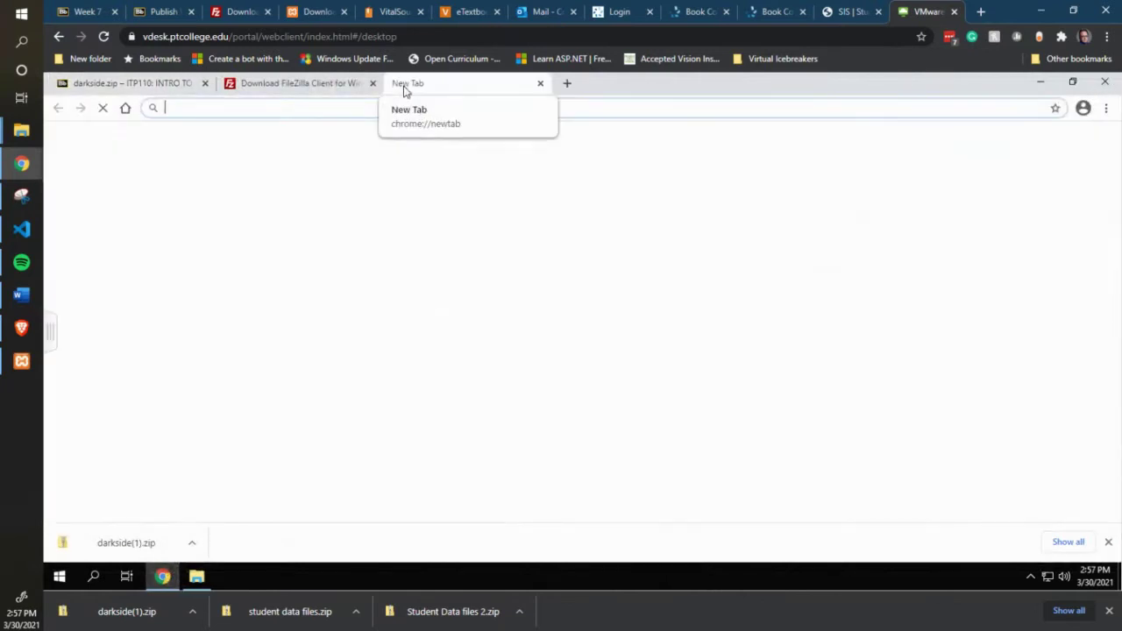
pyautogui.write('cottrell.lee.stuweb.ptcollege.edu')
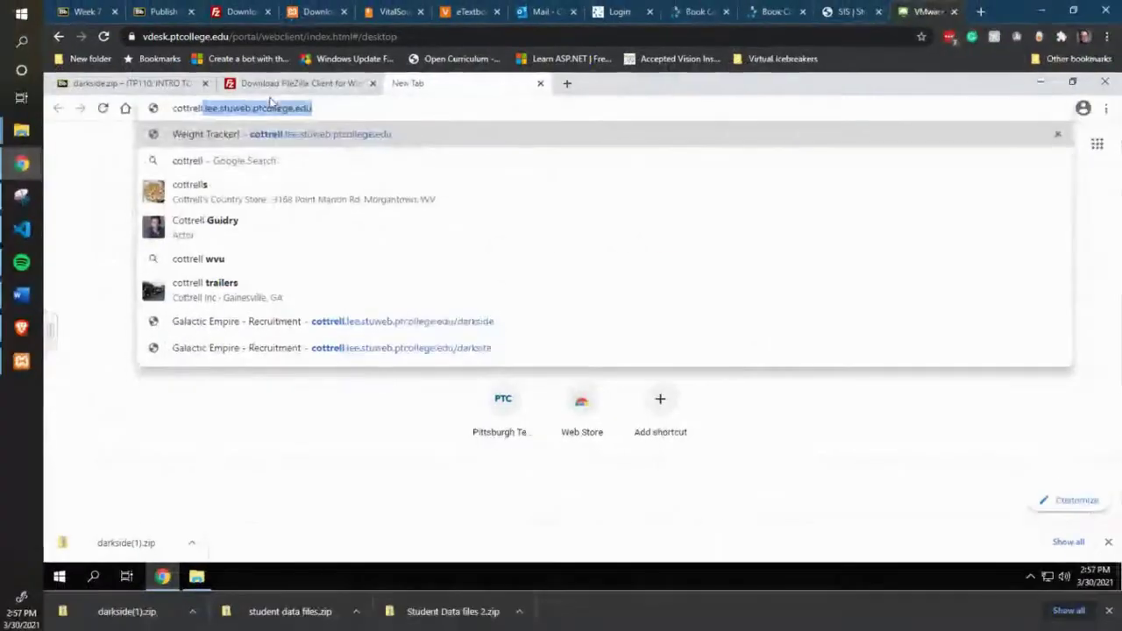
pyautogui.press('Return')
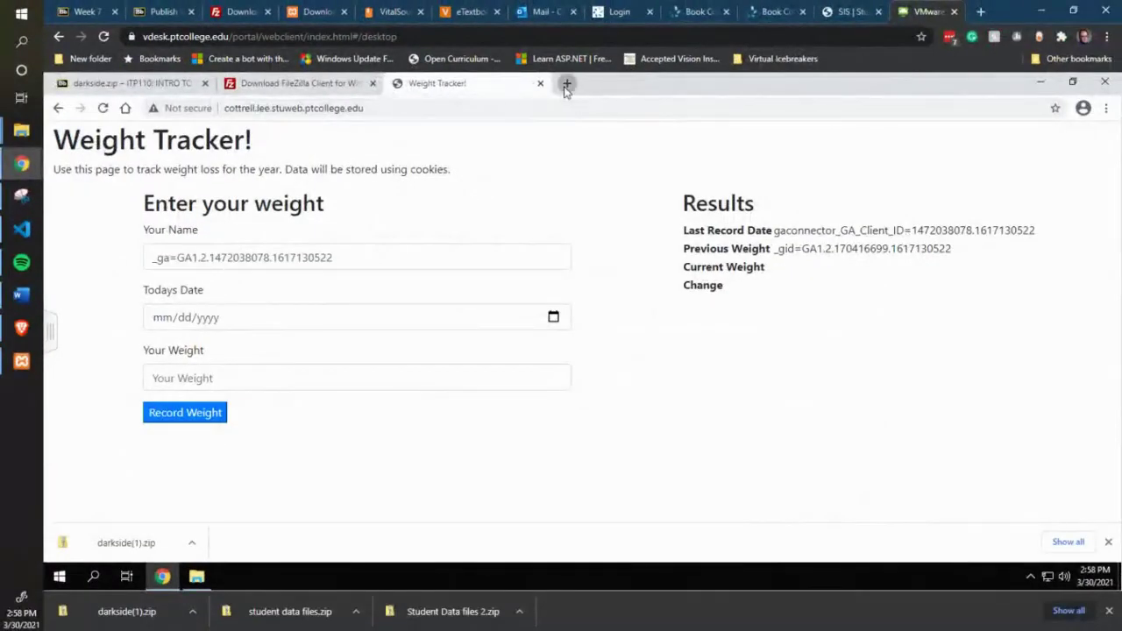
# Search Google for 'filezilla portable' in a new tab
pyautogui.click(566, 84)
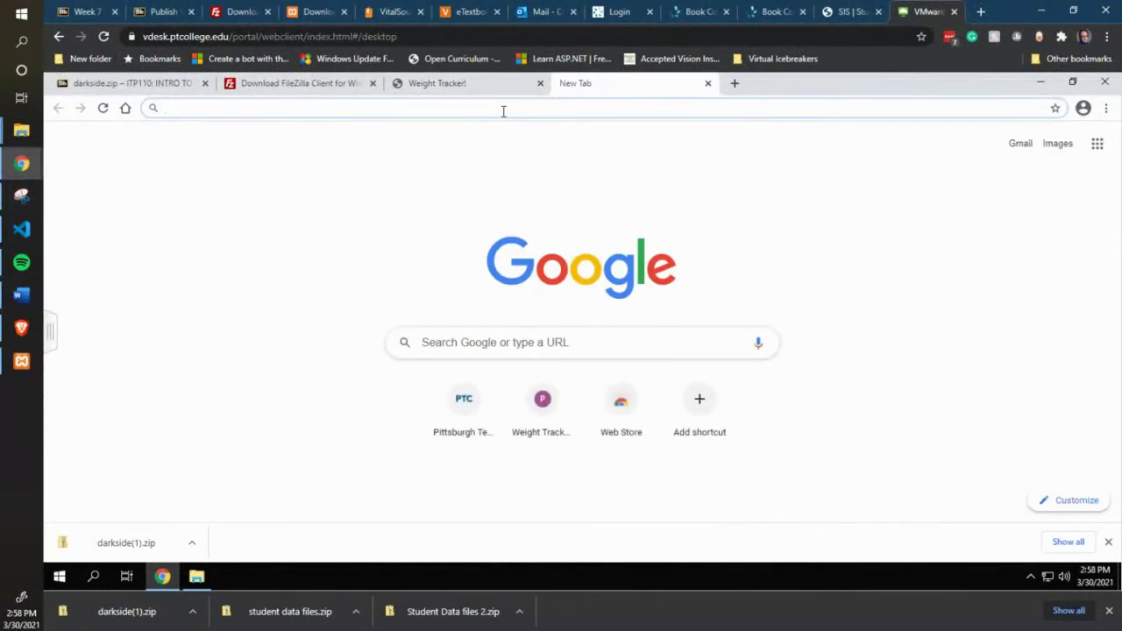
pyautogui.click(521, 341)
pyautogui.write('file')
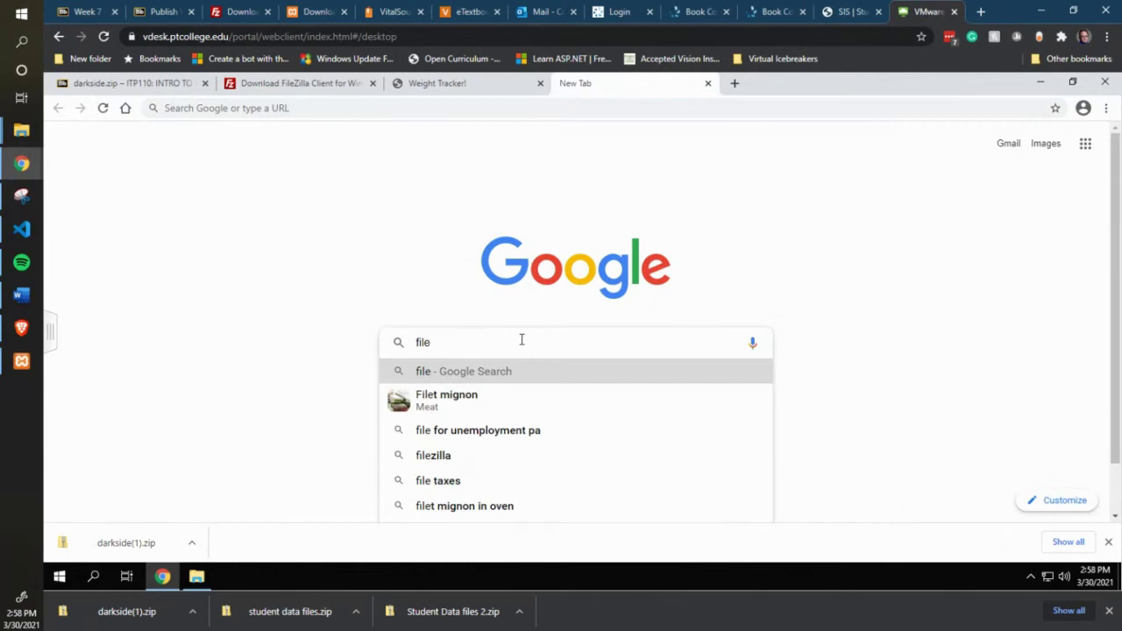
pyautogui.write('zilla po')
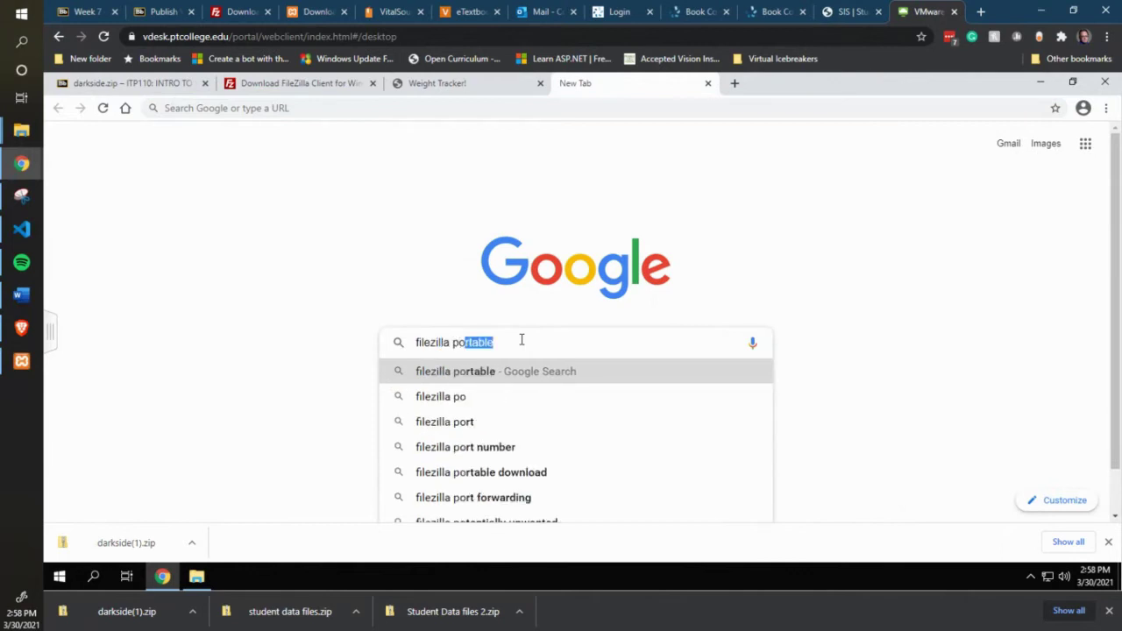
pyautogui.write('r')
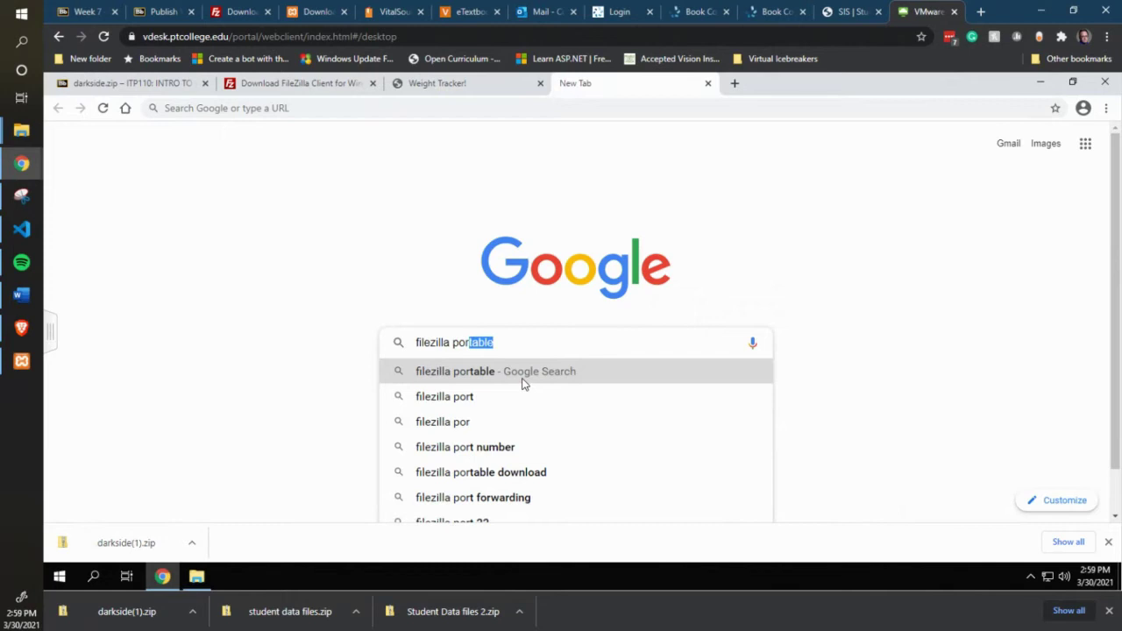
pyautogui.click(465, 377)
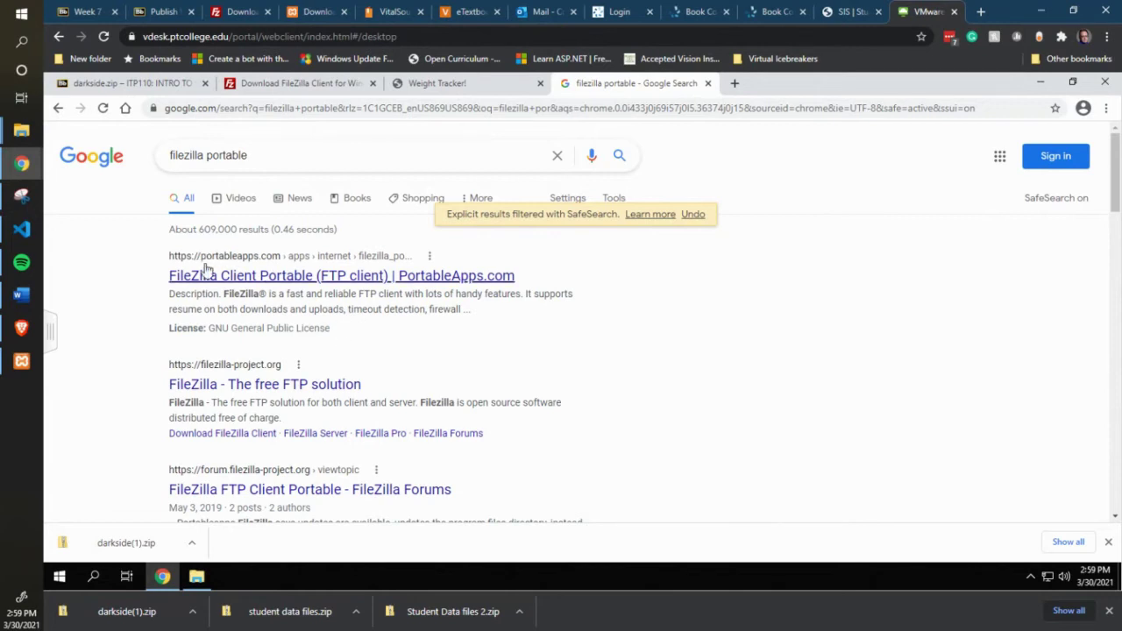
# Download the FileZillaPortable_3.53.1 installer from the PortableApps.com FileZilla Client Portable page
pyautogui.click(272, 279)
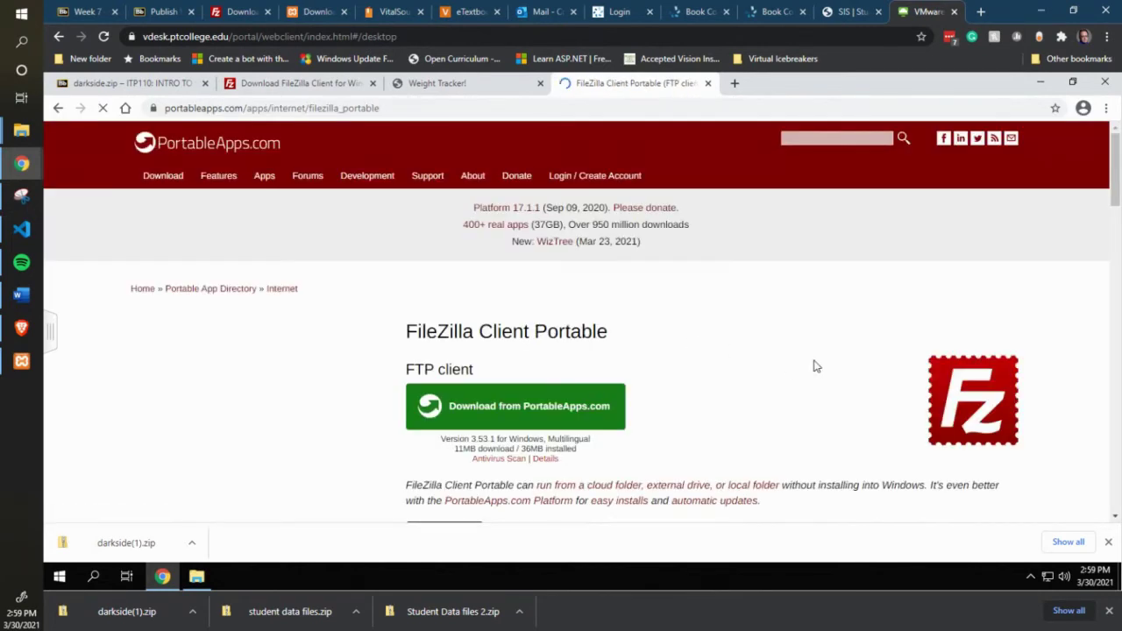
pyautogui.scroll(-1, 814, 366)
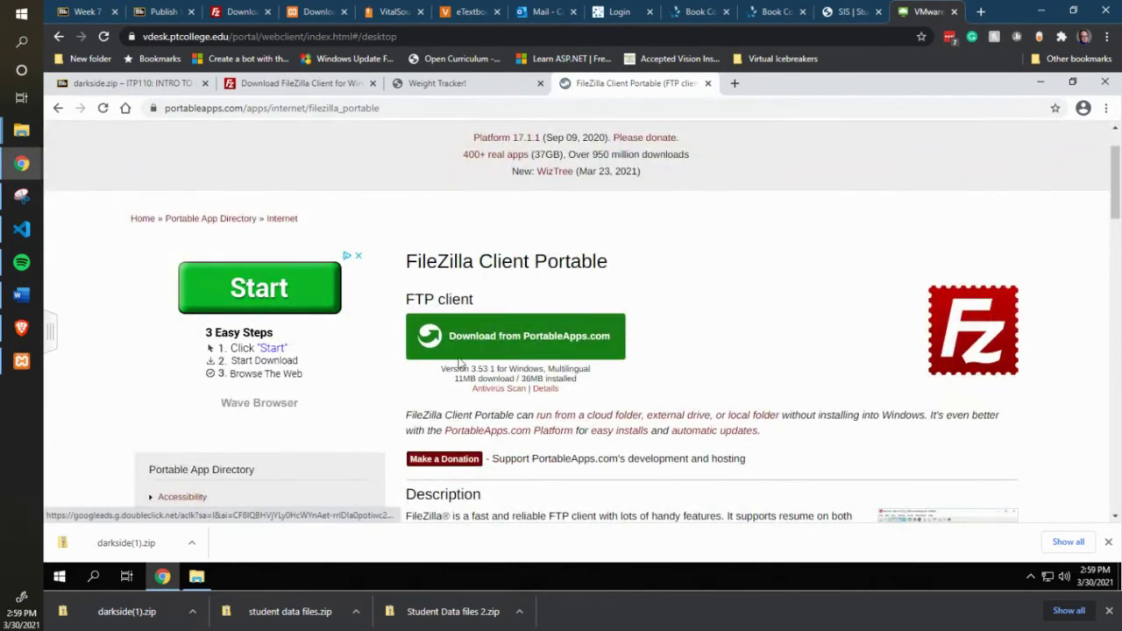
pyautogui.click(549, 343)
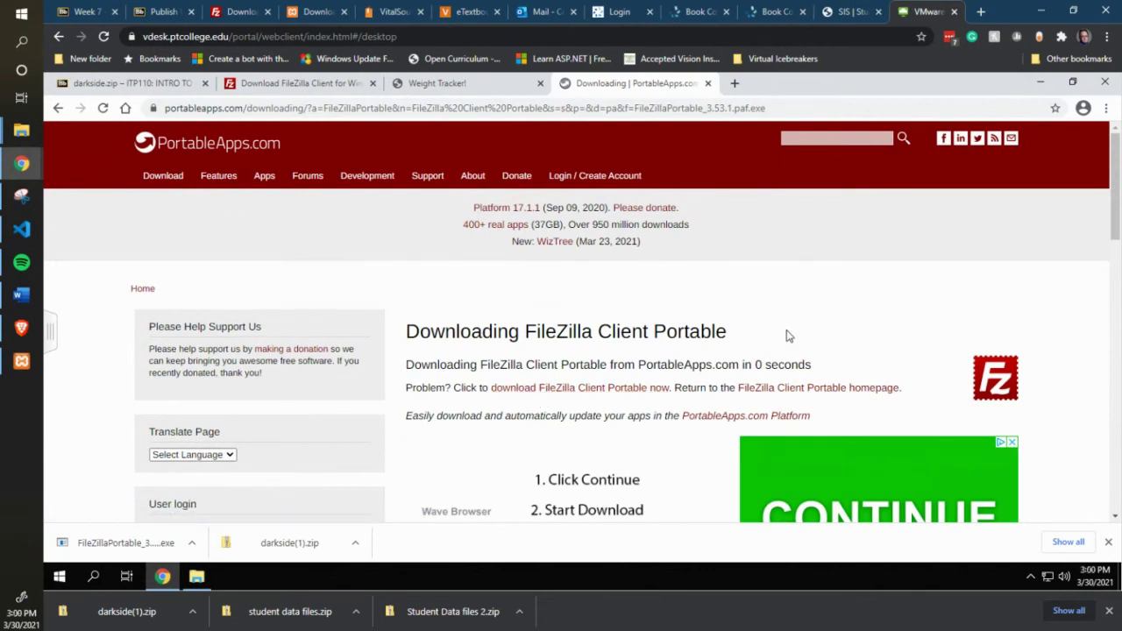
pyautogui.scroll(-1, 789, 340)
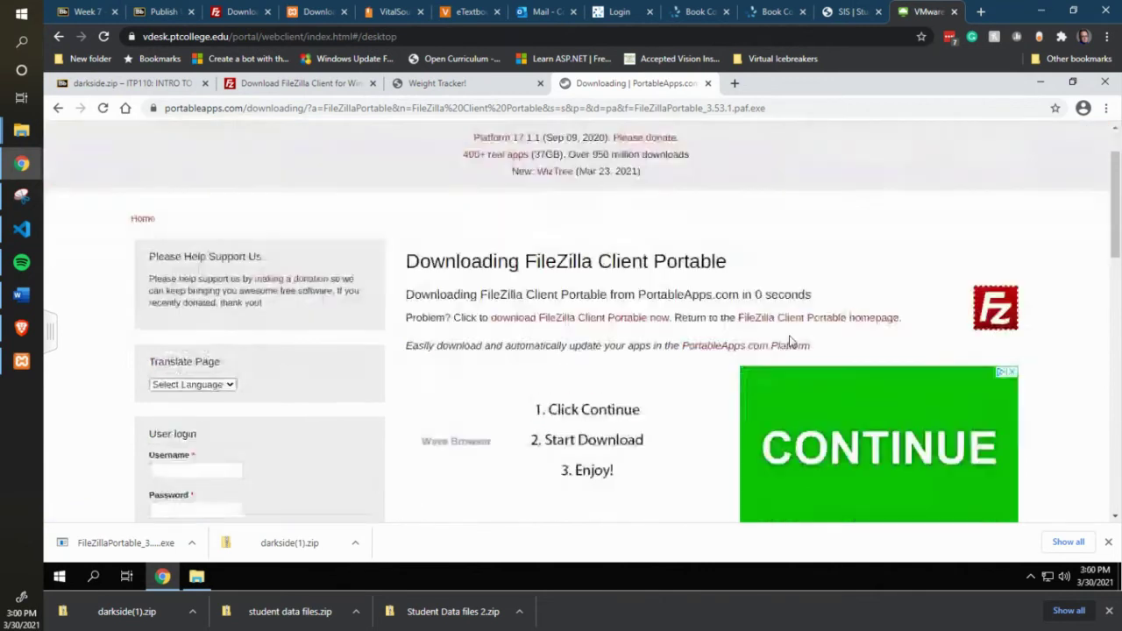
# Run the downloaded FileZilla Portable installer in English and advance past the welcome page
pyautogui.click(193, 545)
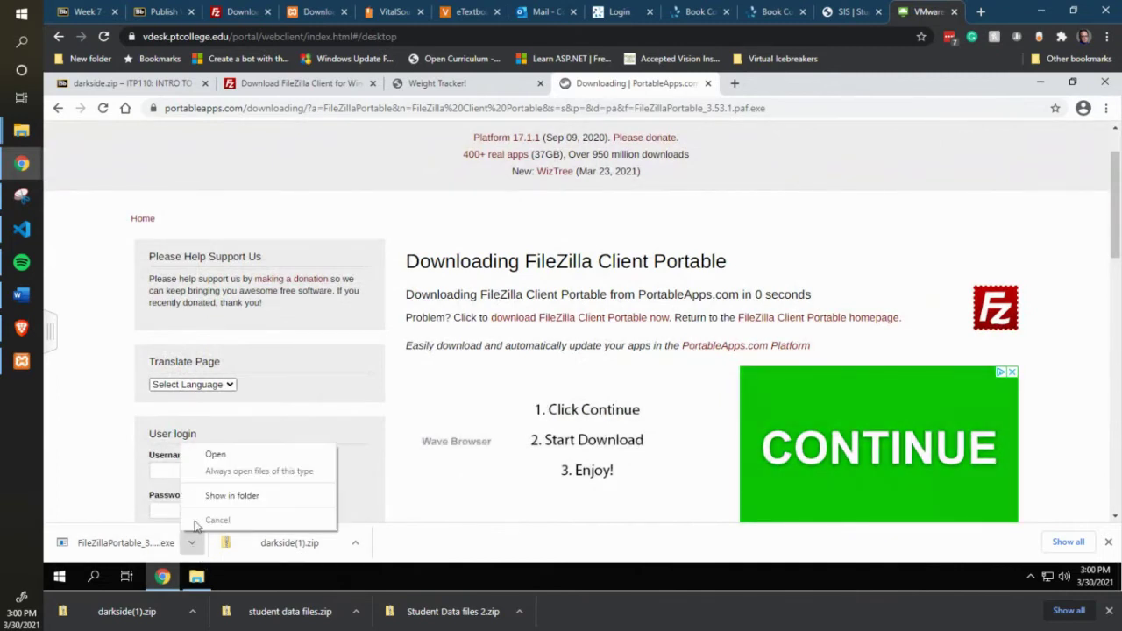
pyautogui.click(210, 456)
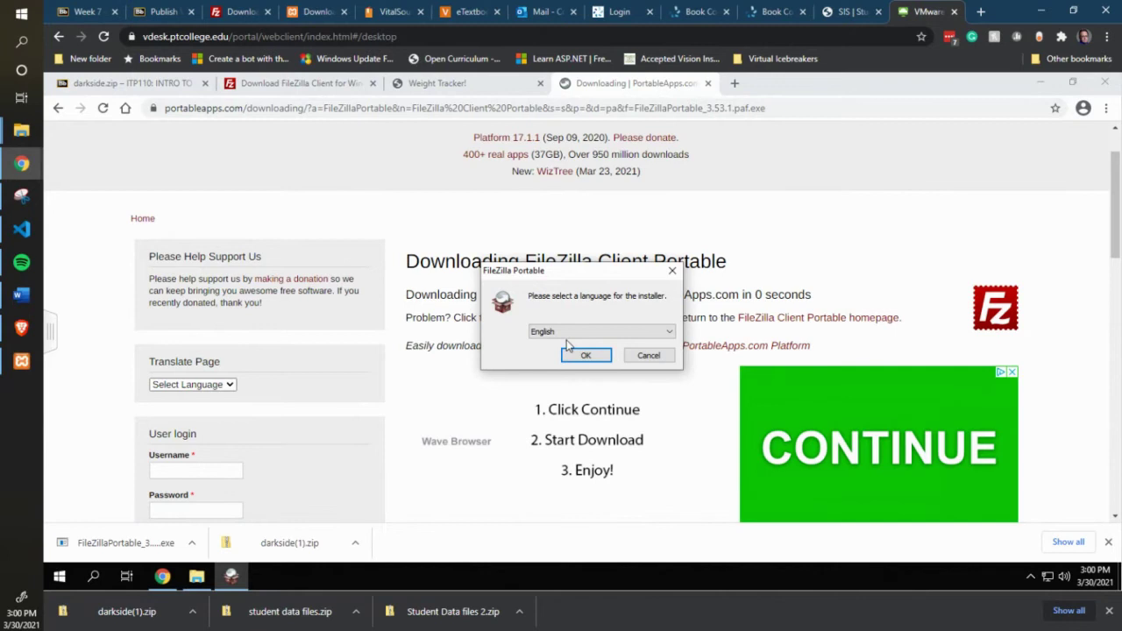
pyautogui.click(586, 356)
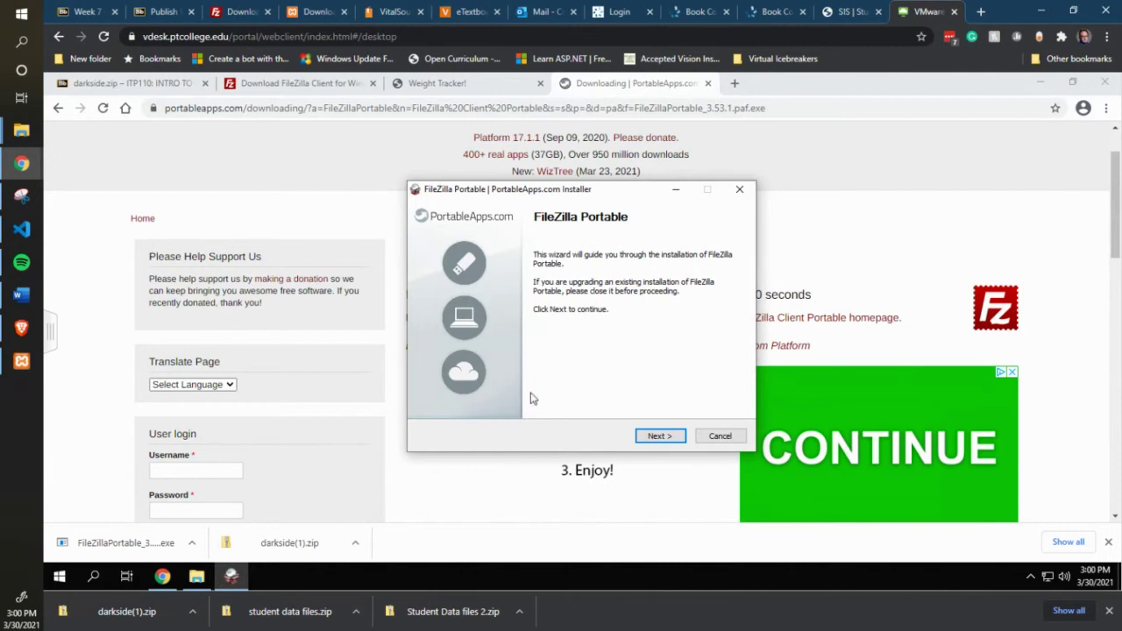
pyautogui.click(658, 439)
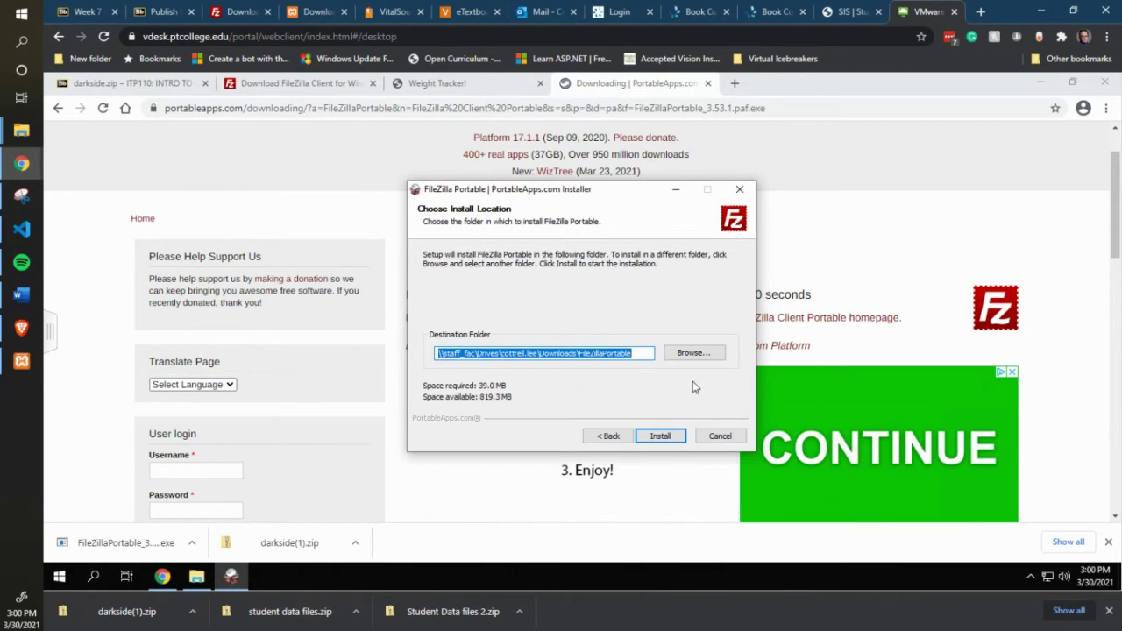
# Set the install destination to the user's Documents folder, giving a FileZillaPortable folder with 819.3 MB free
pyautogui.click(699, 354)
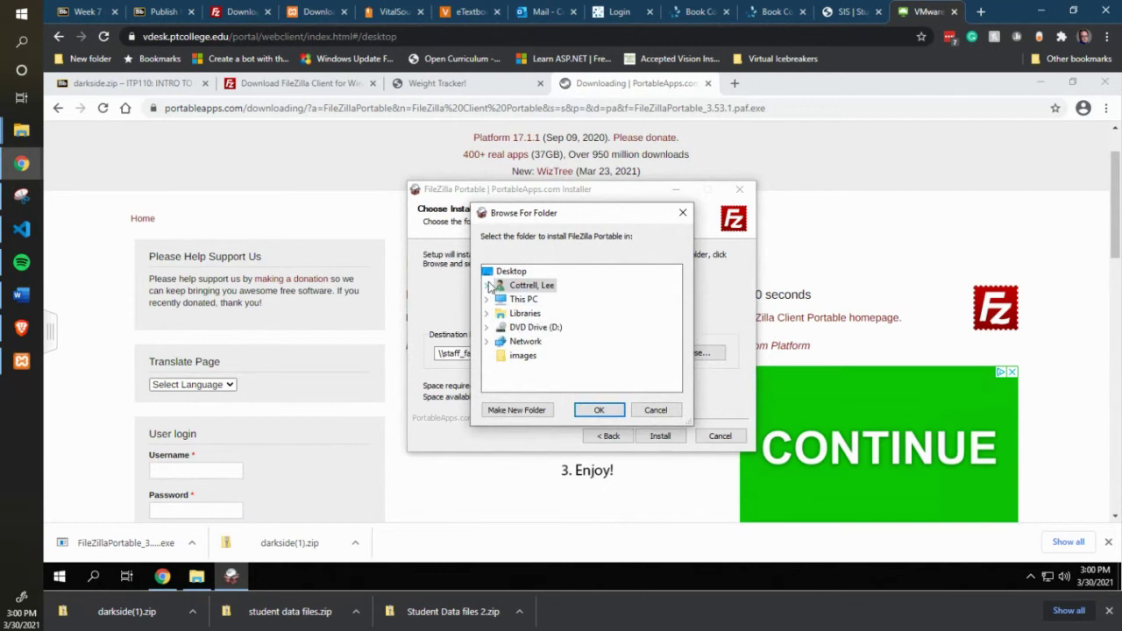
pyautogui.click(489, 286)
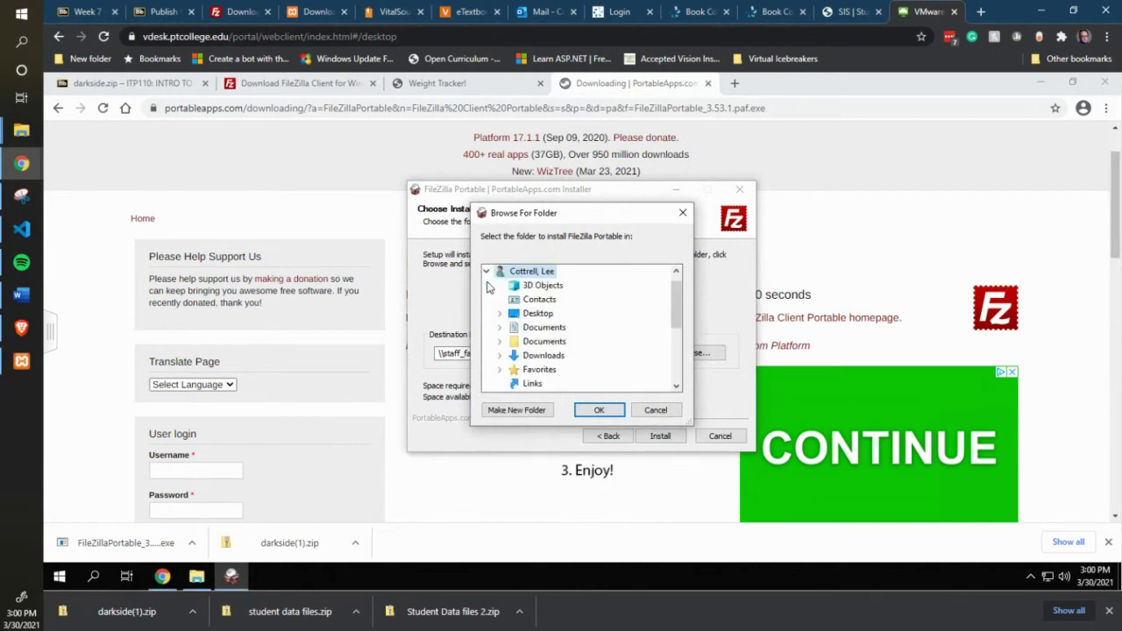
pyautogui.doubleClick(560, 331)
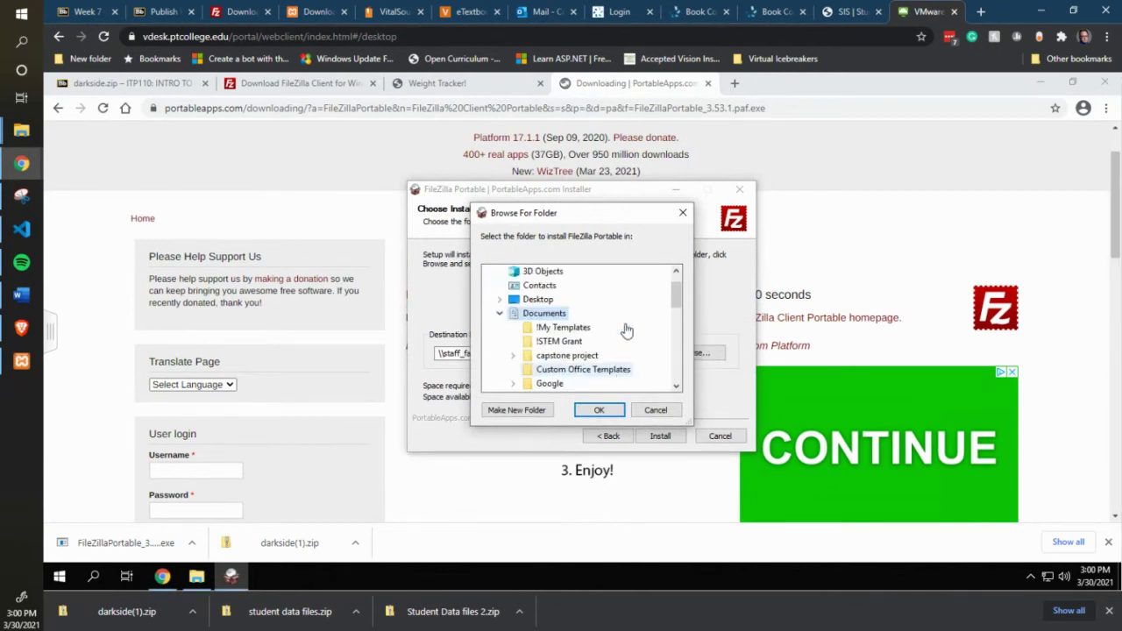
pyautogui.scroll(1, 626, 324)
pyautogui.scroll(-10, 626, 324)
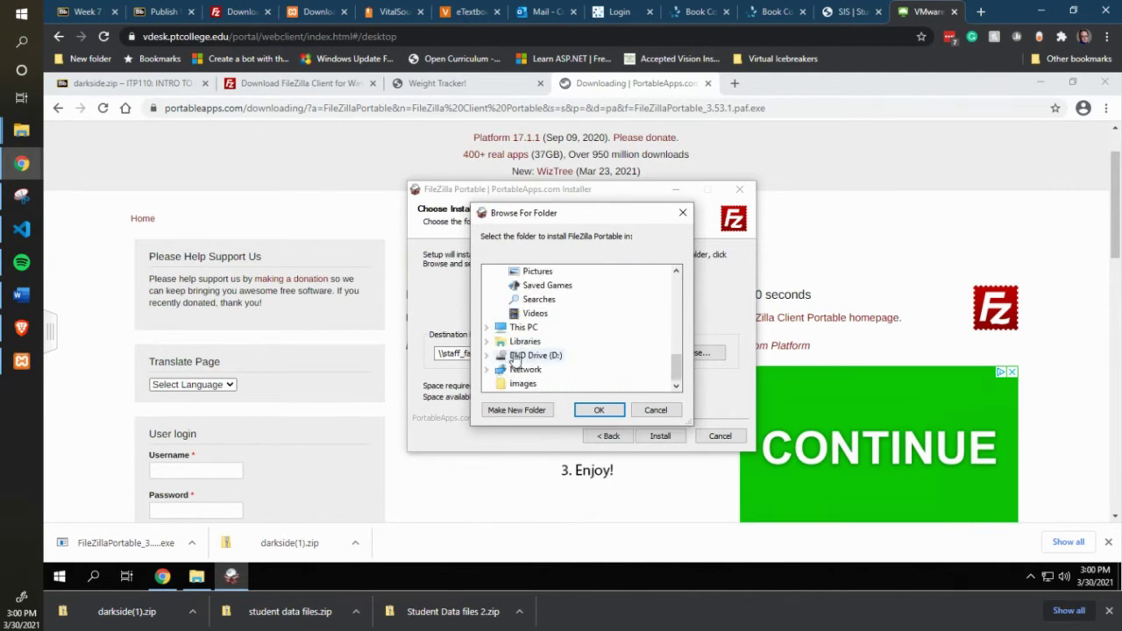
pyautogui.scroll(-5, 614, 364)
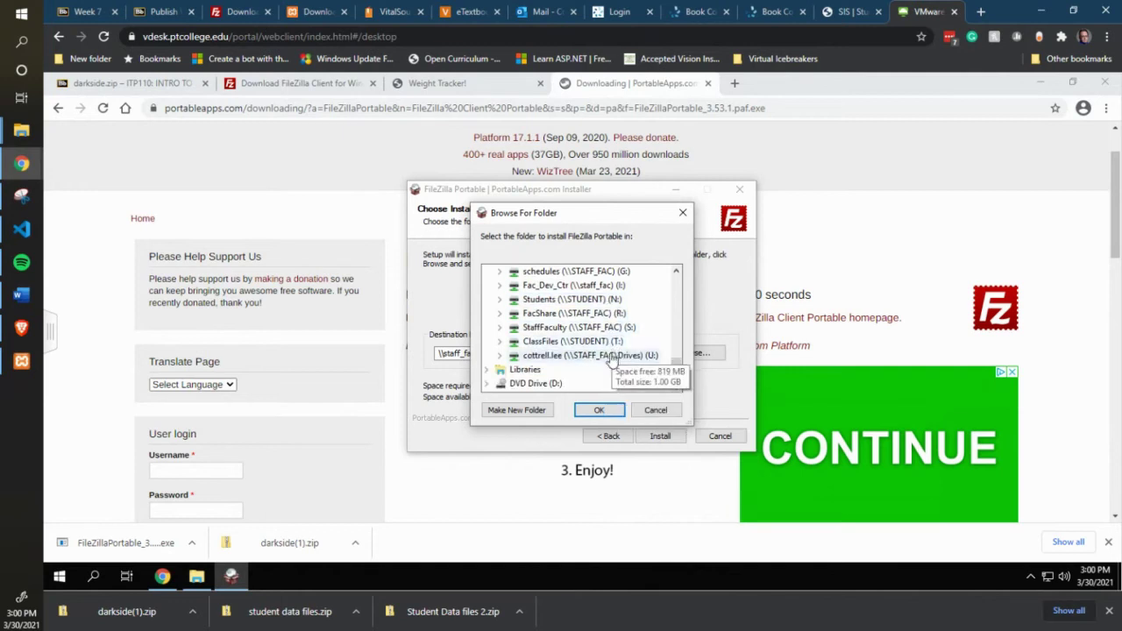
pyautogui.scroll(3, 614, 355)
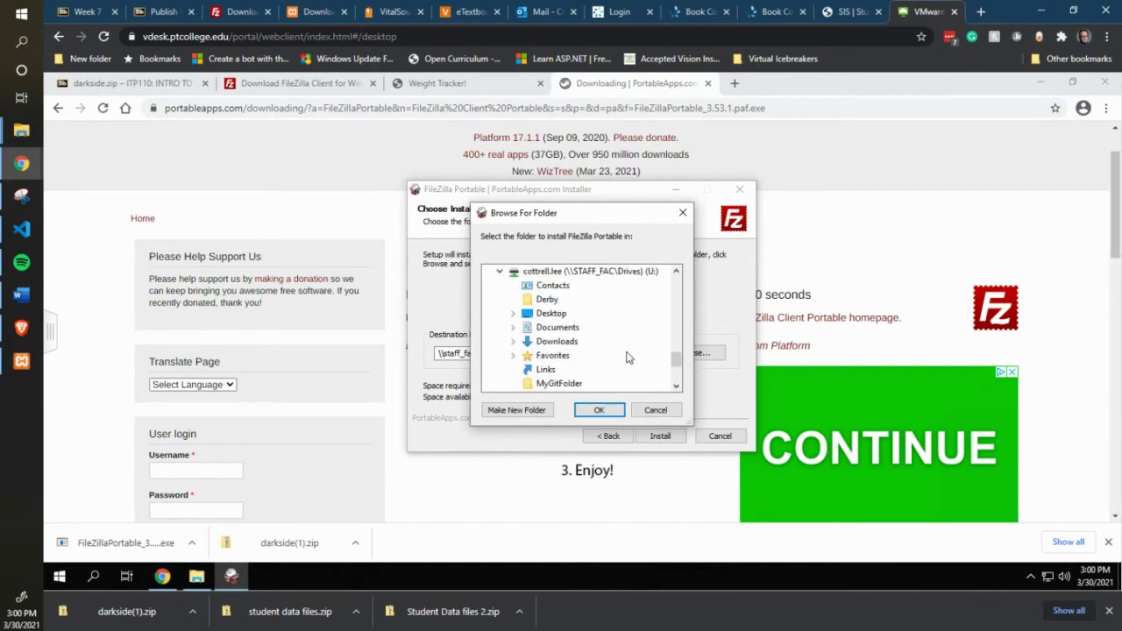
pyautogui.scroll(12, 593, 344)
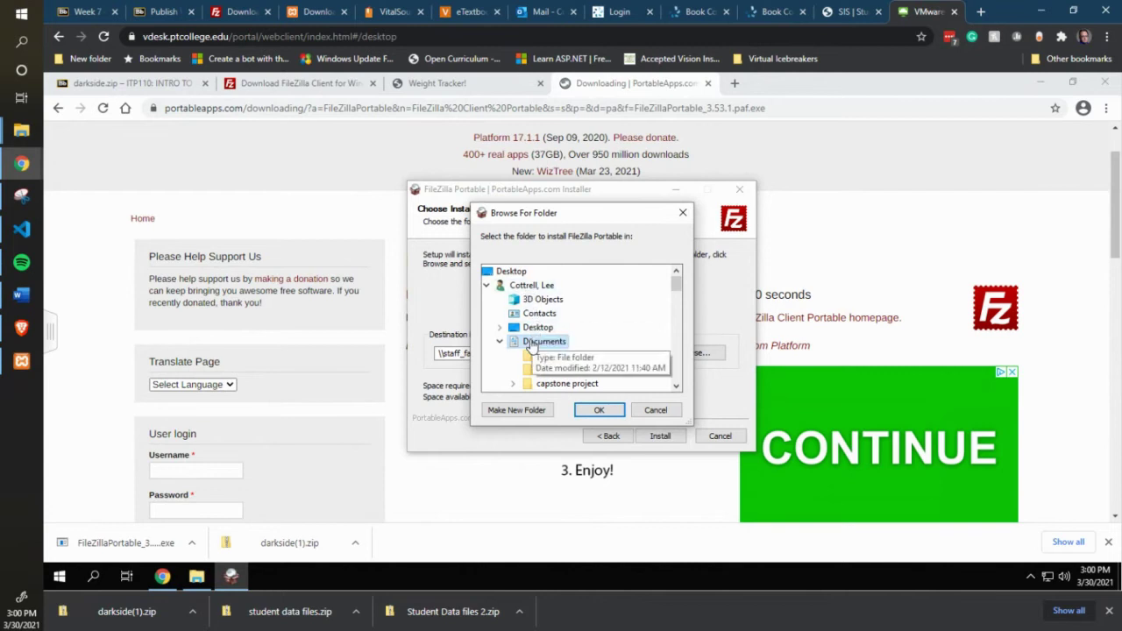
pyautogui.click(599, 409)
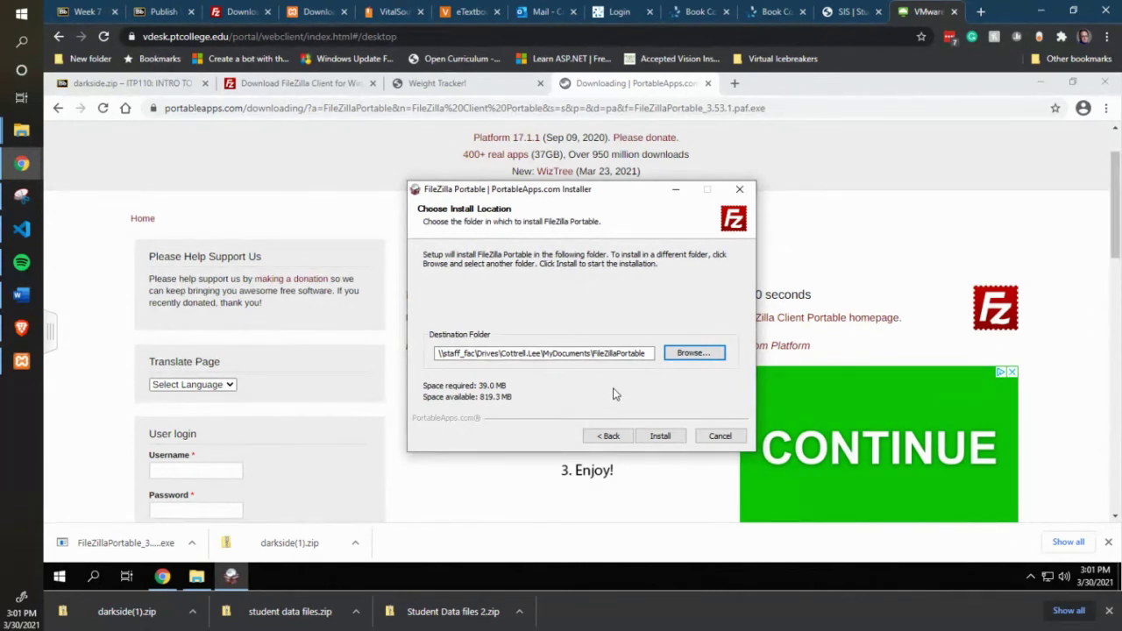
# Install FileZilla 3.53.1 Portable with 'Run FileZilla Portable' ticked so it launches on Finish
pyautogui.click(661, 436)
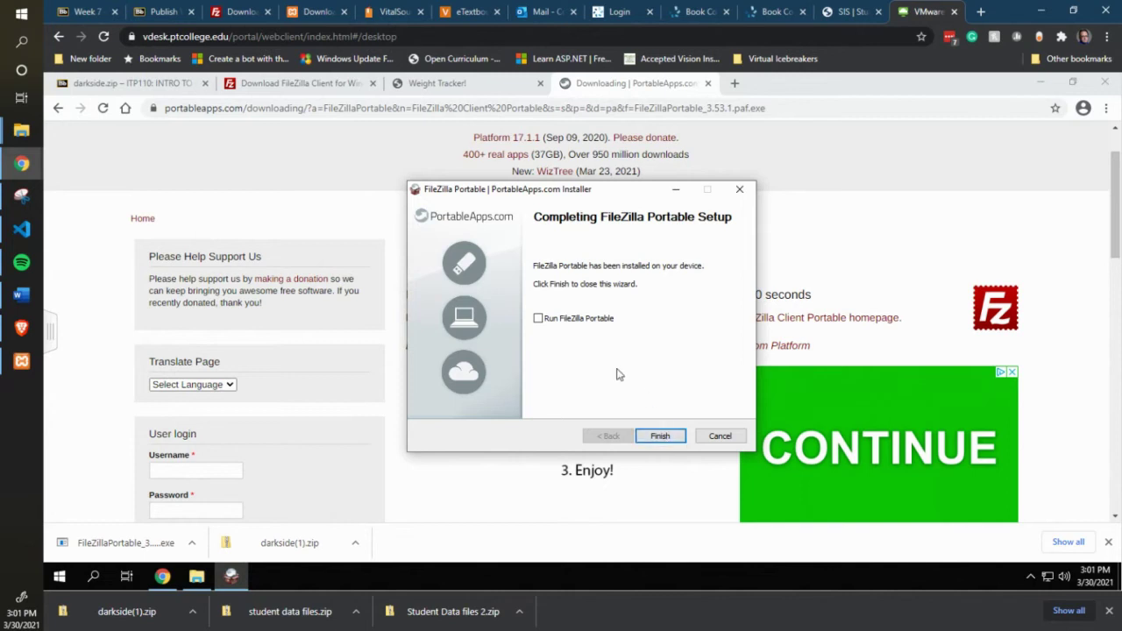
pyautogui.click(539, 319)
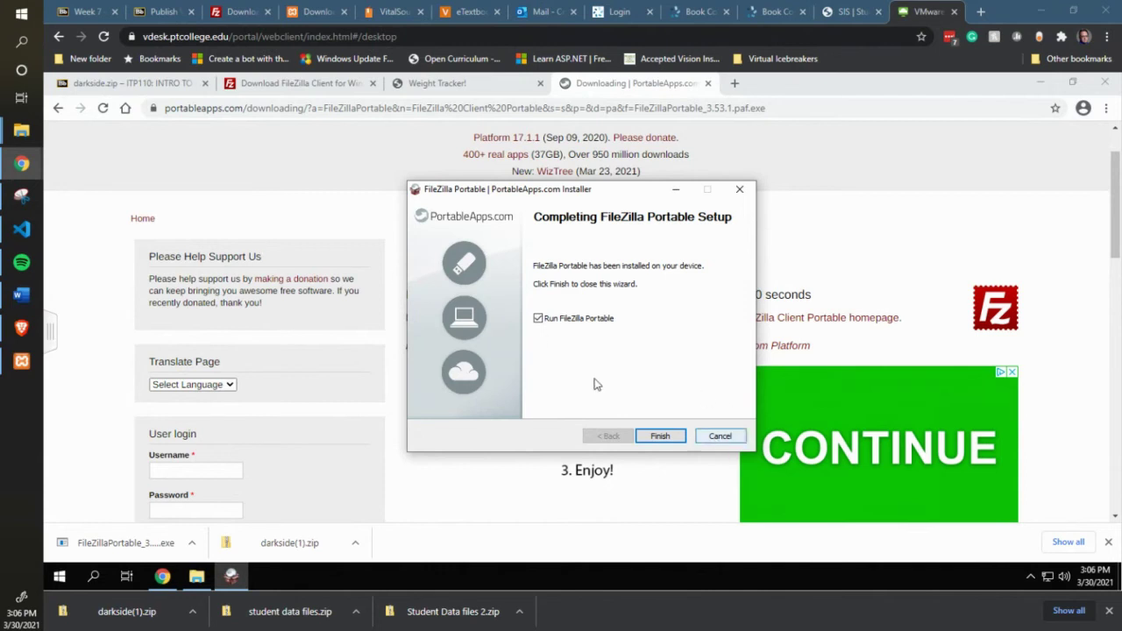
pyautogui.click(664, 435)
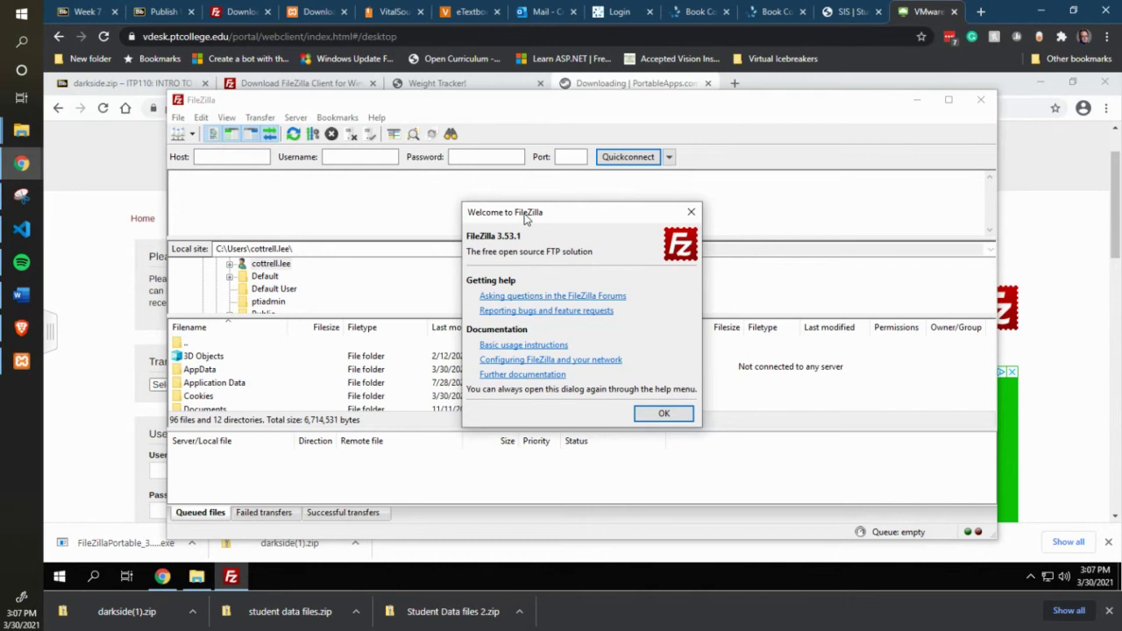
# Close the Welcome to FileZilla dialog and check the Site Manager dropdown for saved sites
pyautogui.click(651, 416)
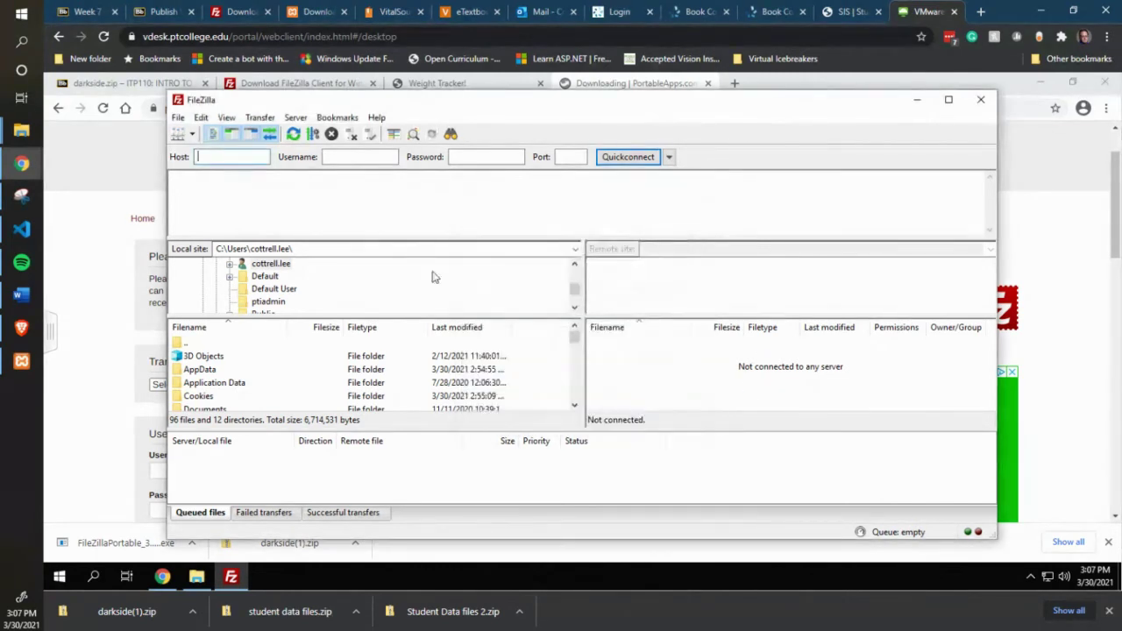
pyautogui.moveTo(433, 102); pyautogui.dragTo(438, 93)
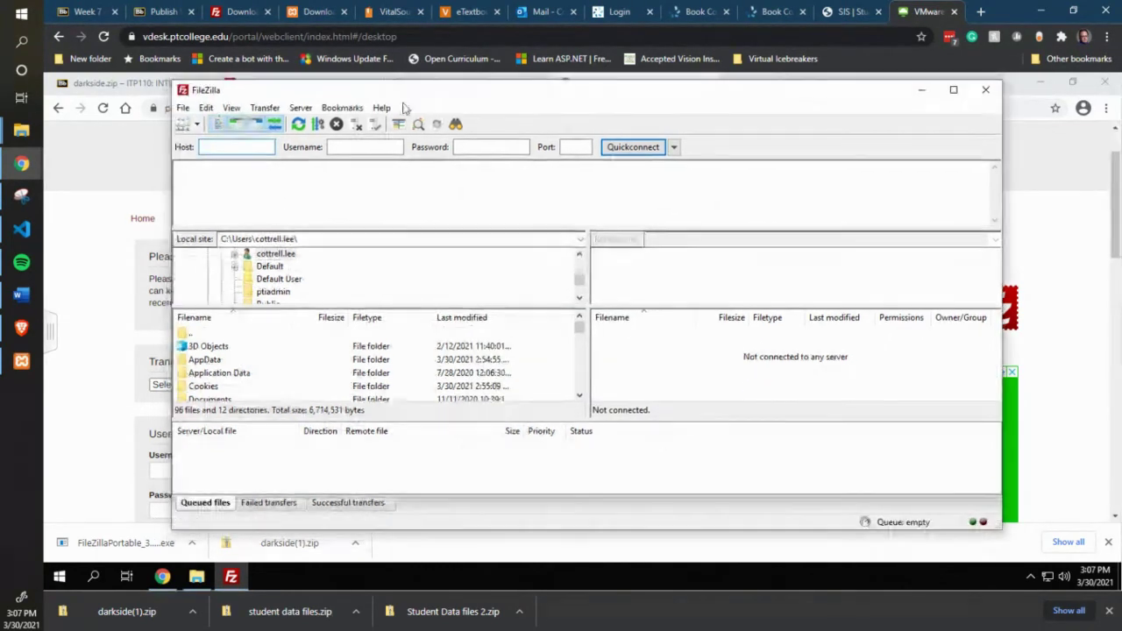
pyautogui.click(198, 125)
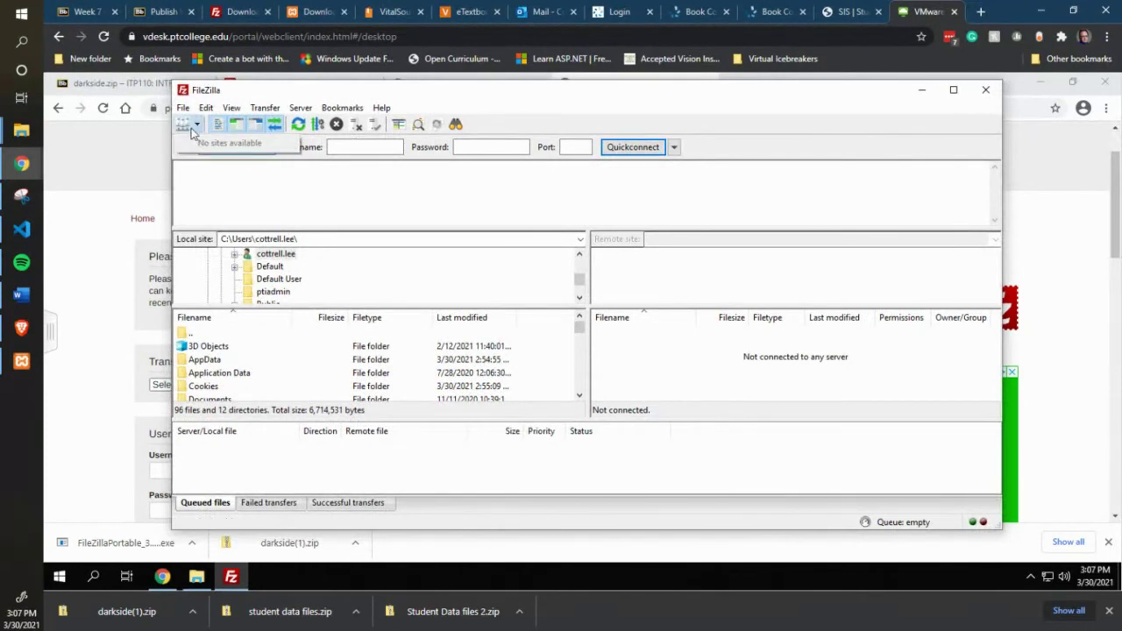
# Add a new site named 'Sees Stuweb' under My Sites in the Site Manager
pyautogui.click(186, 128)
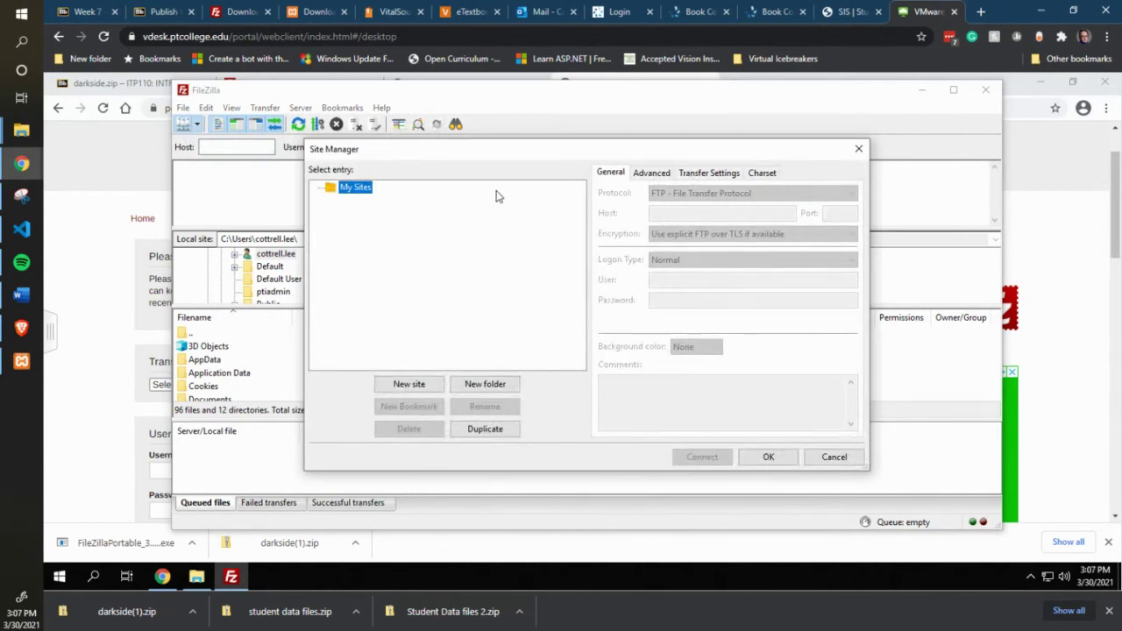
pyautogui.click(418, 388)
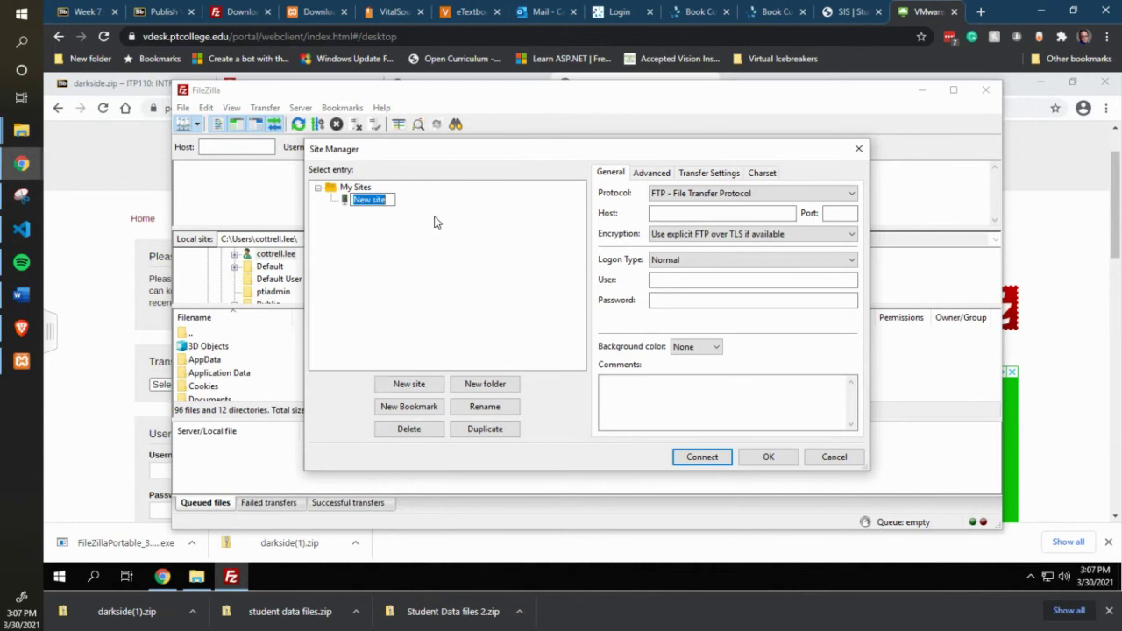
pyautogui.write('Stu')
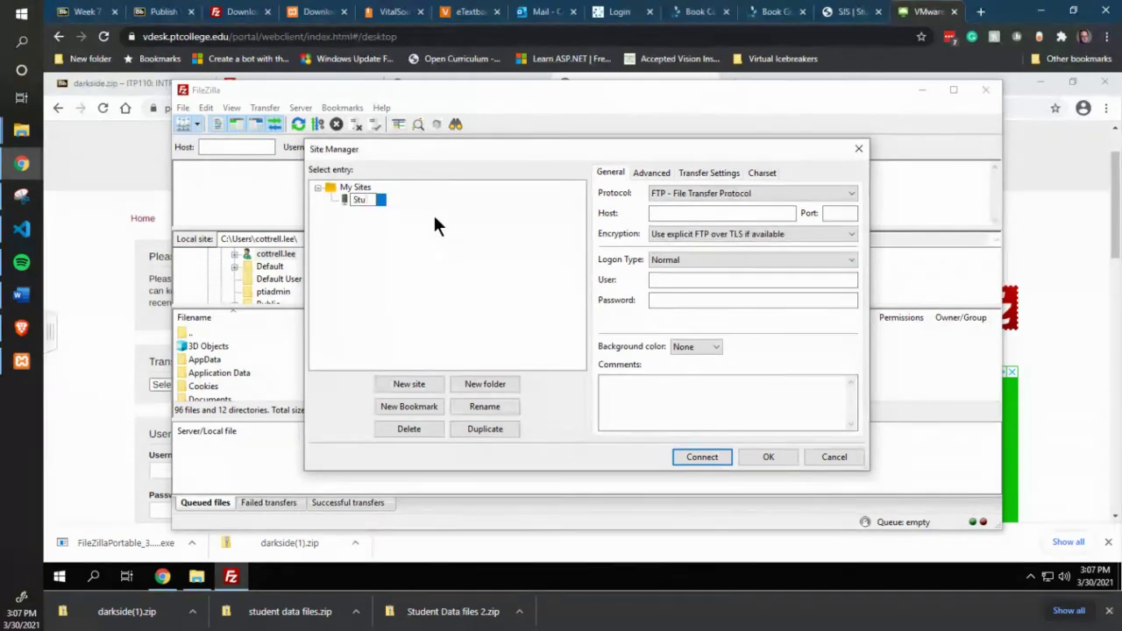
pyautogui.write('ee')
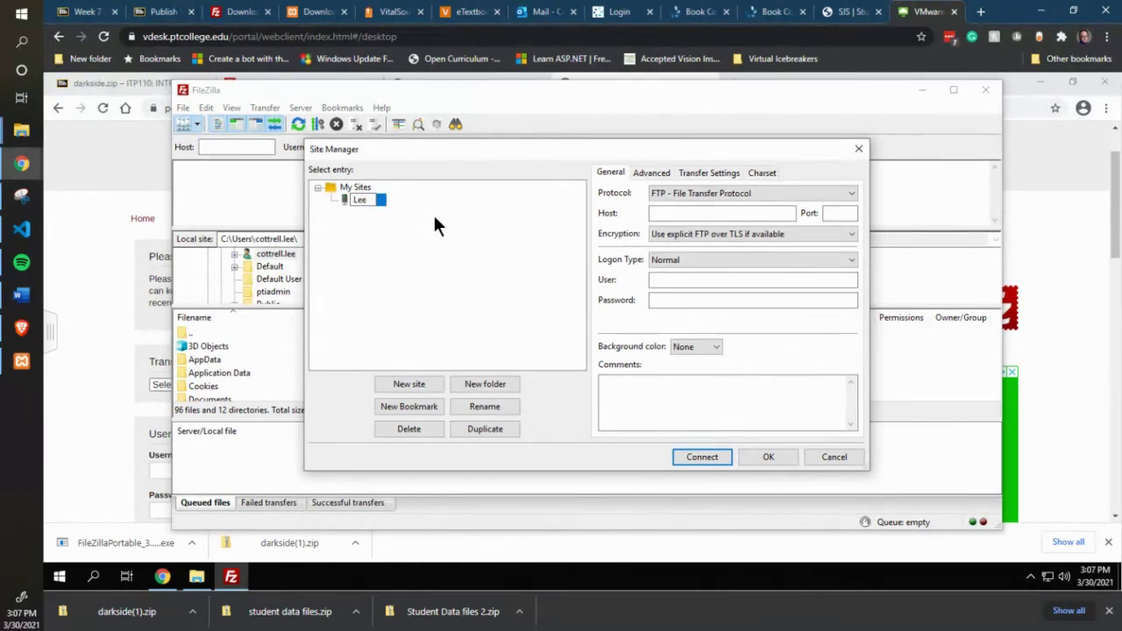
pyautogui.write('s Stuweb')
pyautogui.press('Return')
pyautogui.click(851, 195)
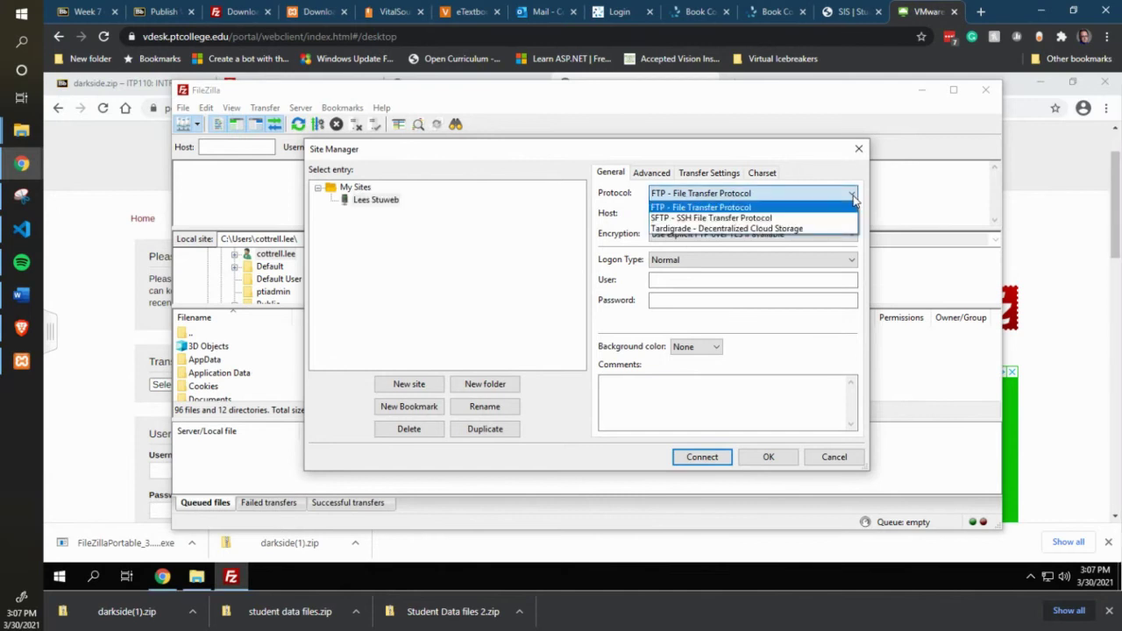
# Choose SFTP - SSH File Transfer Protocol and begin entering the student's stuweb host address
pyautogui.click(786, 217)
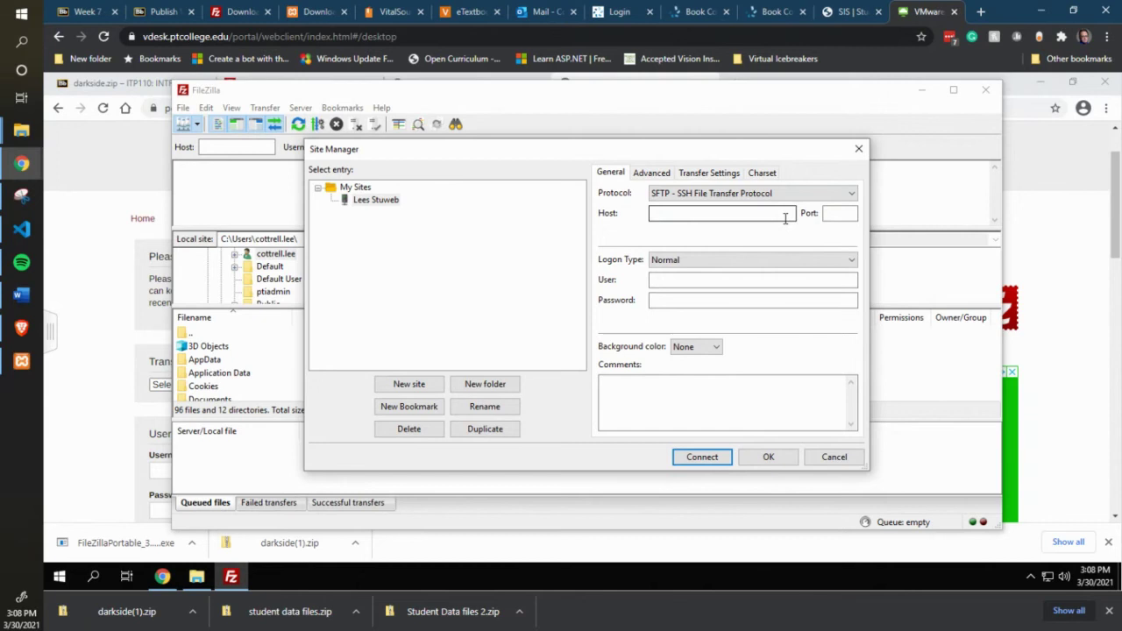
pyautogui.click(768, 218)
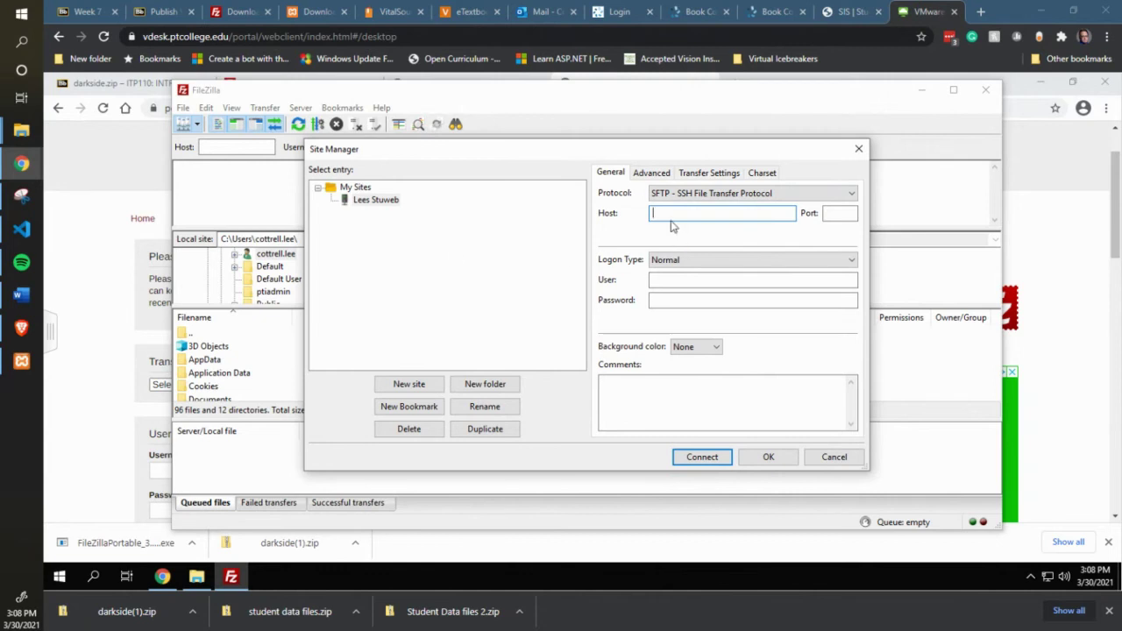
pyautogui.write('c')
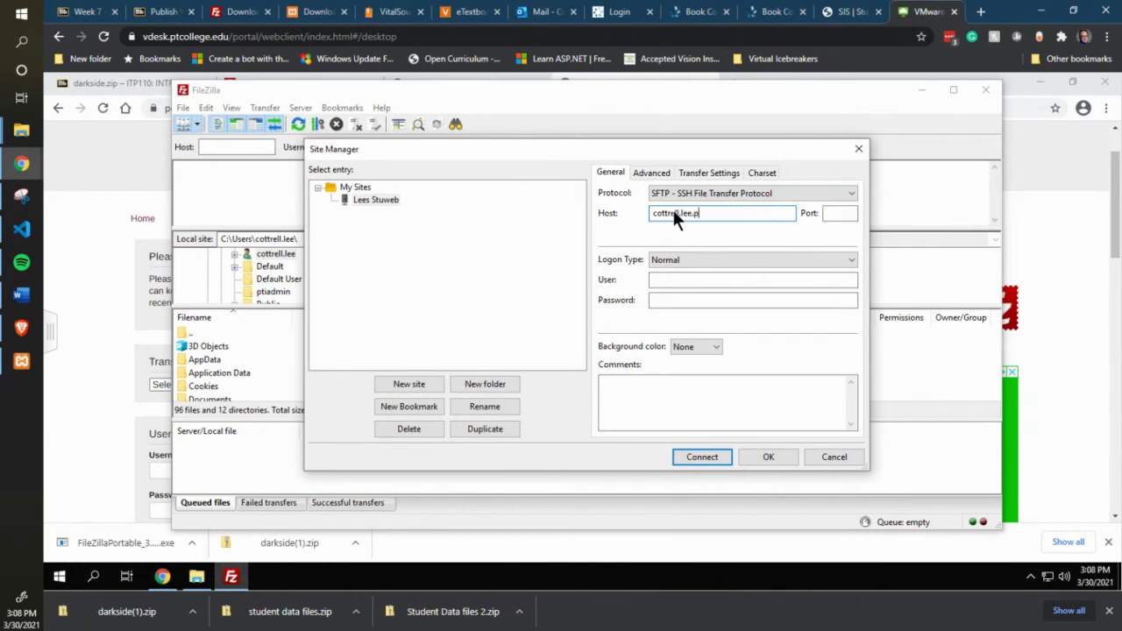
pyautogui.write('ottrell.lee.stuweb.')
# Verify against the Weight Tracker URL and finish the host as the student's stuweb.ptcollege.edu address
pyautogui.click(158, 586)
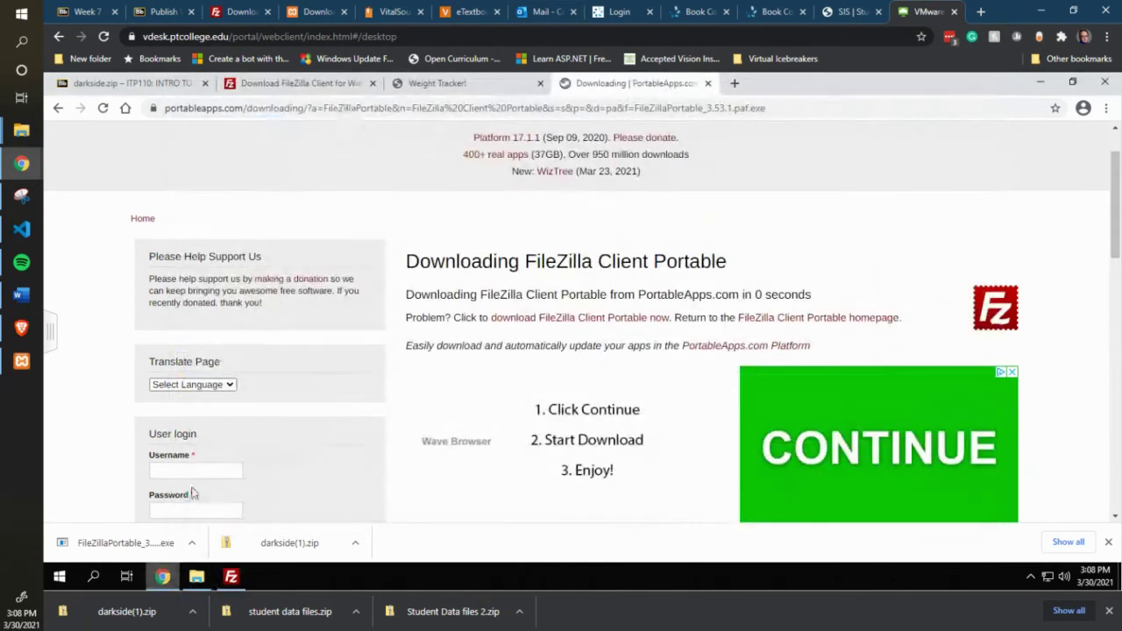
pyautogui.click(488, 84)
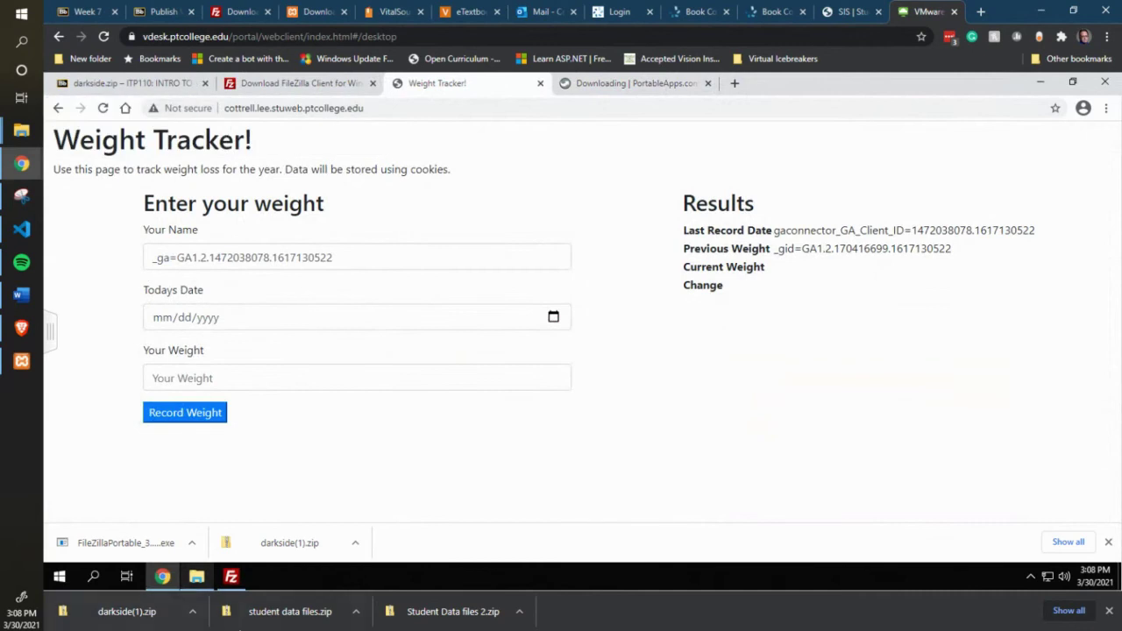
pyautogui.click(230, 576)
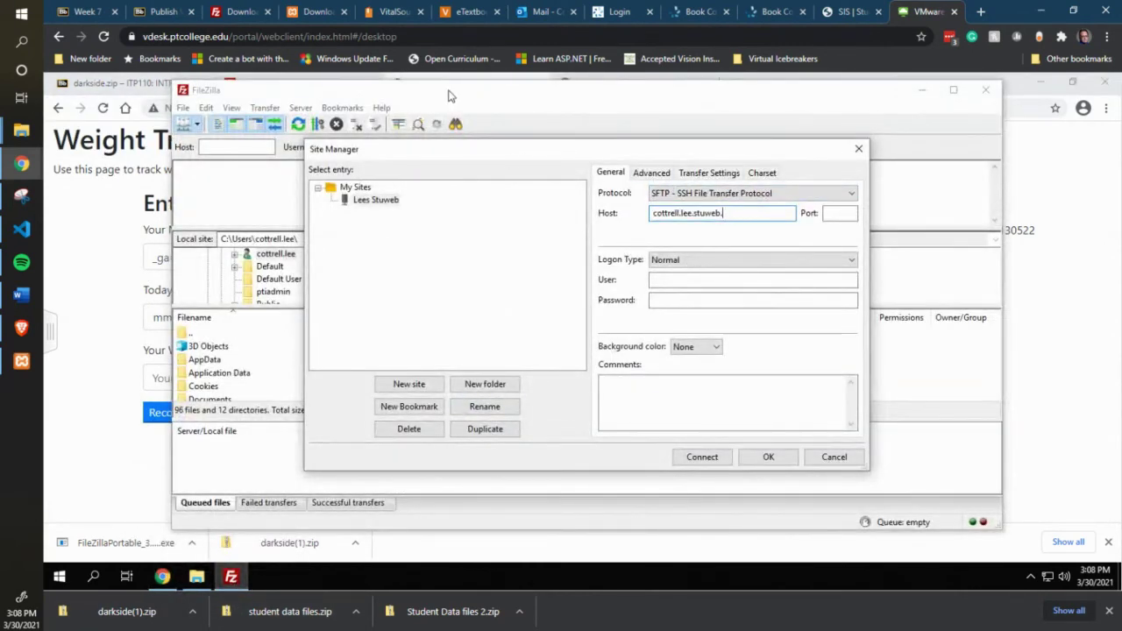
pyautogui.write('ptcolle')
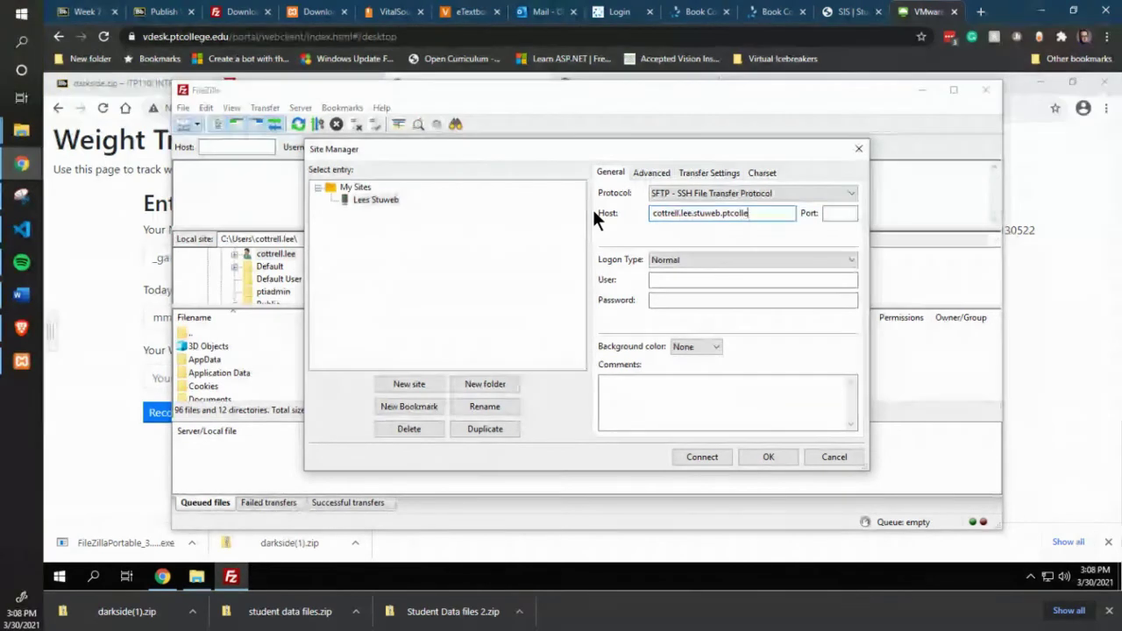
pyautogui.write('g.edu')
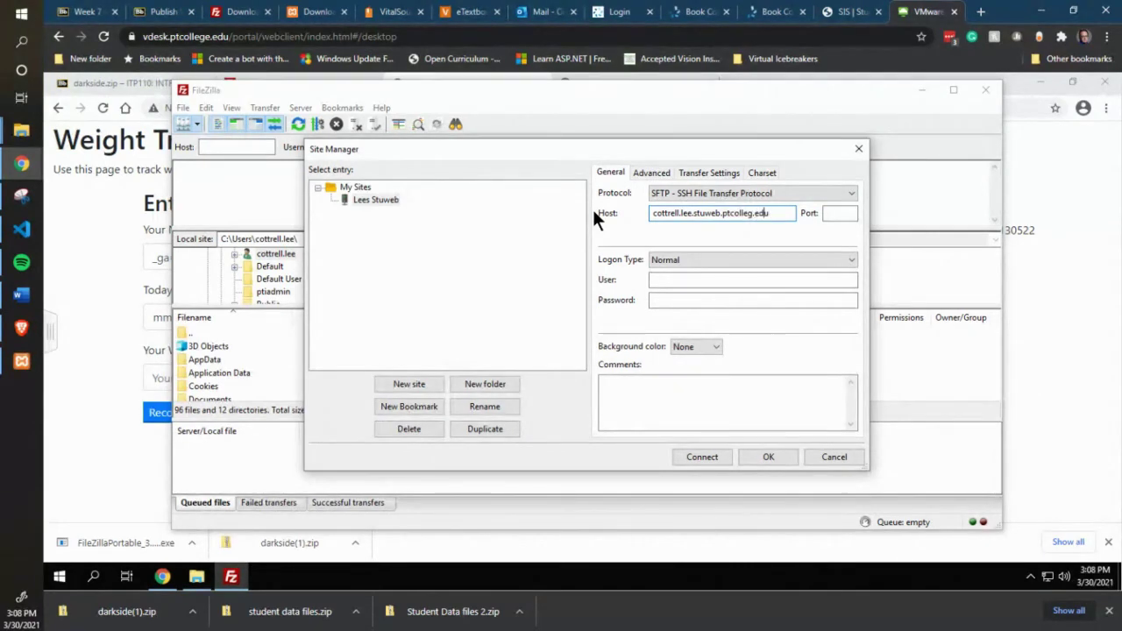
pyautogui.press('Left')
pyautogui.press('Left')
pyautogui.press('Left')
pyautogui.write('e')
pyautogui.click(113, 221)
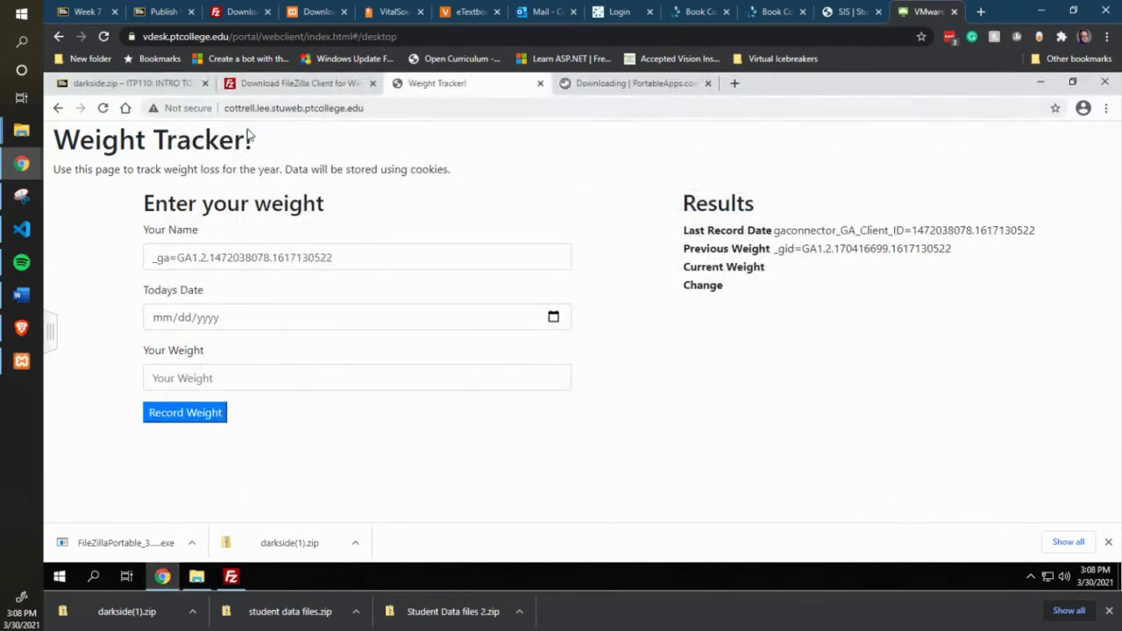
pyautogui.click(231, 576)
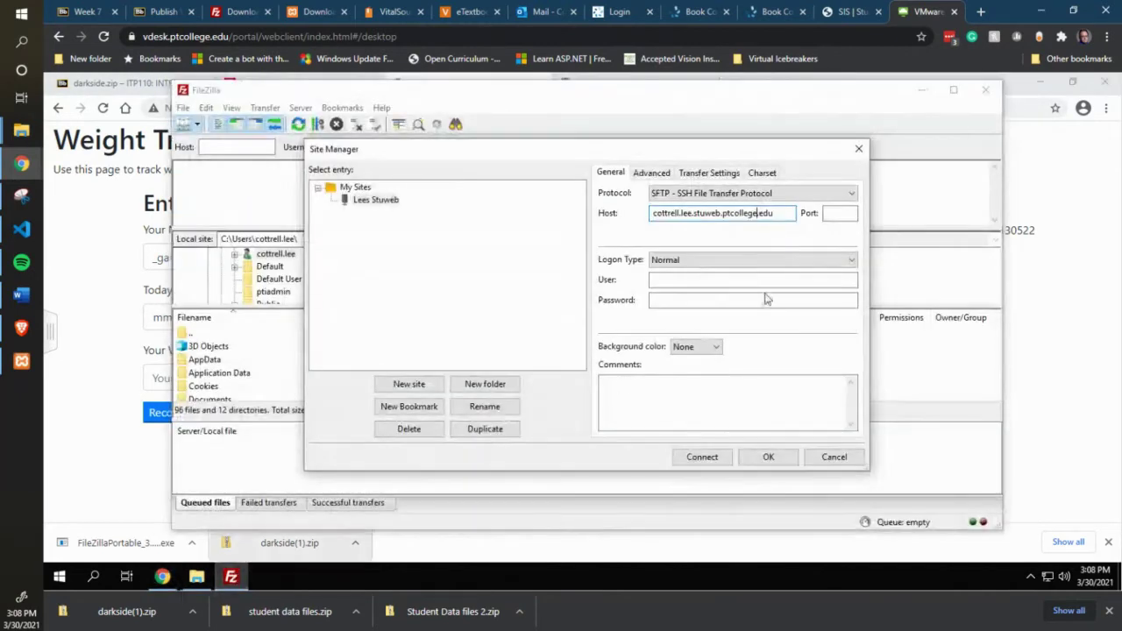
# Give the site port 22, Normal logon, the account username and password, and save it
pyautogui.click(840, 215)
pyautogui.click(849, 262)
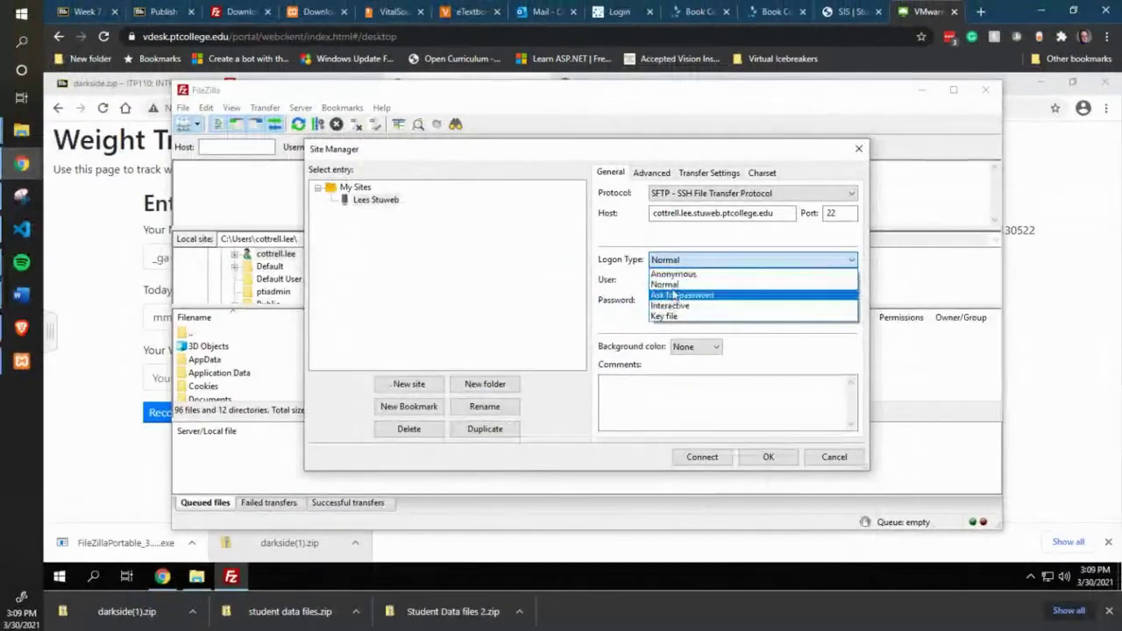
pyautogui.click(679, 284)
pyautogui.click(681, 280)
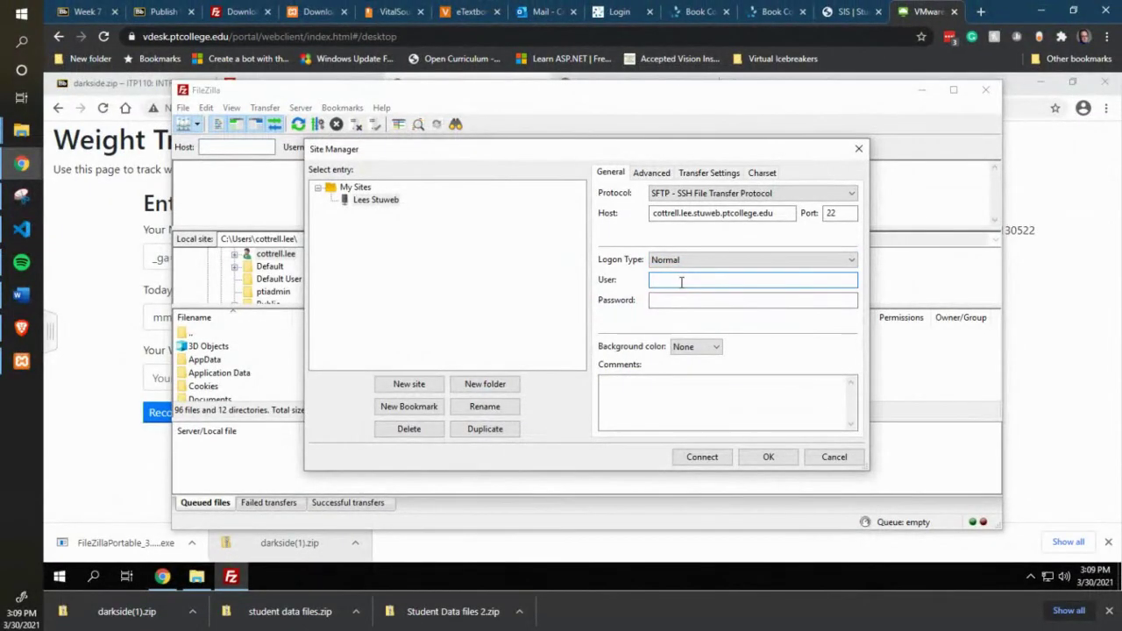
pyautogui.click(714, 261)
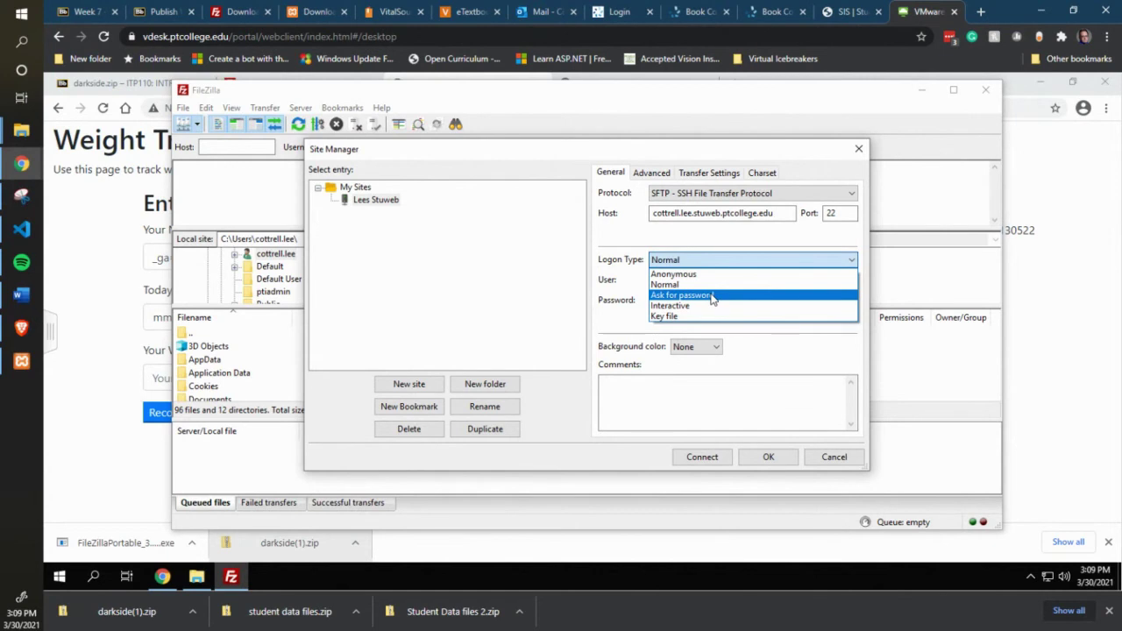
pyautogui.click(689, 285)
pyautogui.click(690, 279)
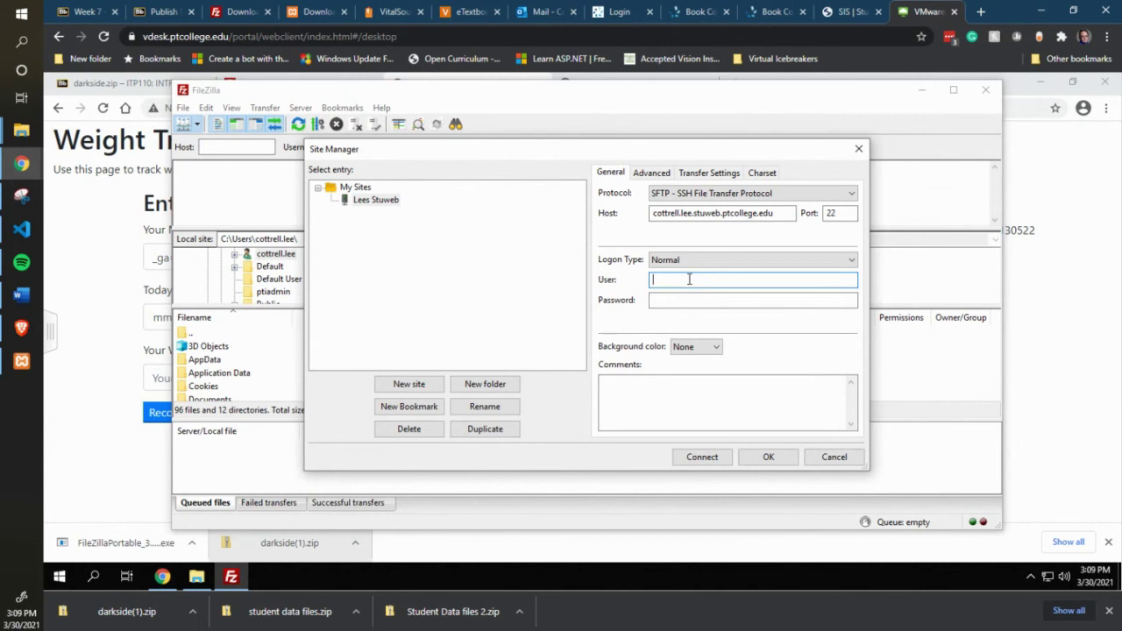
pyautogui.write('cottrell.lee')
pyautogui.press('Tab')
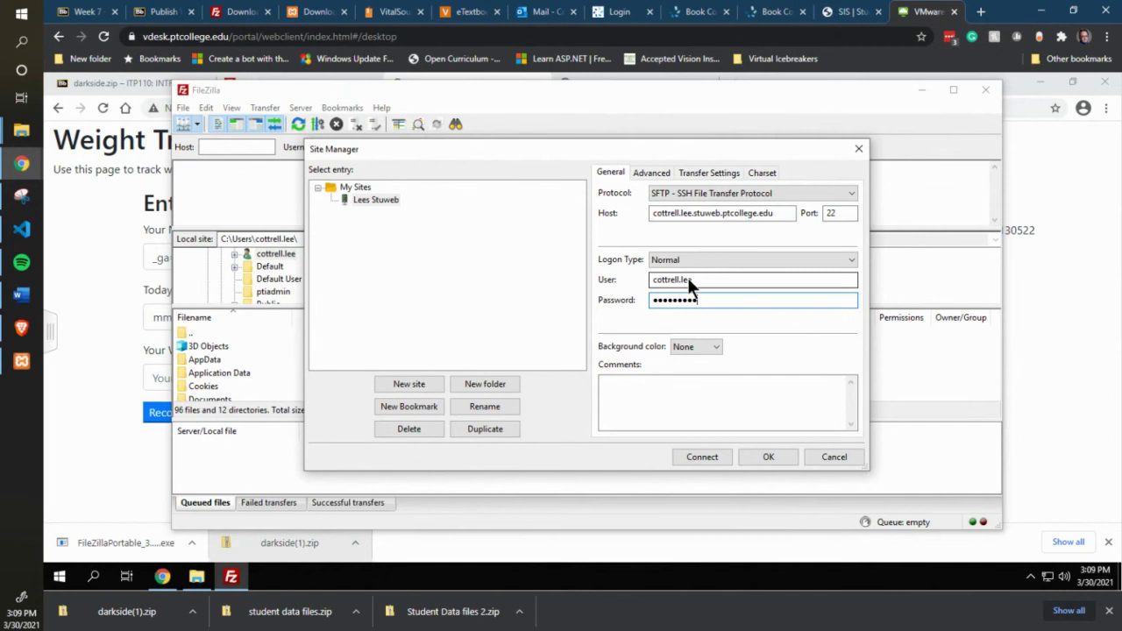
pyautogui.click(769, 456)
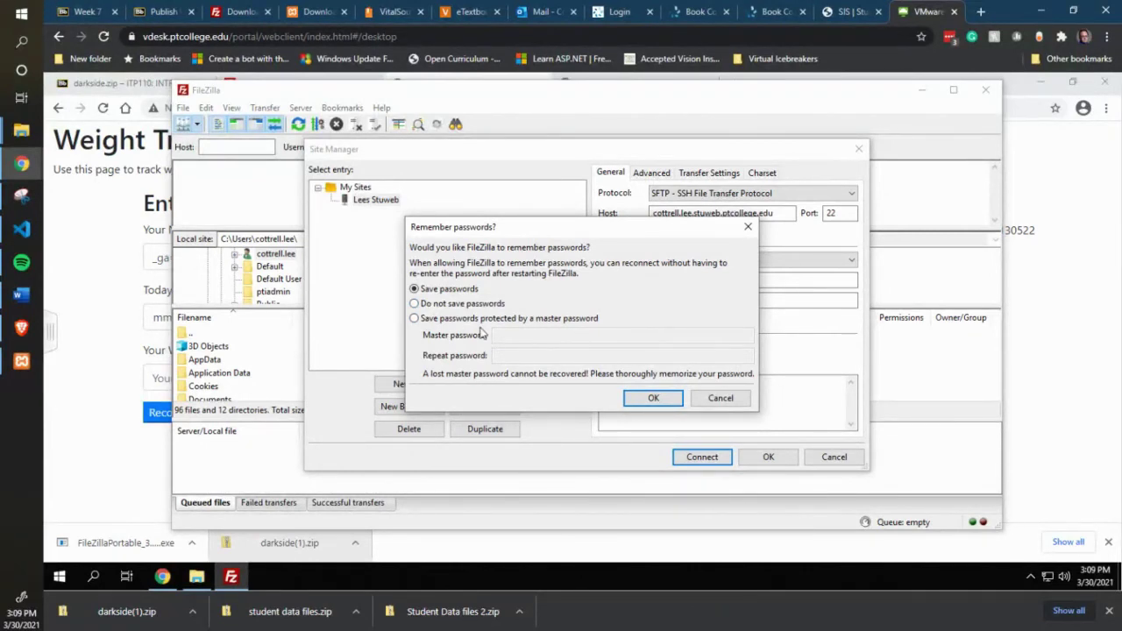
# Save passwords, then connect to the stuweb site from the dropdown, always trusting its host key
pyautogui.click(649, 399)
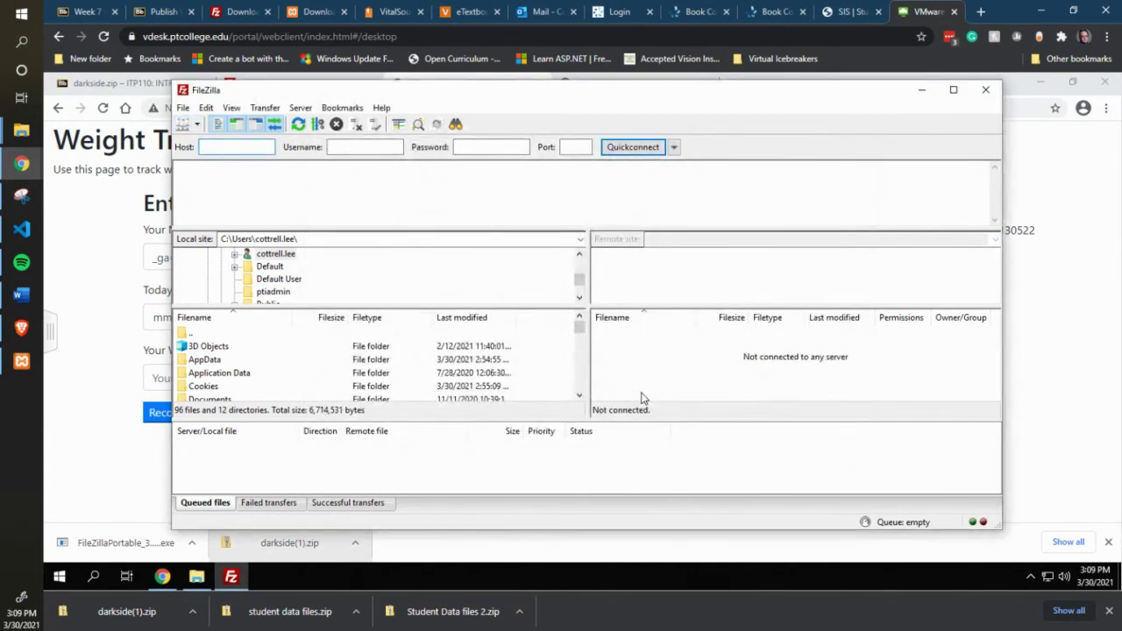
pyautogui.click(199, 127)
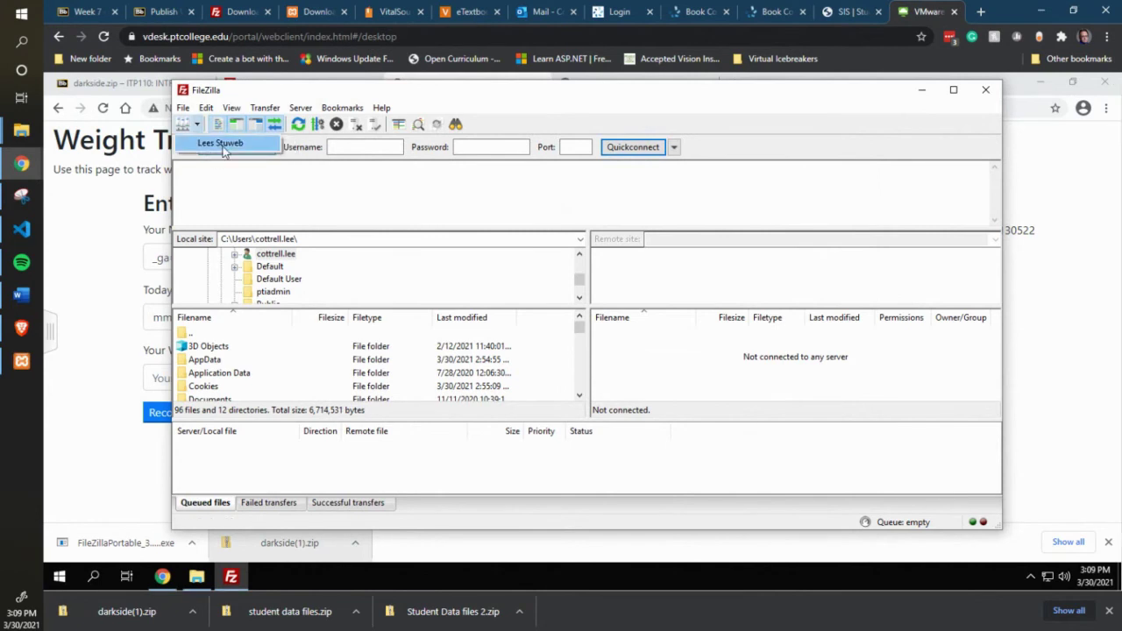
pyautogui.click(223, 147)
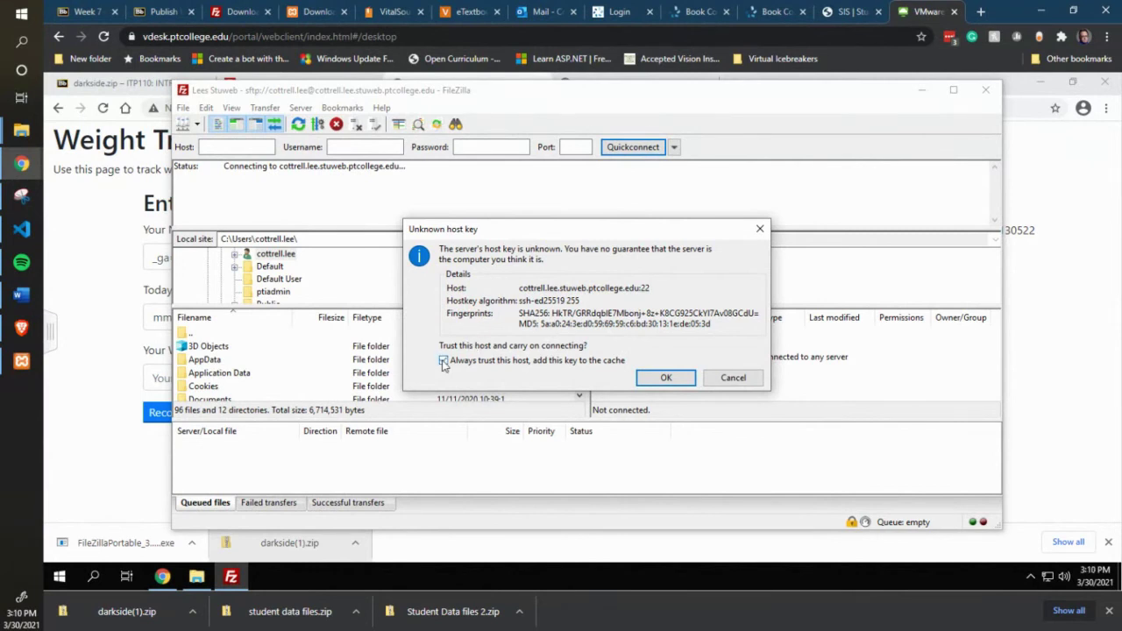
pyautogui.click(657, 378)
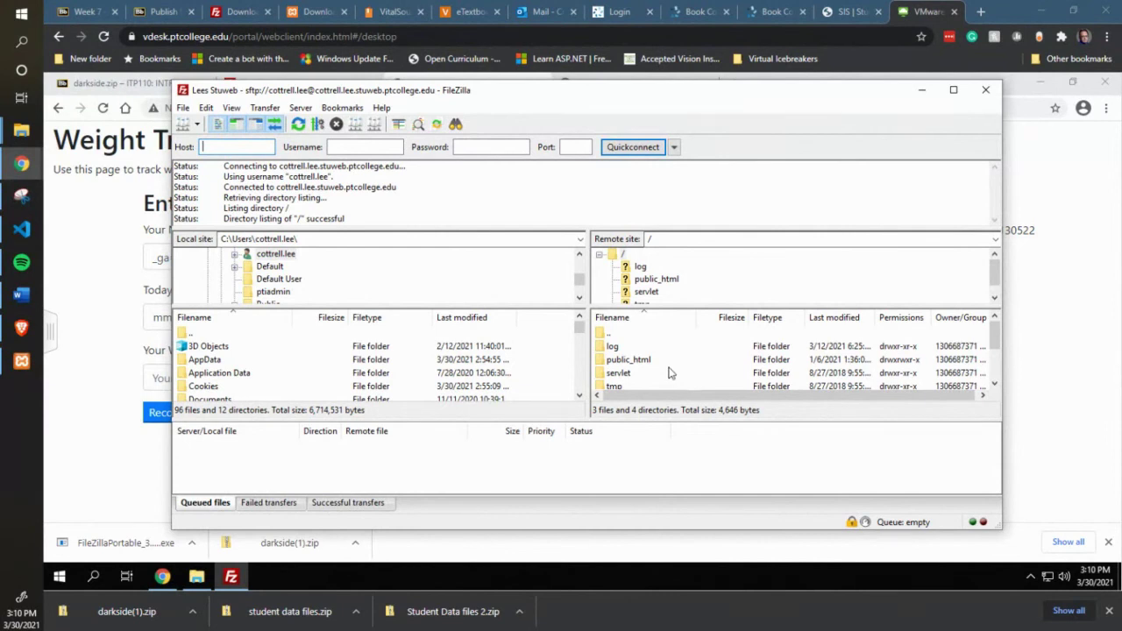
# Open public_html on the server and delete the old darkside folder with all its contents
pyautogui.scroll(-2, 685, 353)
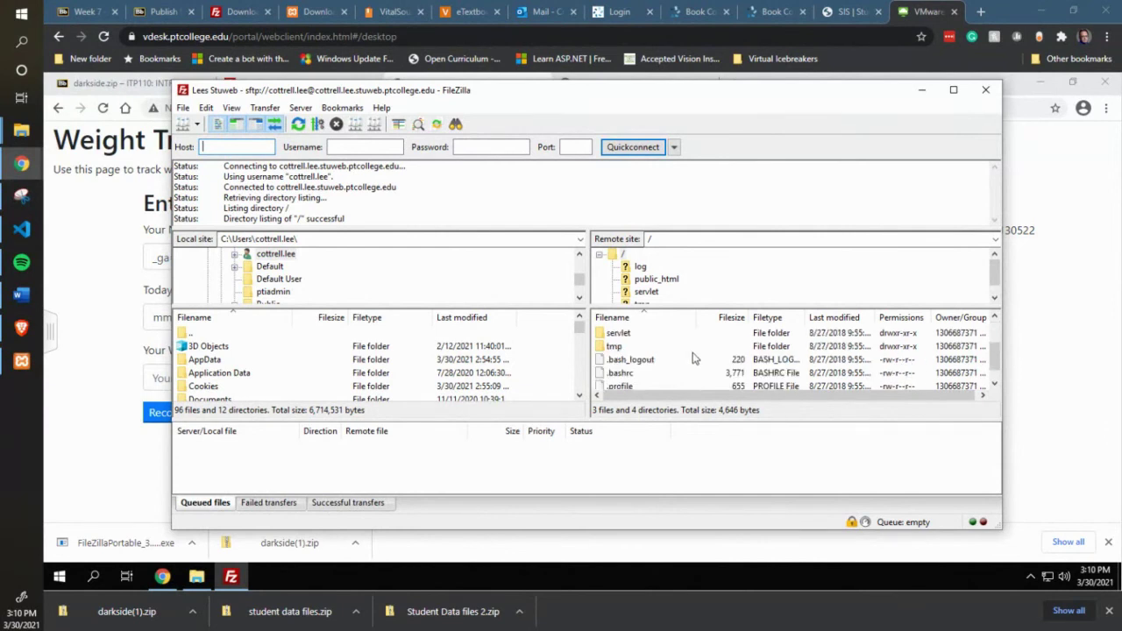
pyautogui.scroll(2, 692, 358)
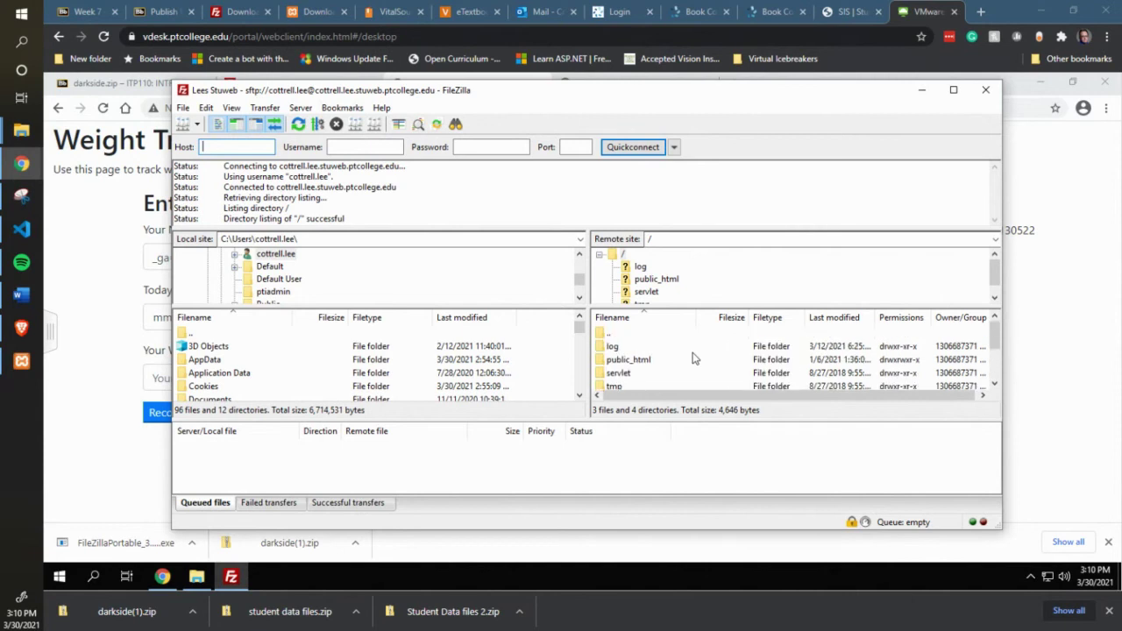
pyautogui.scroll(-2, 693, 358)
pyautogui.scroll(1, 688, 362)
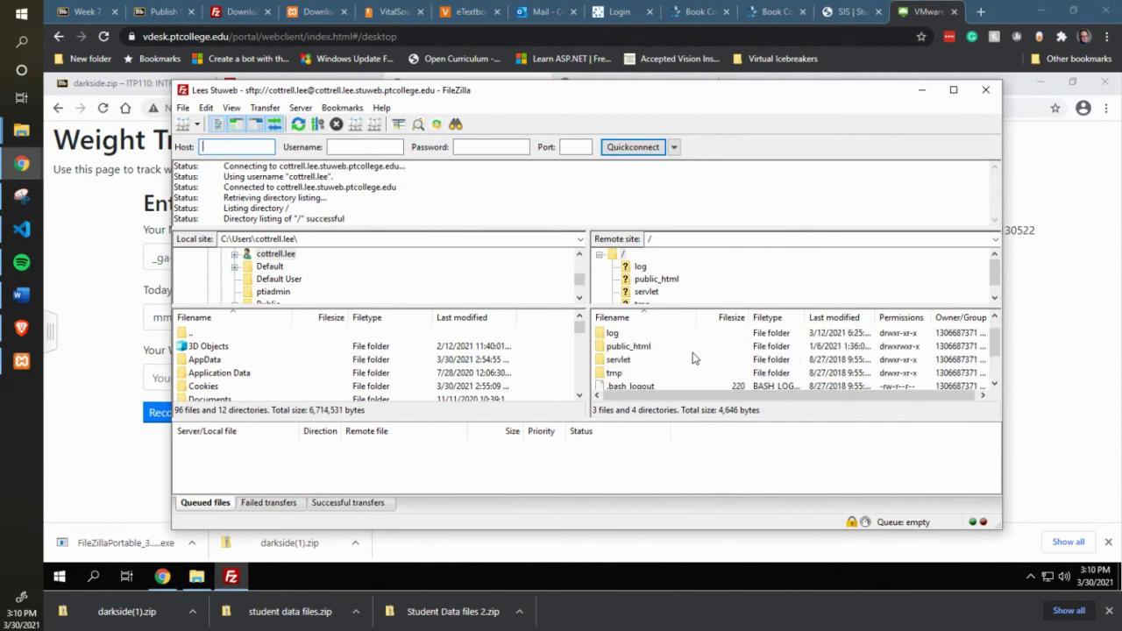
pyautogui.doubleClick(633, 347)
pyautogui.rightClick(632, 361)
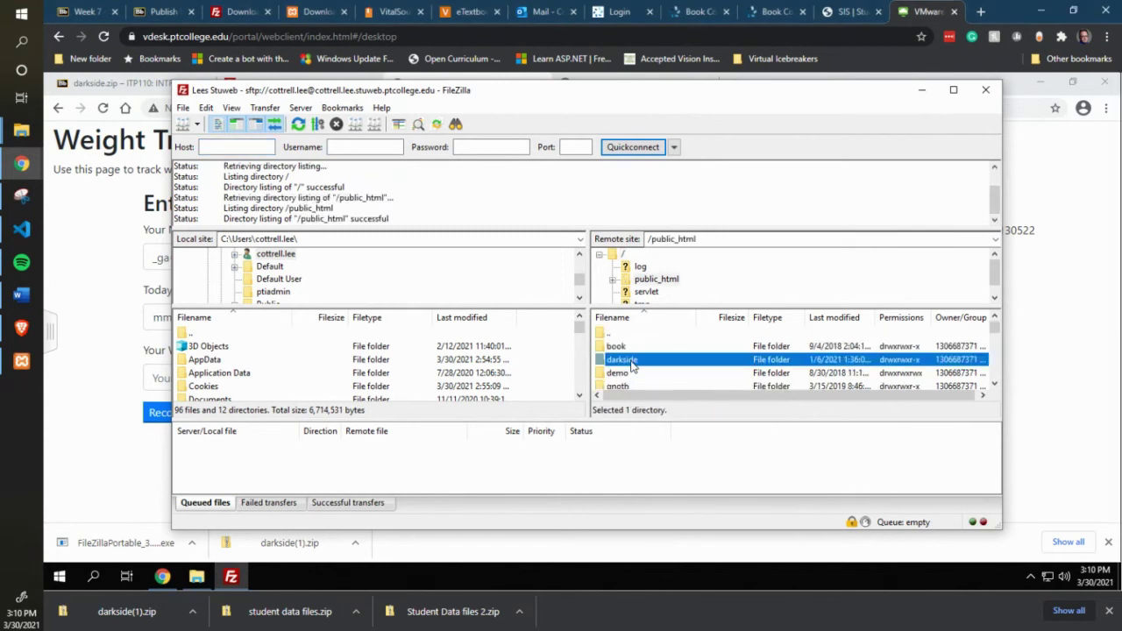
pyautogui.click(695, 501)
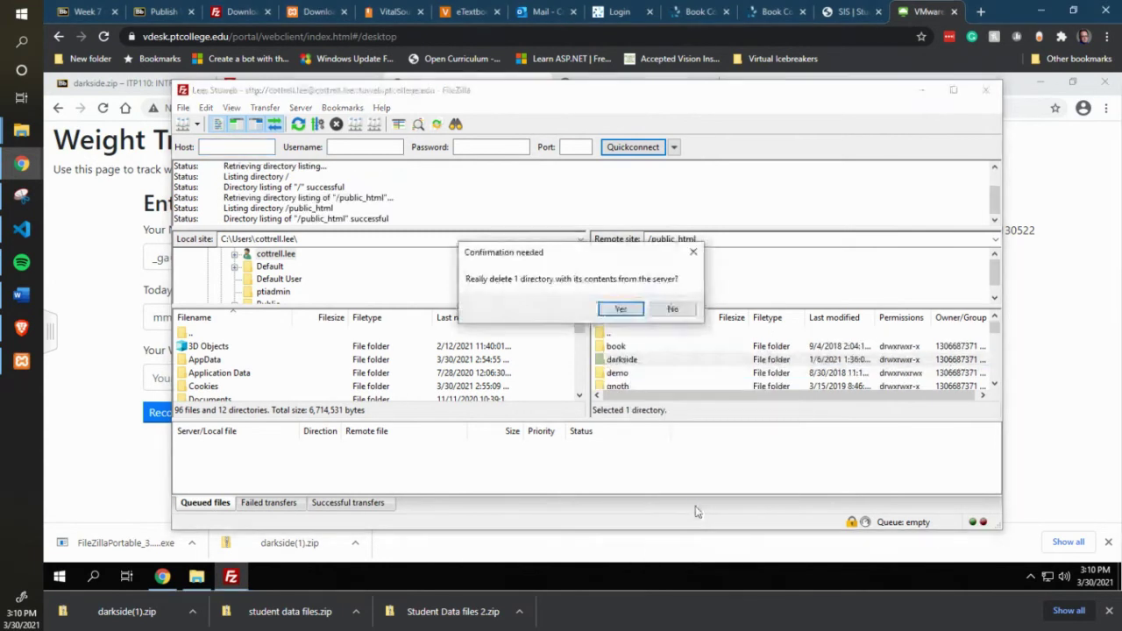
pyautogui.click(622, 309)
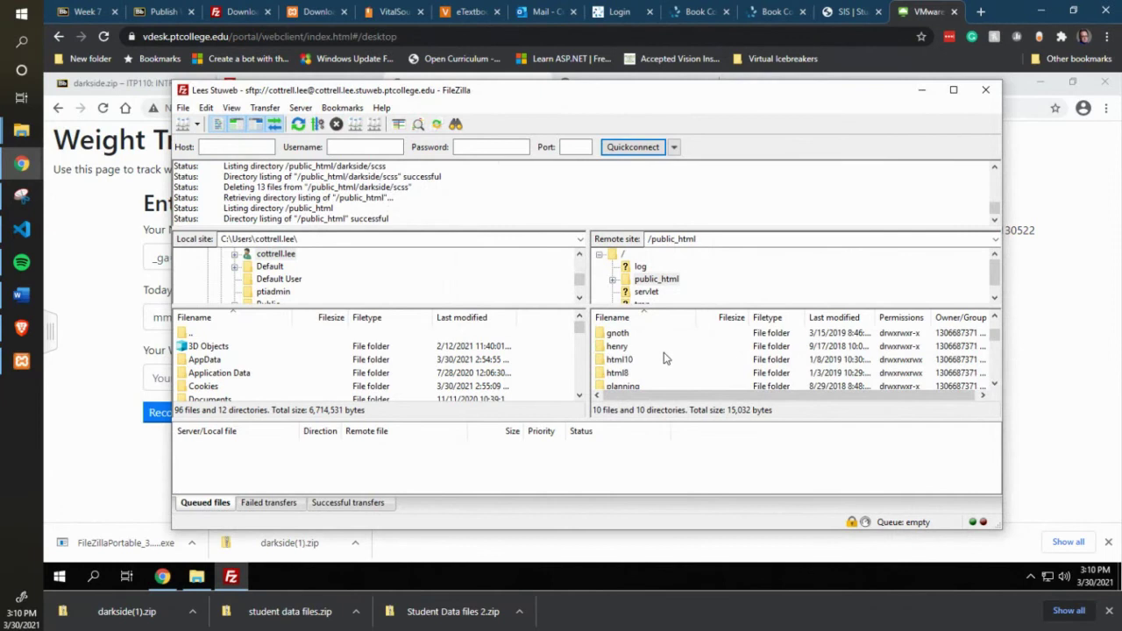
pyautogui.scroll(-2, 664, 361)
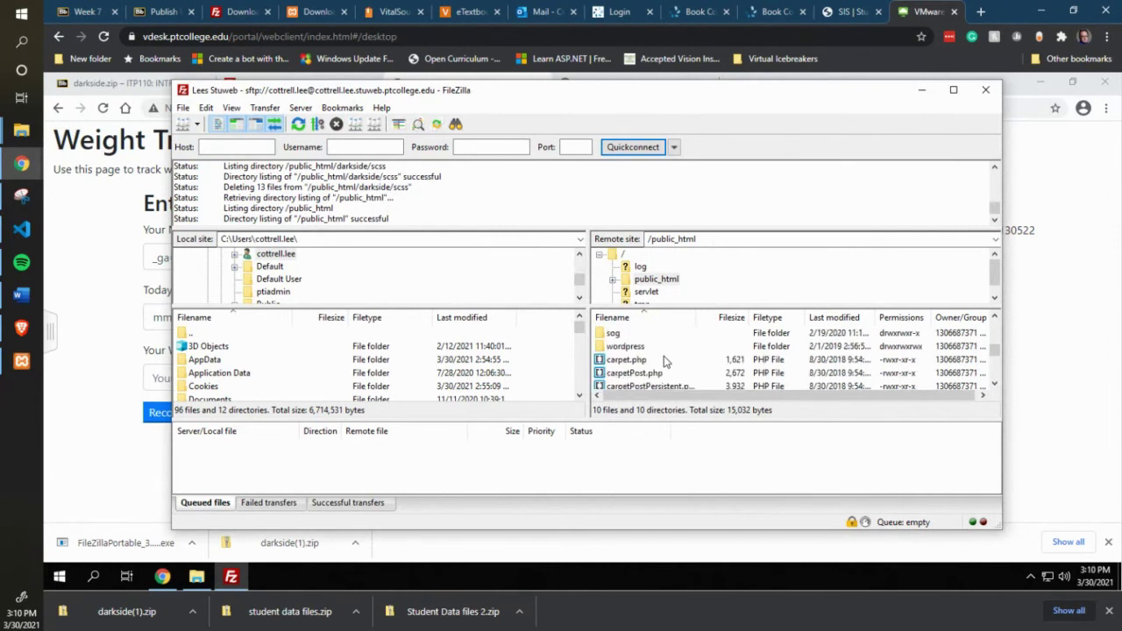
pyautogui.scroll(5, 664, 361)
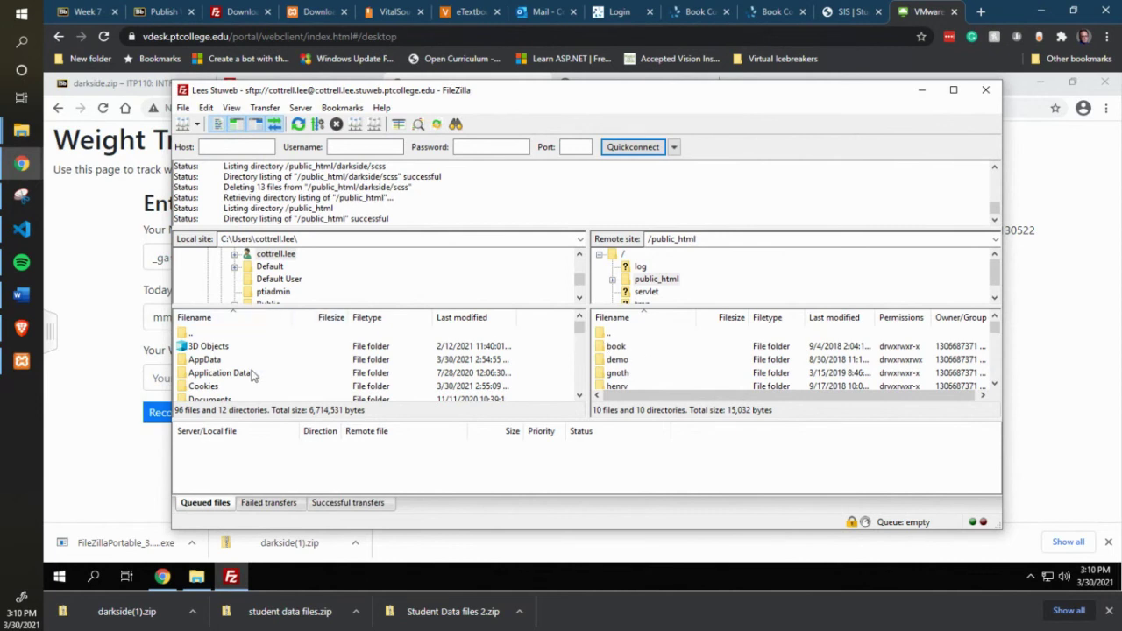
pyautogui.scroll(-1, 253, 368)
pyautogui.scroll(-1, 253, 361)
pyautogui.scroll(2, 252, 361)
pyautogui.scroll(-1, 252, 361)
pyautogui.scroll(-2, 253, 361)
pyautogui.scroll(3, 251, 363)
pyautogui.scroll(2, 291, 272)
pyautogui.scroll(-1, 291, 272)
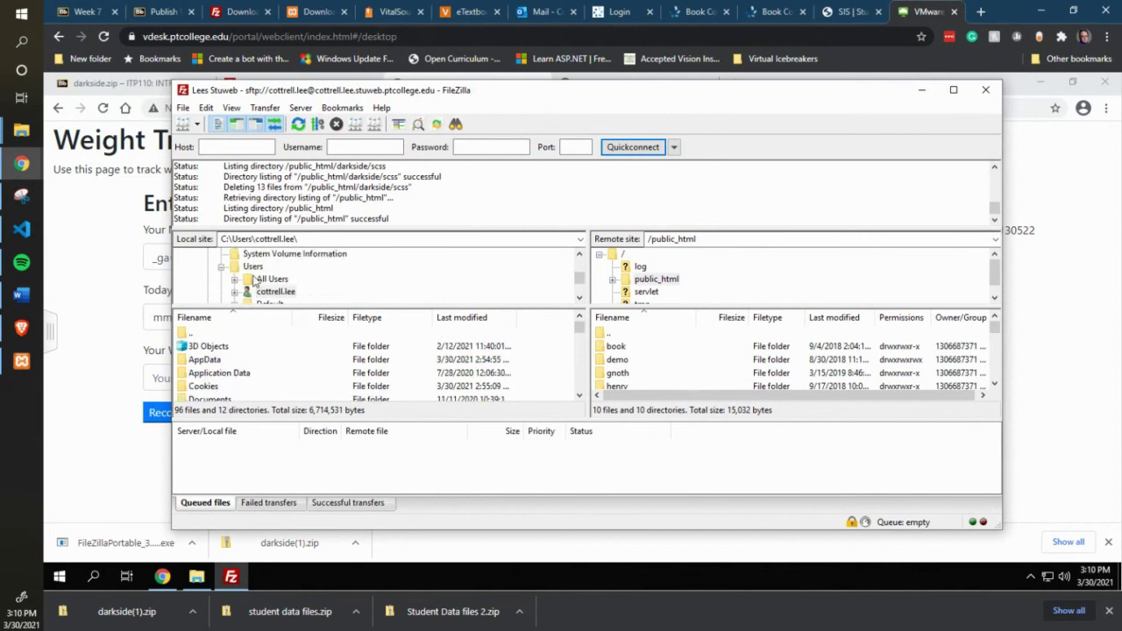
# Open Downloads on the U: drive beside FileZilla, peek into darkside, and show the server's root folders
pyautogui.click(196, 576)
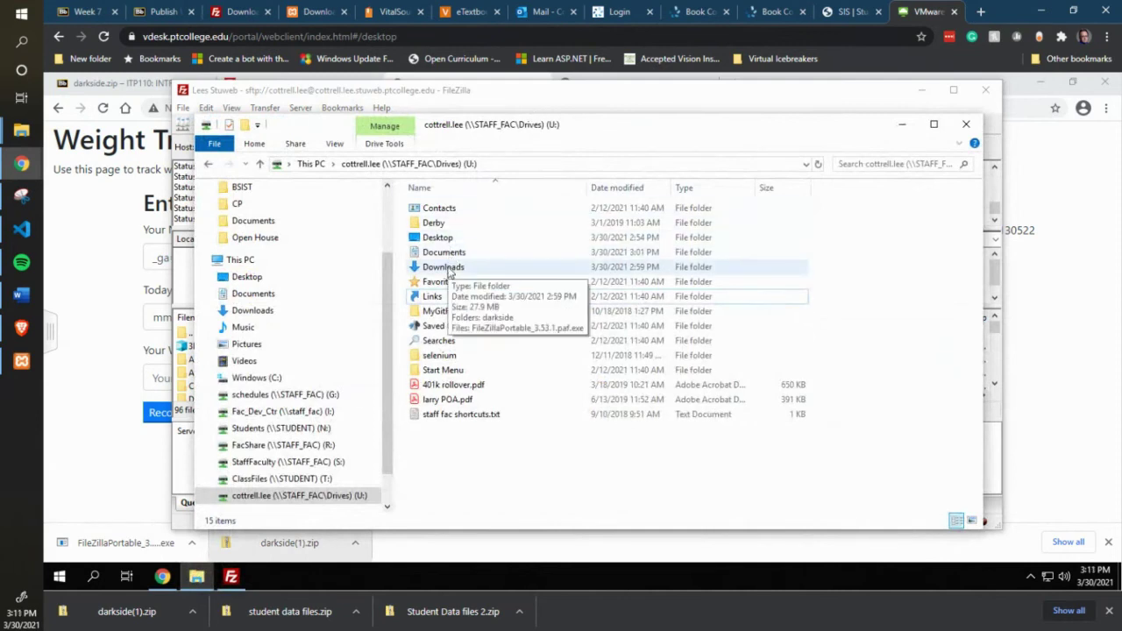
pyautogui.click(449, 271)
pyautogui.doubleClick(447, 272)
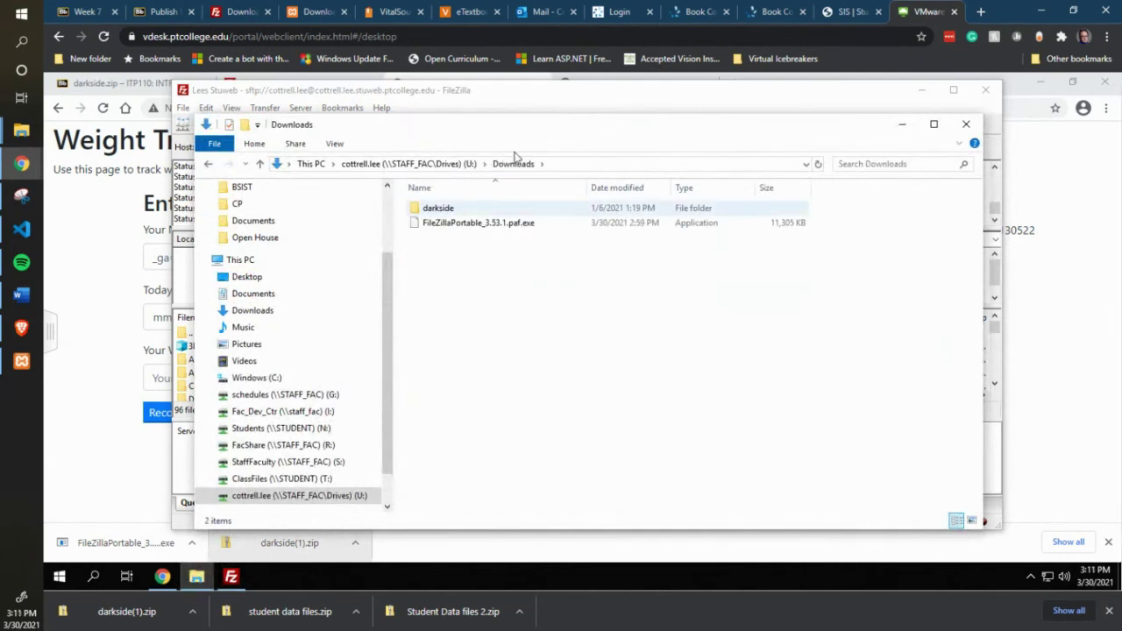
pyautogui.moveTo(538, 128); pyautogui.dragTo(438, 385)
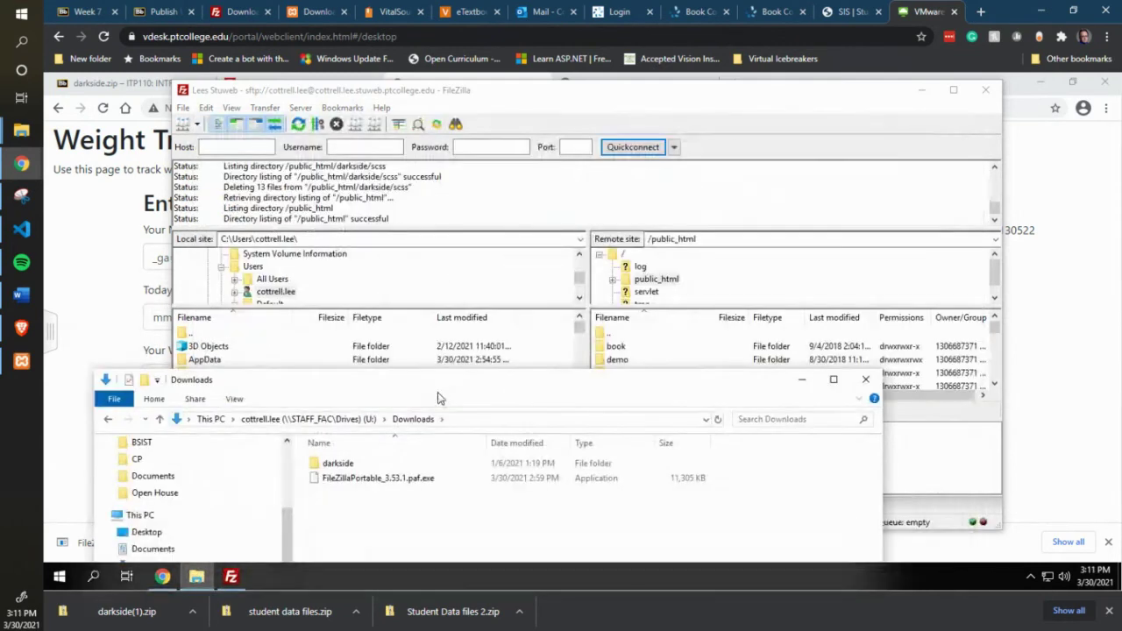
pyautogui.doubleClick(342, 464)
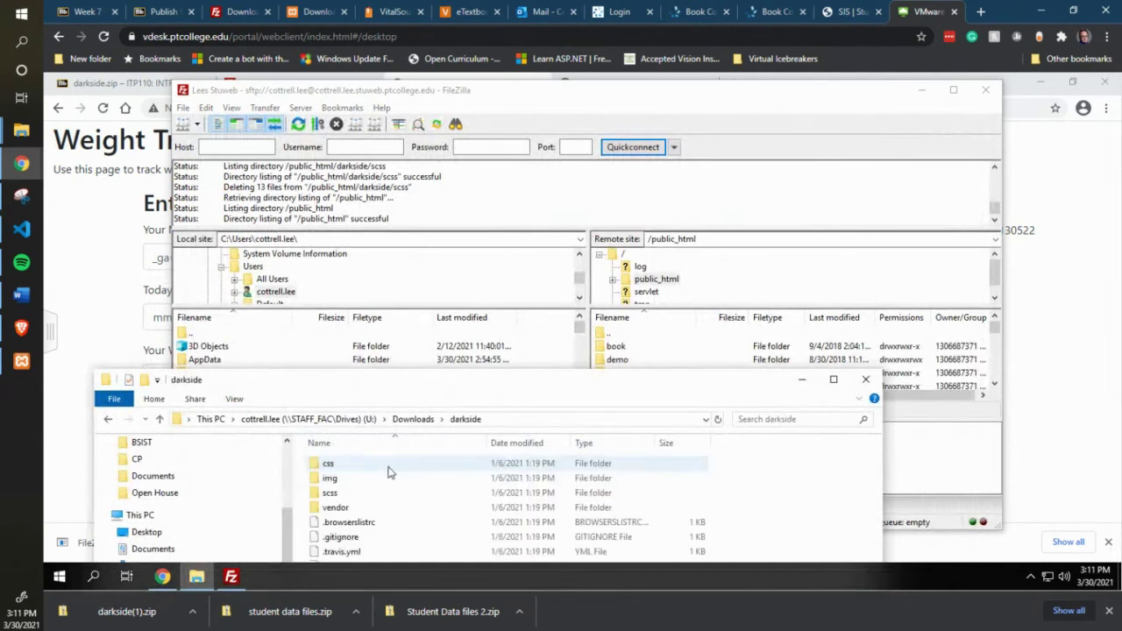
pyautogui.click(413, 419)
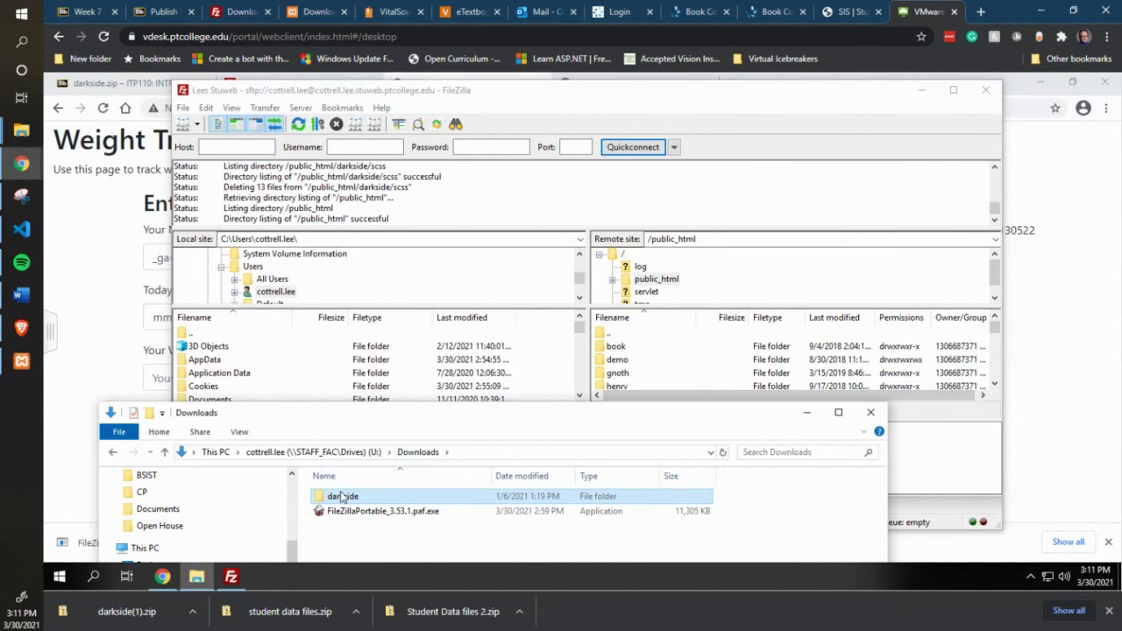
pyautogui.doubleClick(602, 334)
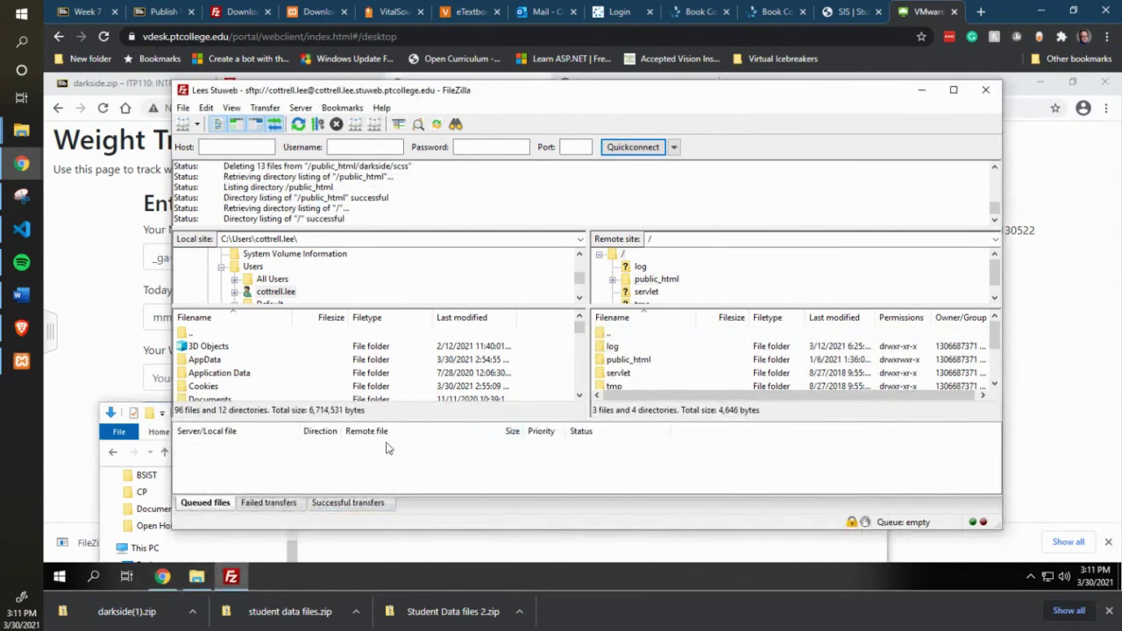
pyautogui.click(153, 446)
# Drag the darkside folder into the server's public_html and let all 70 transfers complete
pyautogui.moveTo(339, 498); pyautogui.dragTo(650, 356)
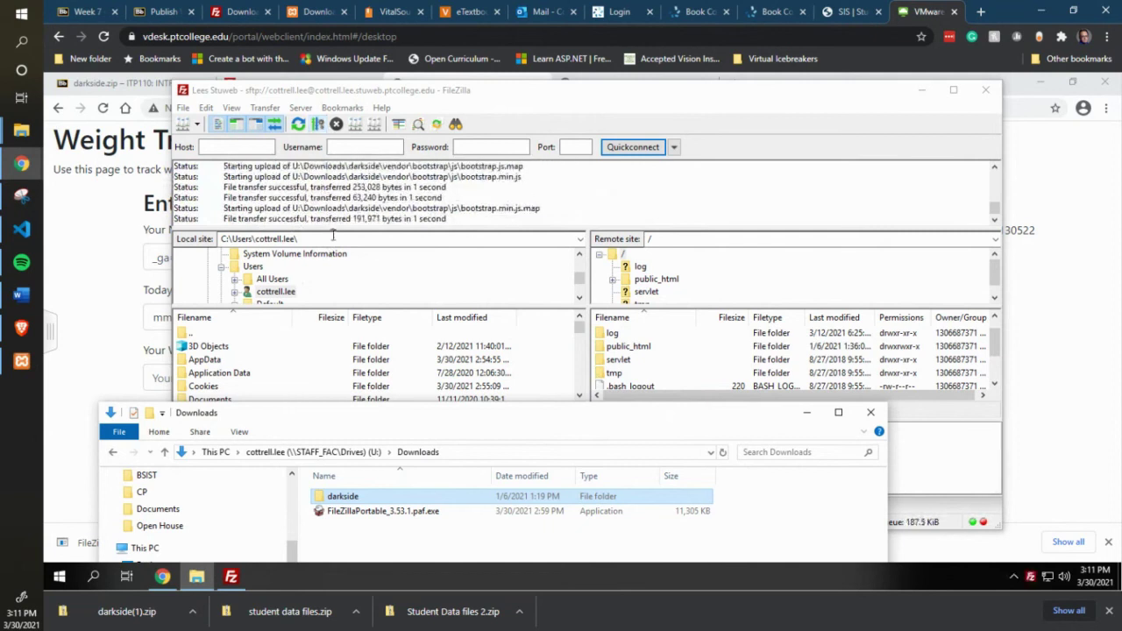
pyautogui.moveTo(530, 429); pyautogui.dragTo(562, 532)
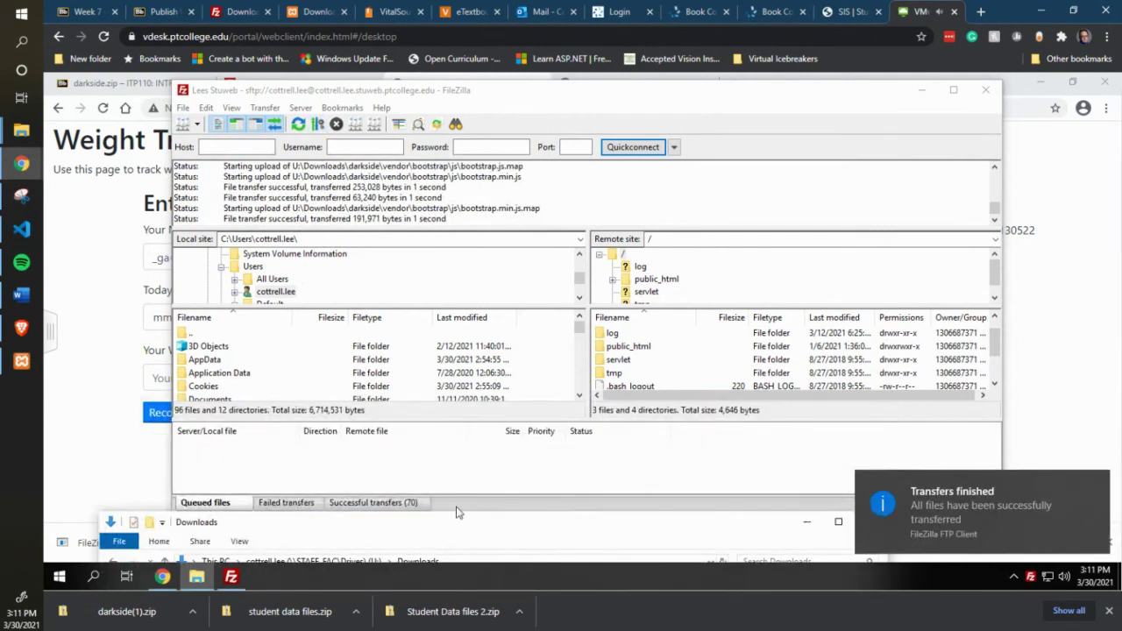
pyautogui.moveTo(403, 524); pyautogui.dragTo(405, 367)
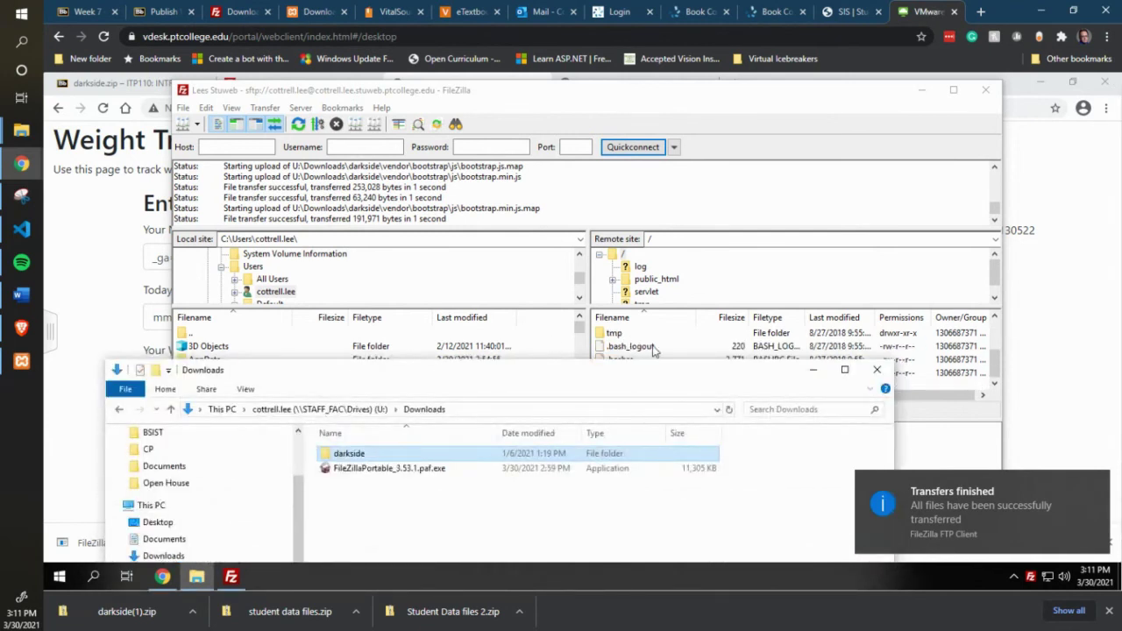
pyautogui.scroll(1, 660, 353)
pyautogui.scroll(-1, 660, 353)
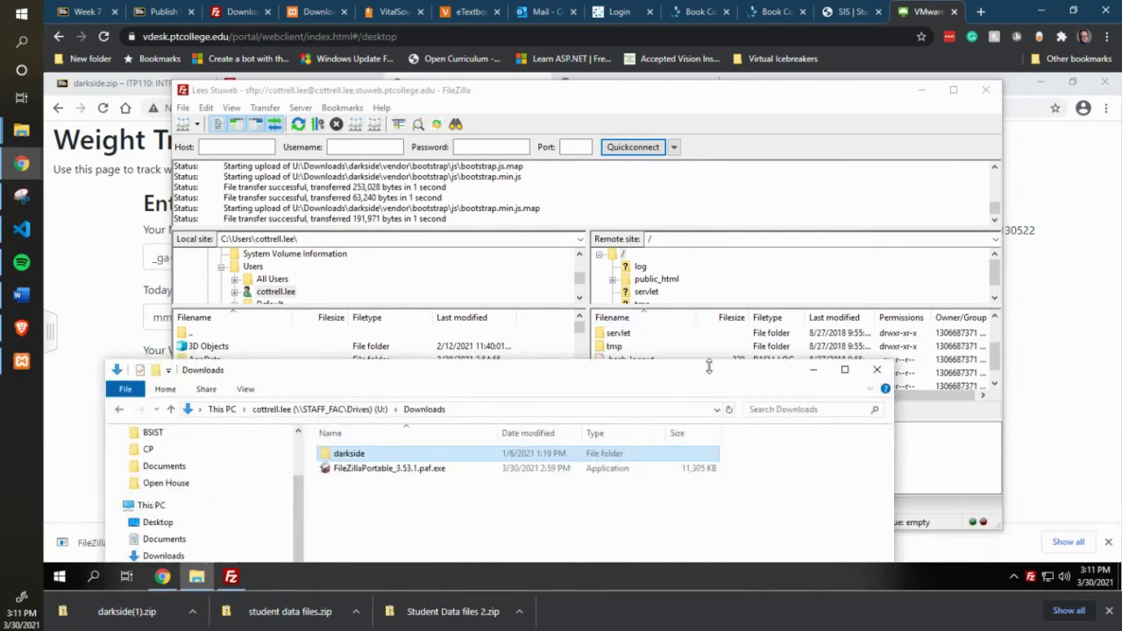
pyautogui.moveTo(709, 366); pyautogui.dragTo(709, 396)
pyautogui.click(997, 342)
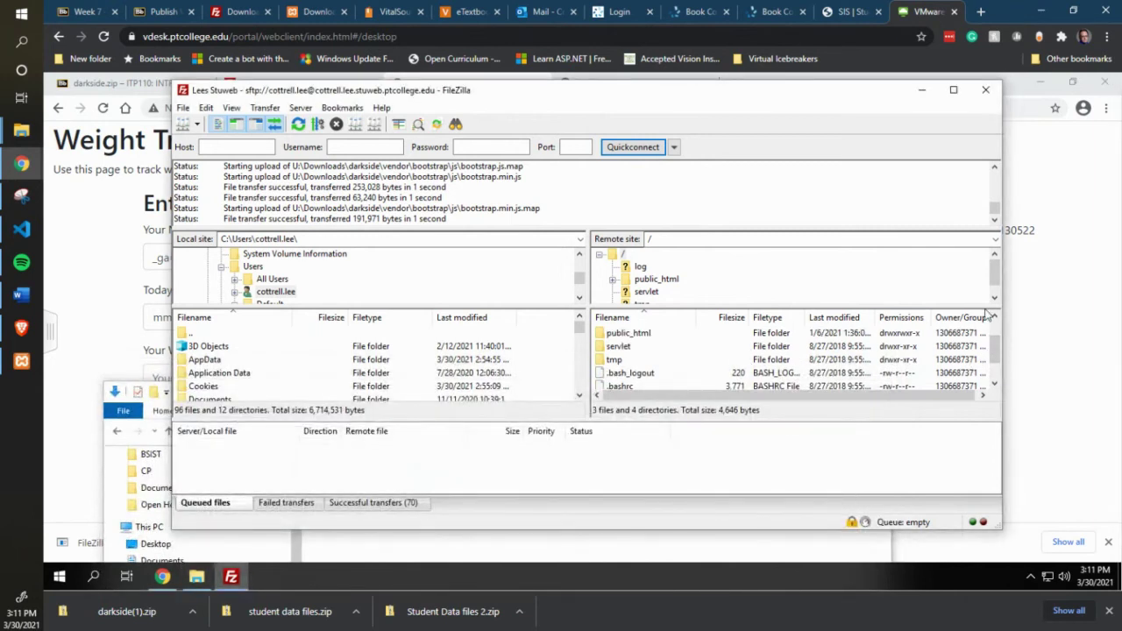
pyautogui.click(995, 319)
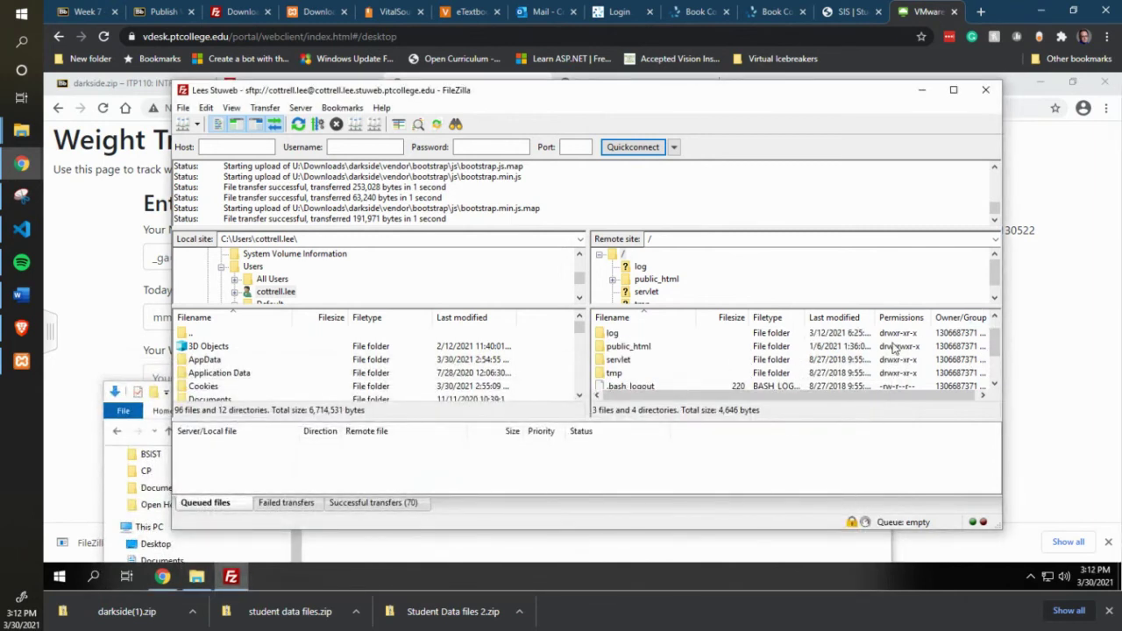
# Open public_html on the server to confirm the newly uploaded darkside folder is listed
pyautogui.doubleClick(633, 349)
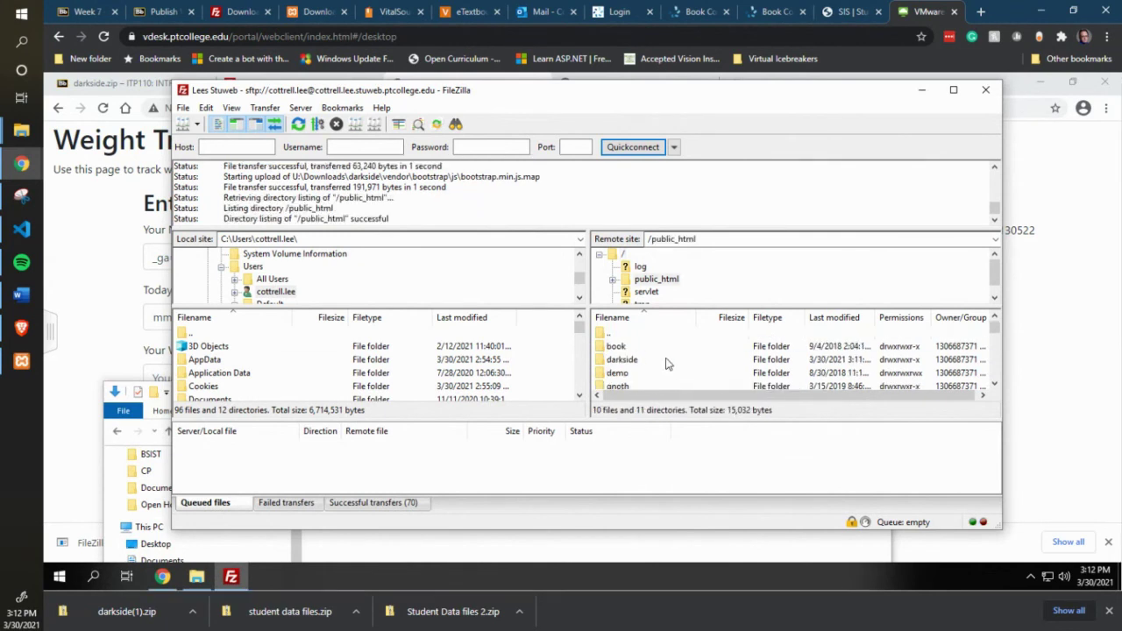
pyautogui.click(638, 362)
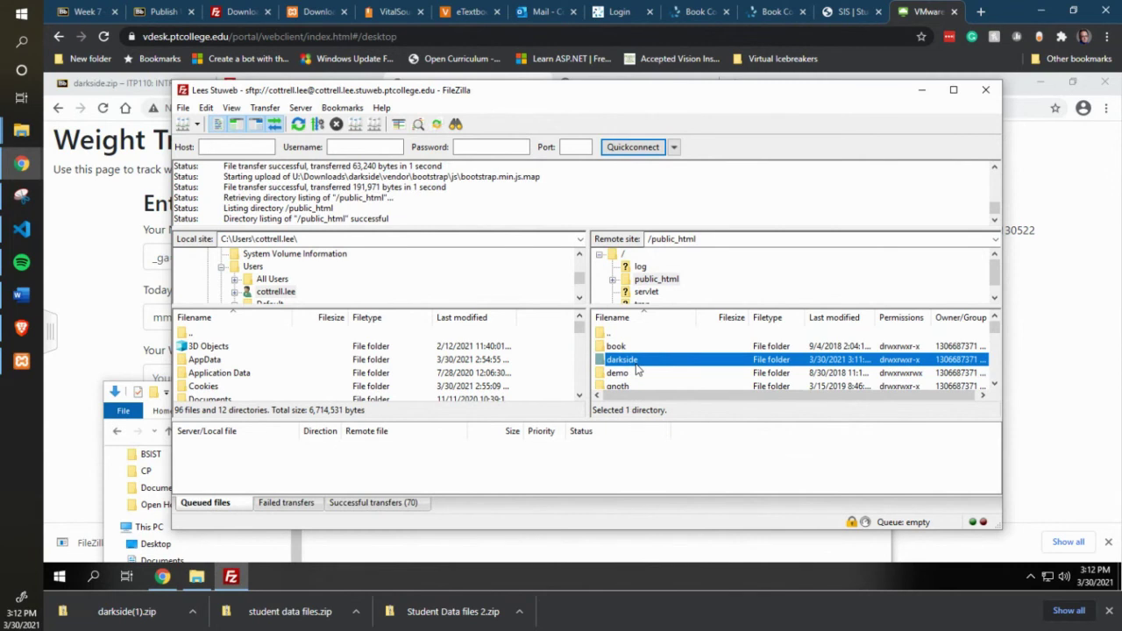
pyautogui.click(424, 36)
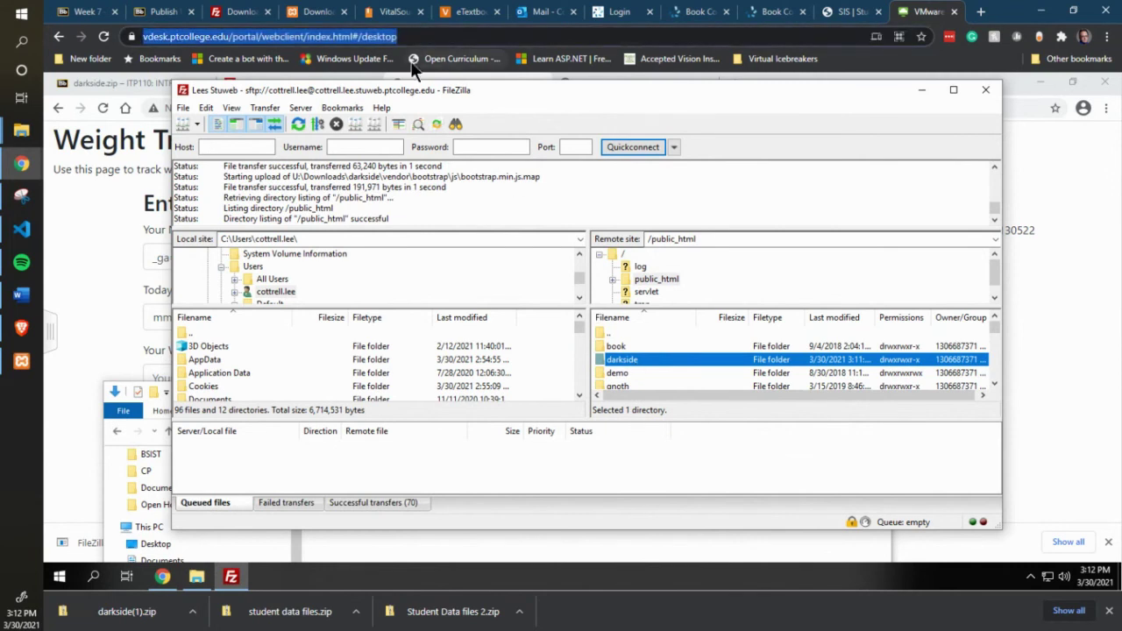
pyautogui.moveTo(426, 84); pyautogui.dragTo(431, 121)
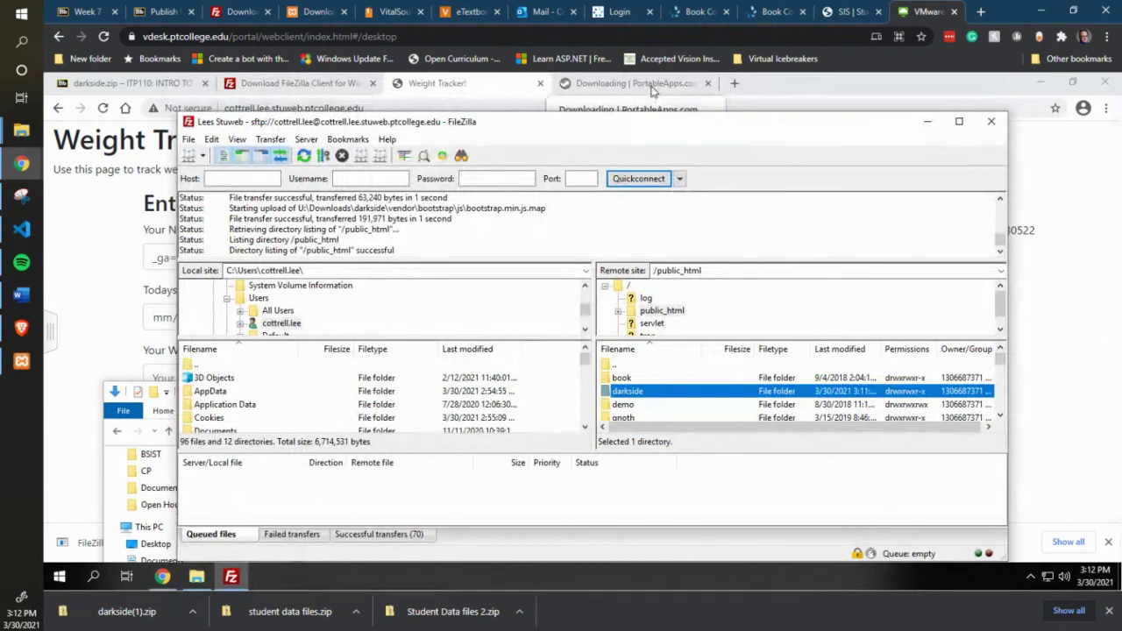
# Load the student's stuweb address plus /darkside in Chrome to view the Galactic Empire recruitment page
pyautogui.click(652, 93)
pyautogui.click(688, 108)
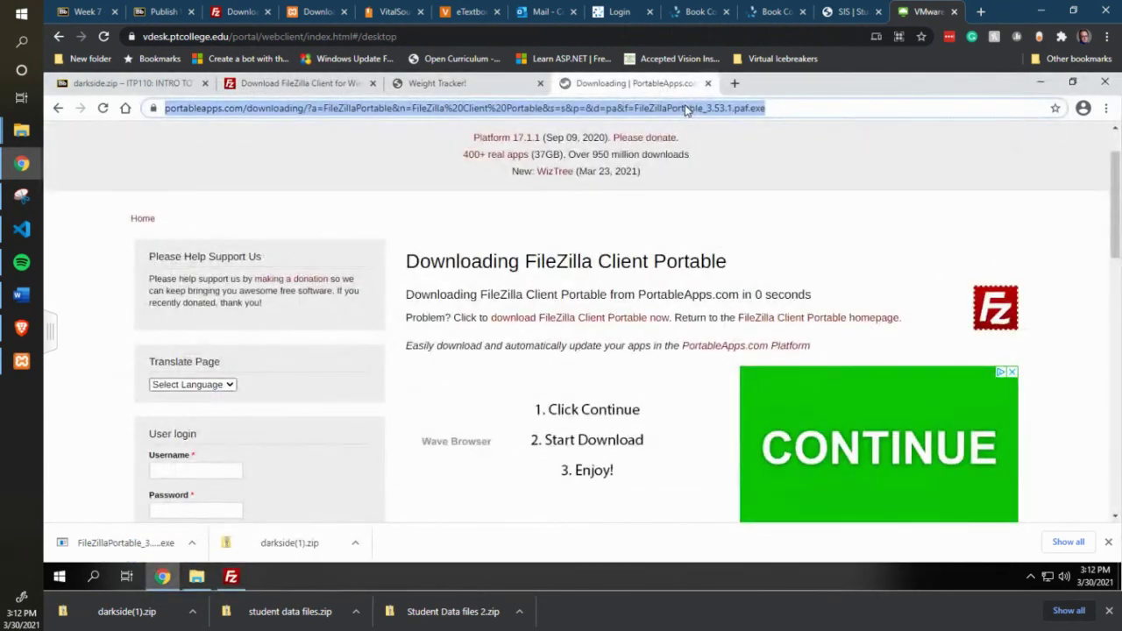
pyautogui.write('cottrell')
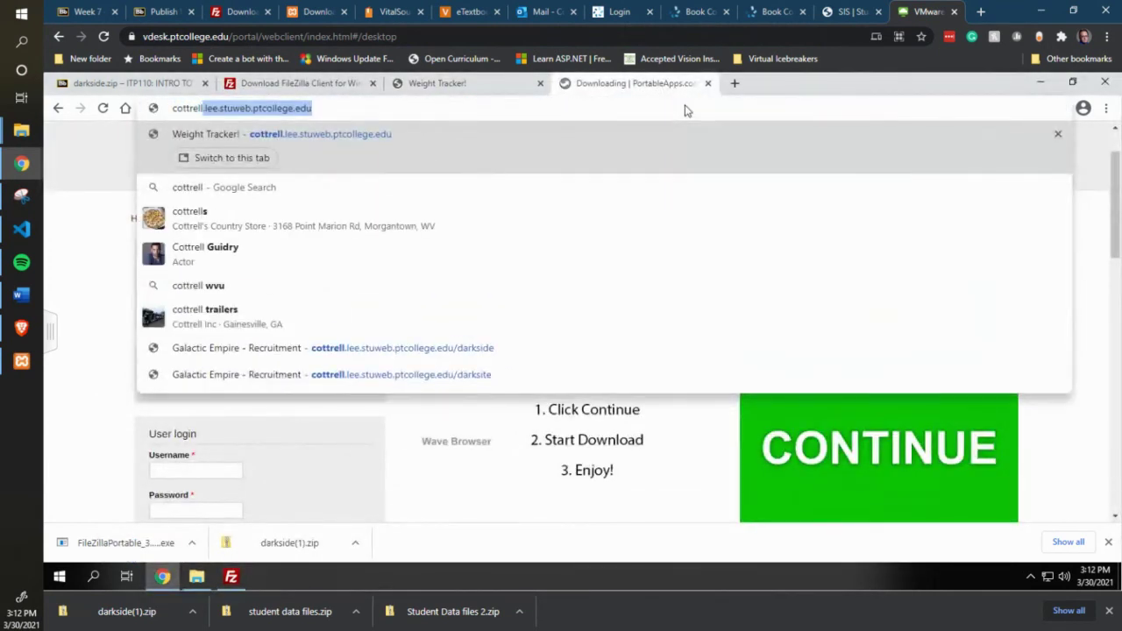
pyautogui.press('Right')
pyautogui.write('/dark')
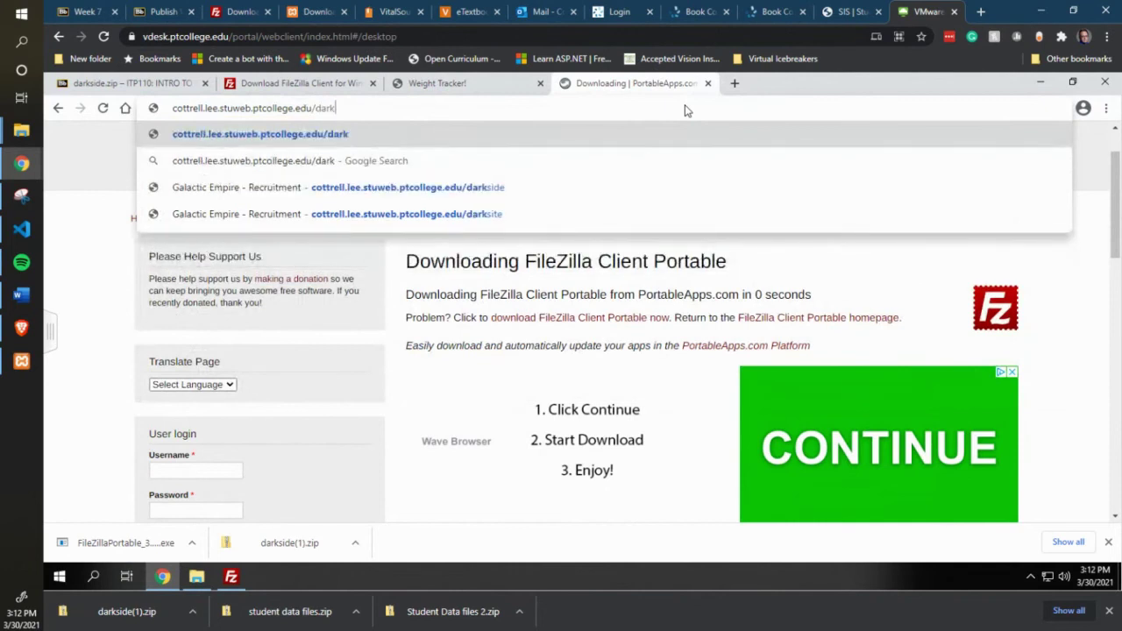
pyautogui.write('side')
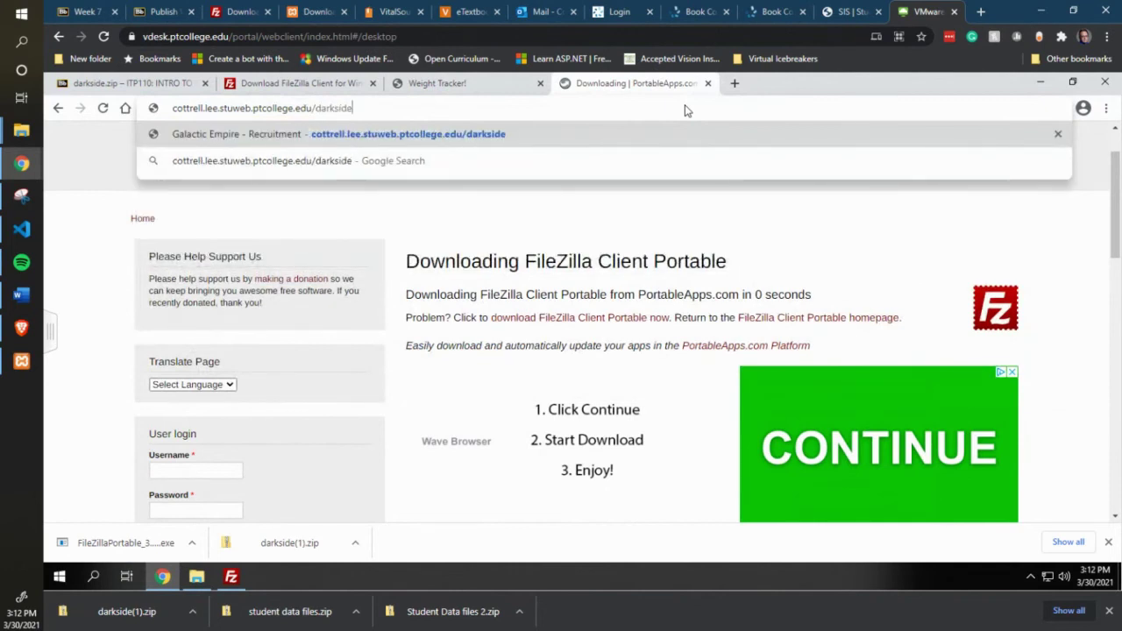
pyautogui.press('Return')
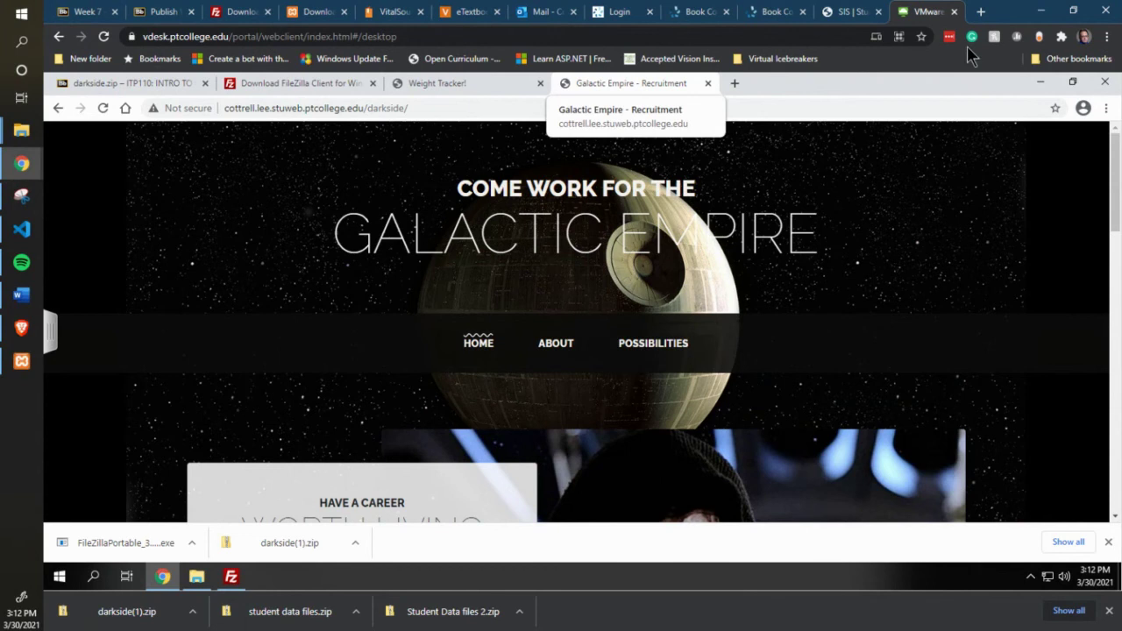
pyautogui.click(249, 108)
pyautogui.hotkey('shift', 'End')
pyautogui.hotkey('ctrl', 'a')
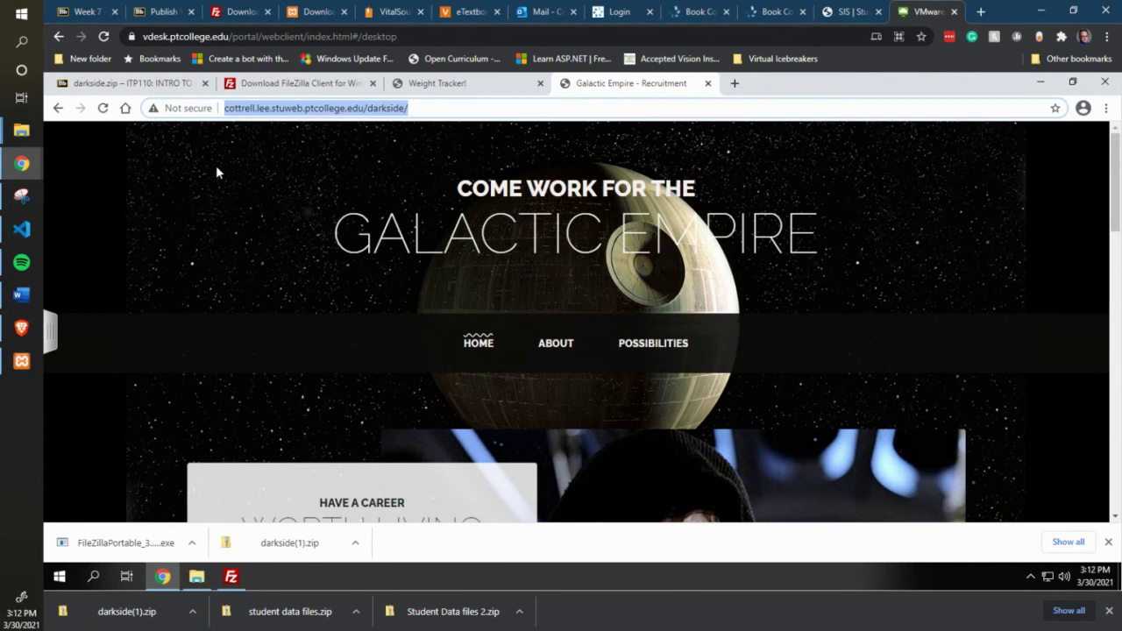
# Launch the local FileZilla app and dismiss its update check notice
pyautogui.click(23, 14)
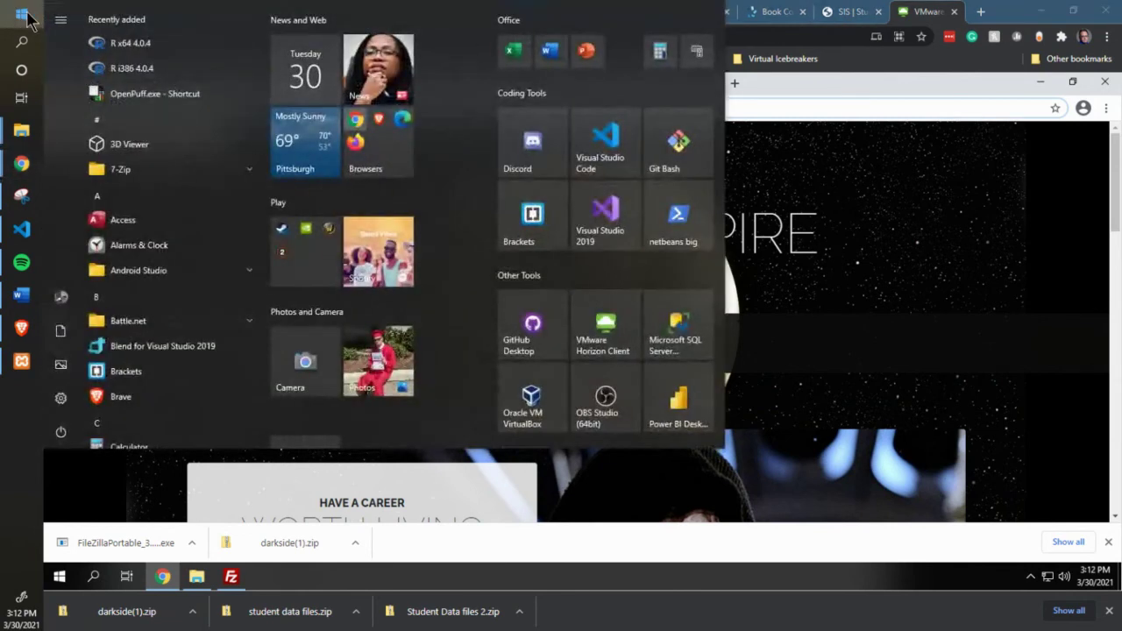
pyautogui.write('file')
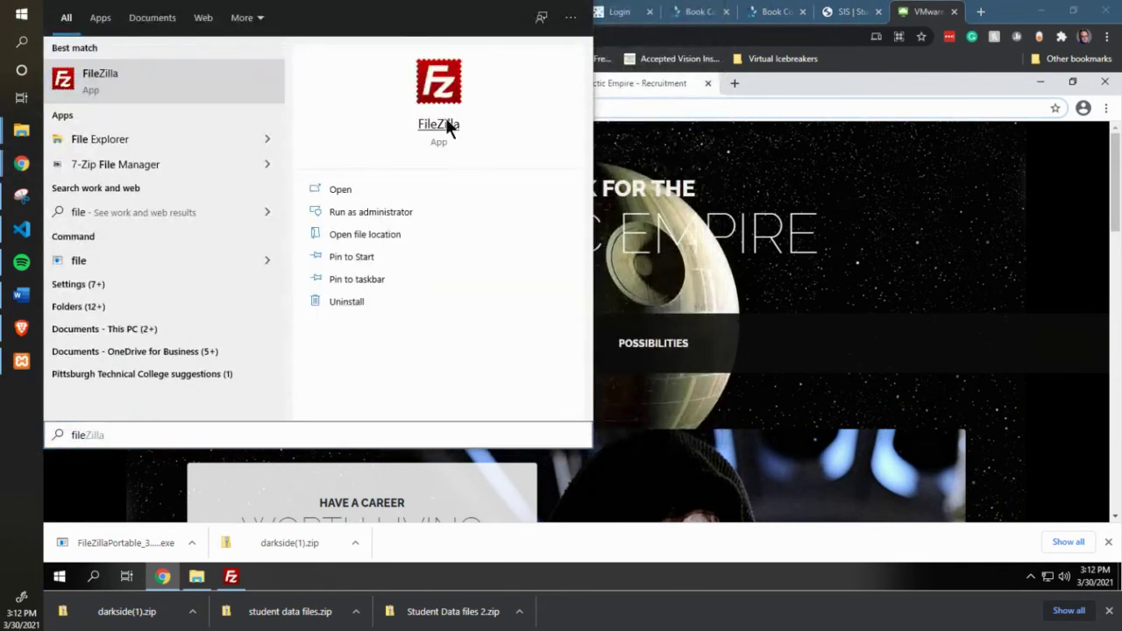
pyautogui.click(446, 117)
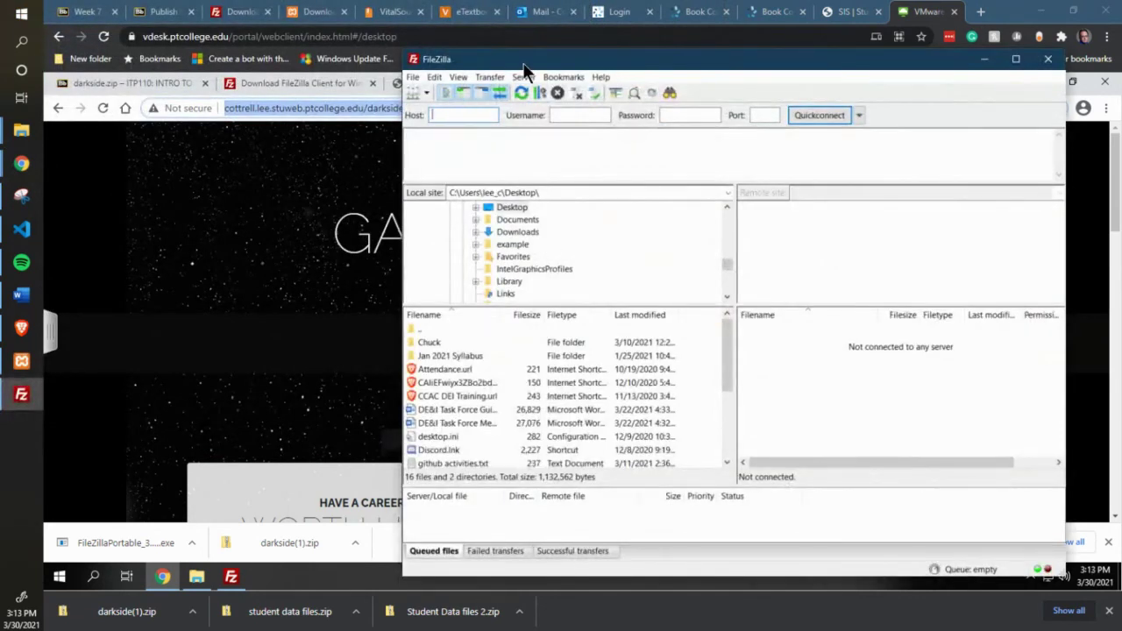
pyautogui.click(1052, 10)
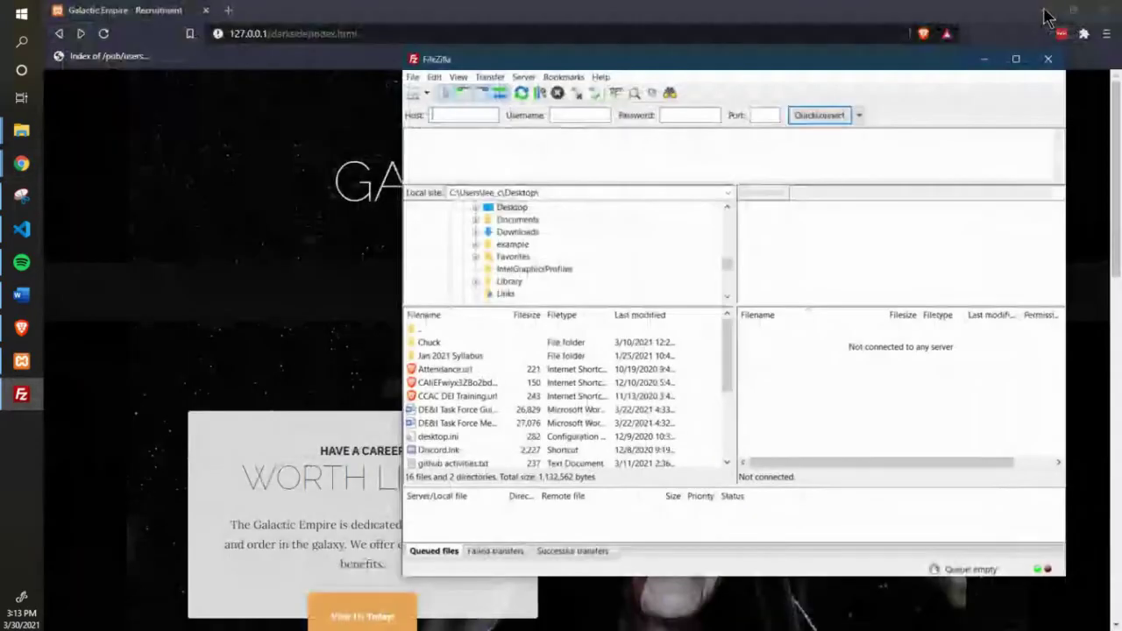
pyautogui.click(1045, 12)
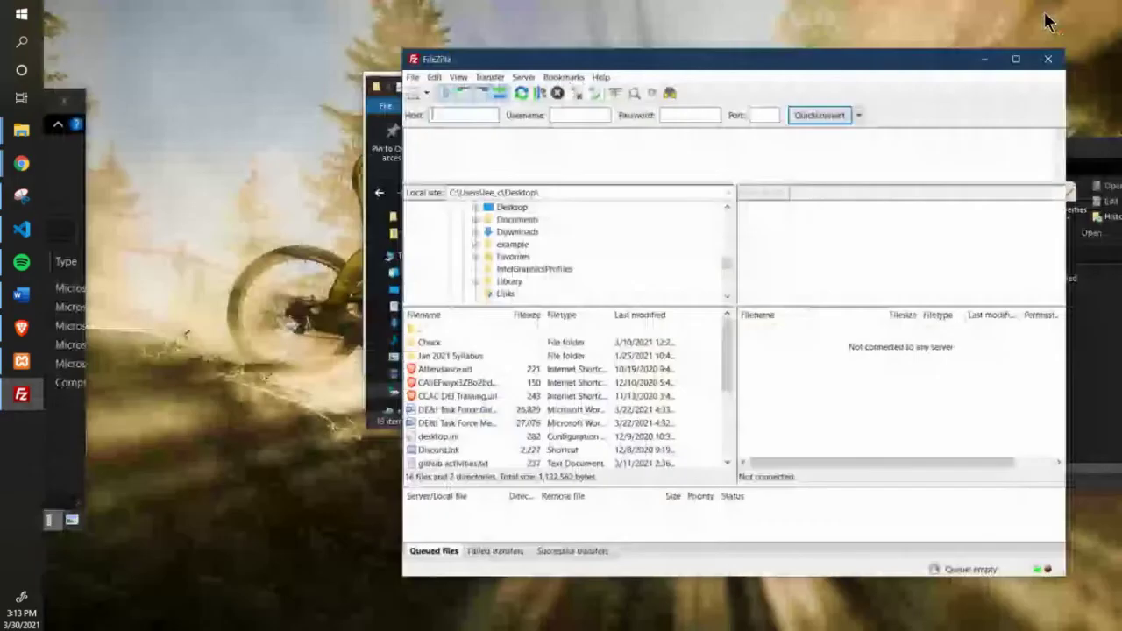
pyautogui.click(963, 513)
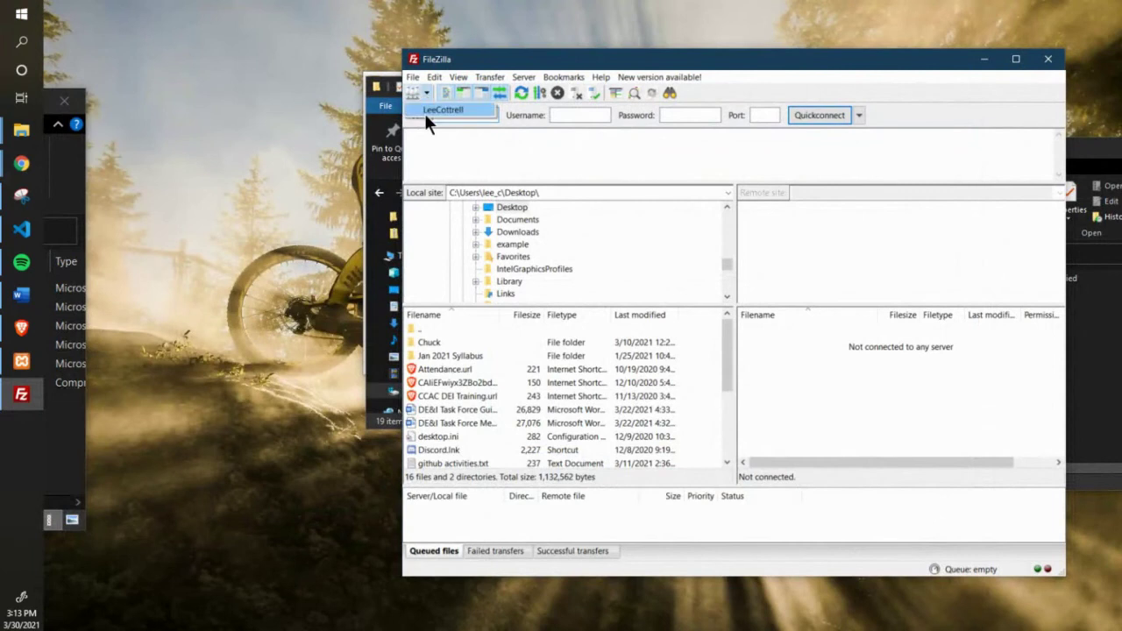
# Connect FileZilla to the saved personal hosting site and list its root folder
pyautogui.click(415, 93)
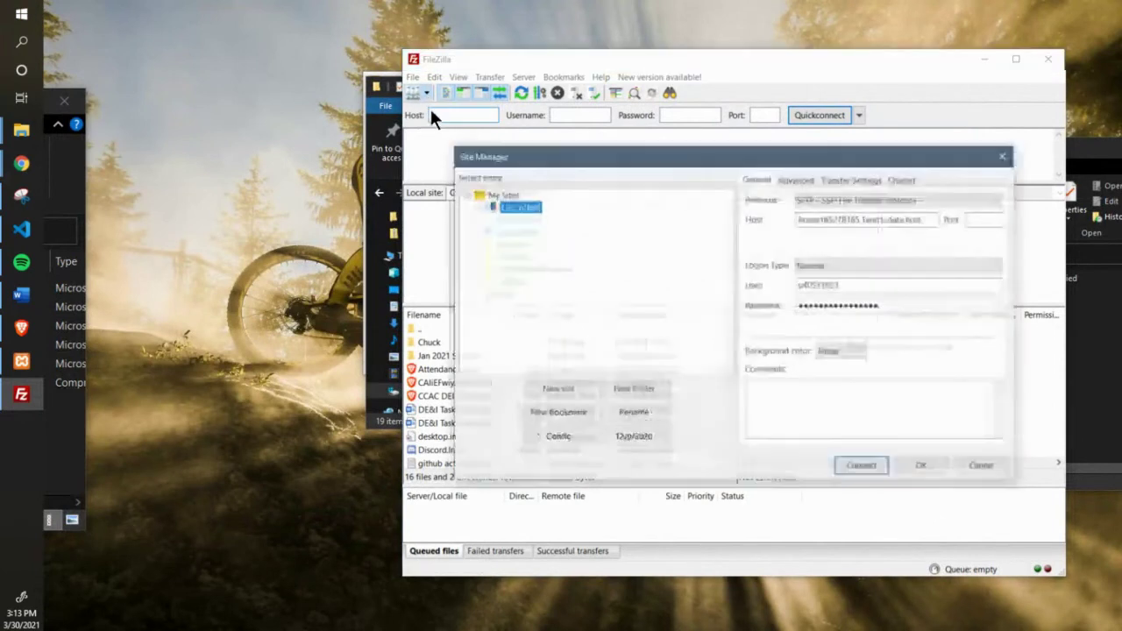
pyautogui.click(868, 470)
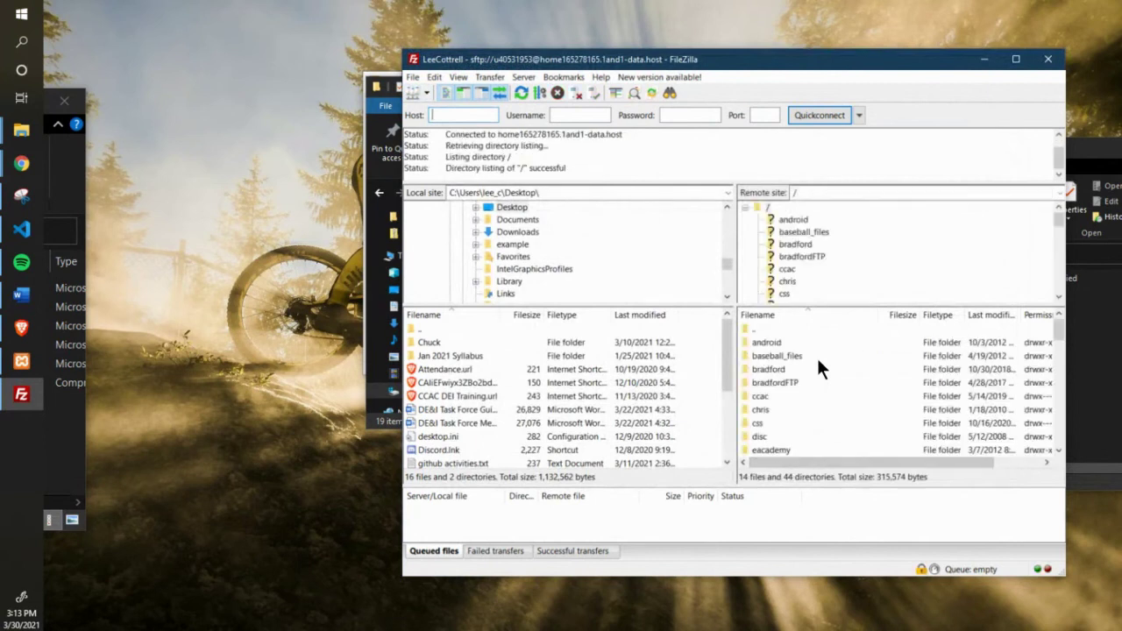
pyautogui.moveTo(767, 62); pyautogui.dragTo(628, 49)
pyautogui.scroll(-15, 705, 369)
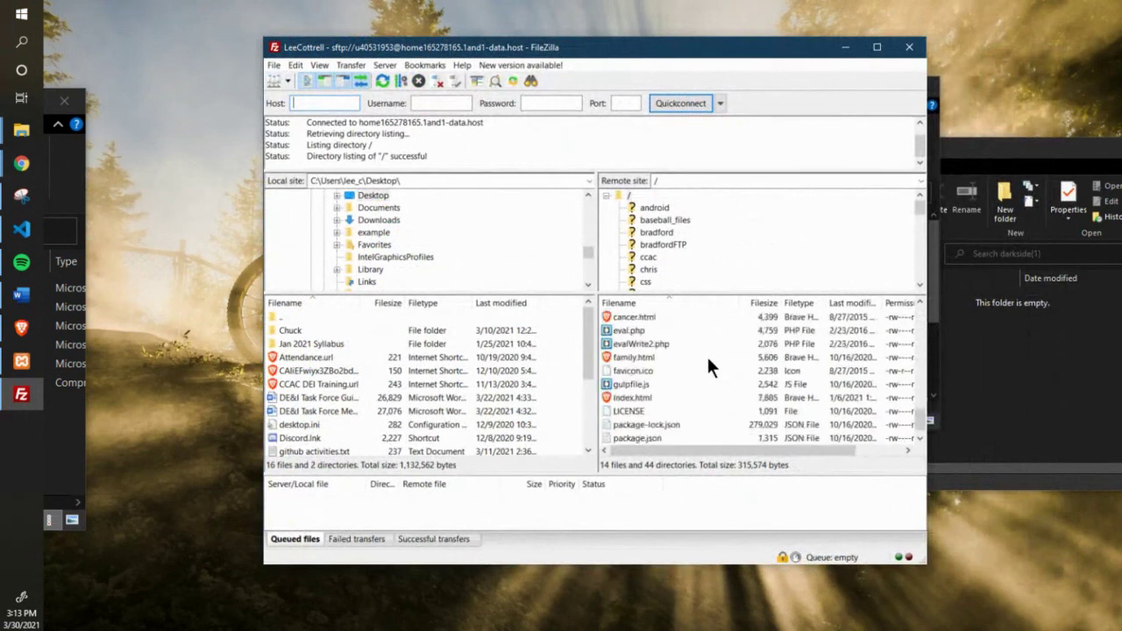
pyautogui.moveTo(26, 166)
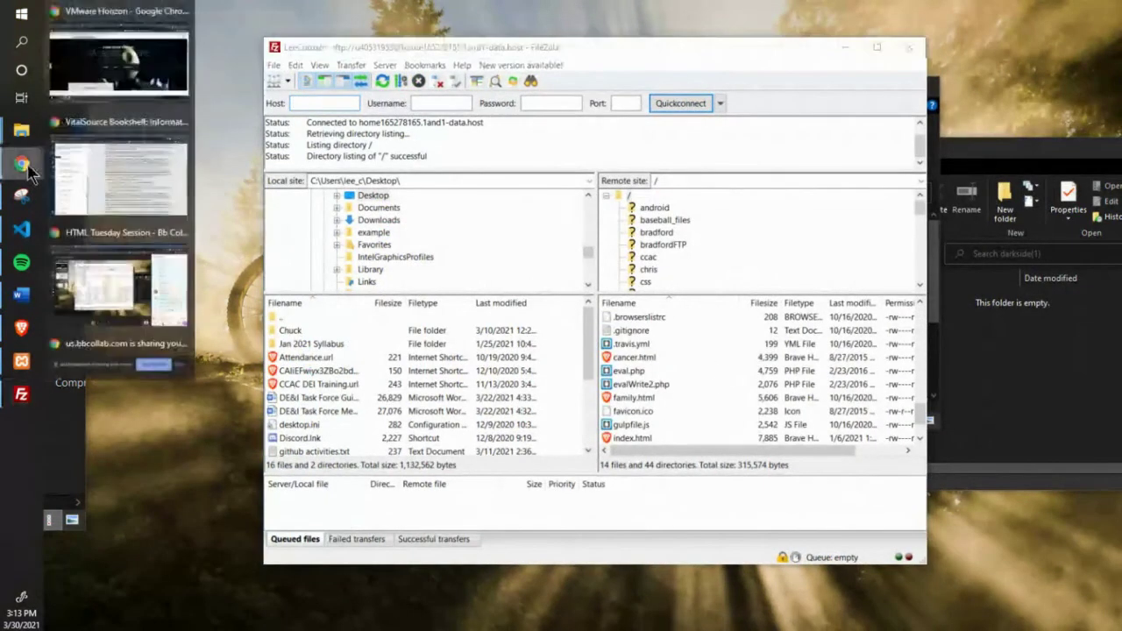
pyautogui.click(119, 65)
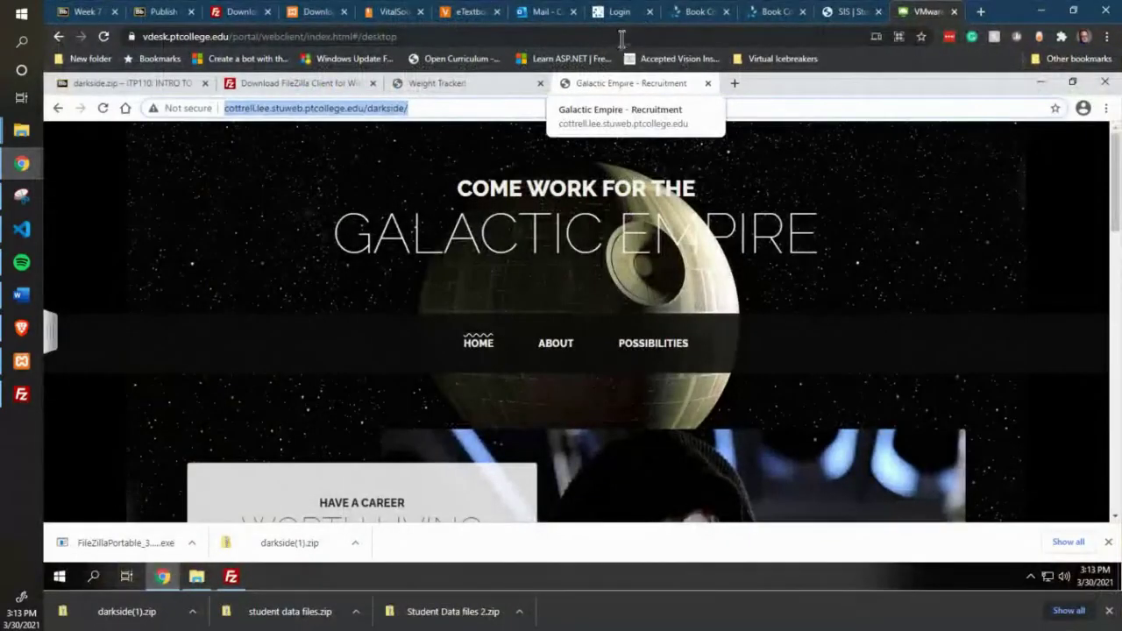
# Load the personal family website in a spare tab and check its welcome subtitle
pyautogui.click(835, 12)
pyautogui.write('leecottrell.com')
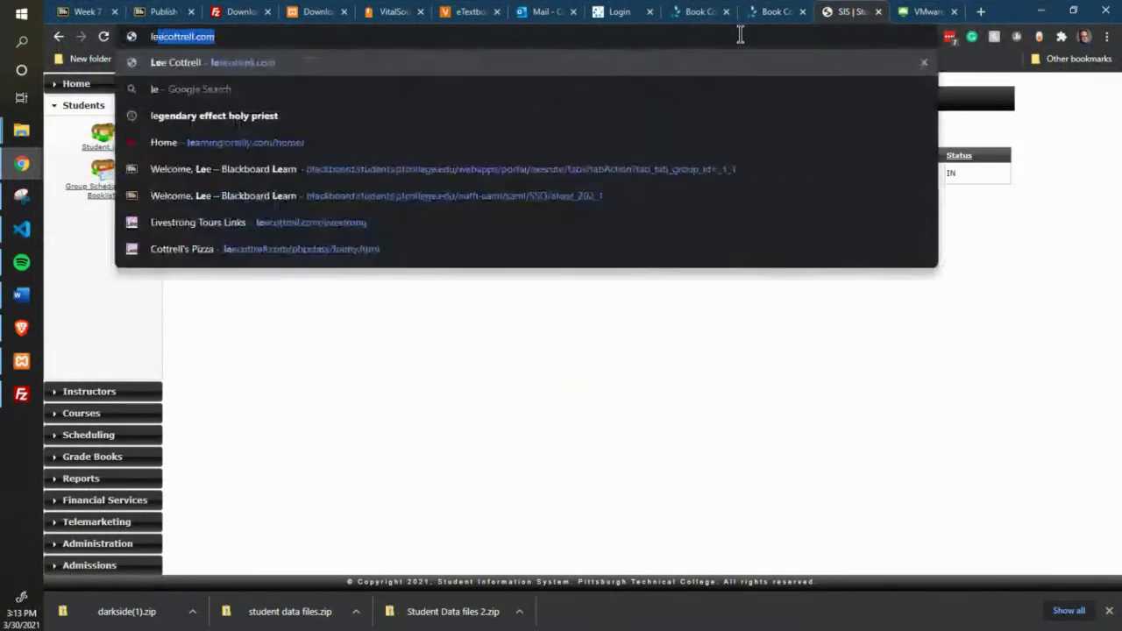
pyautogui.press('Return')
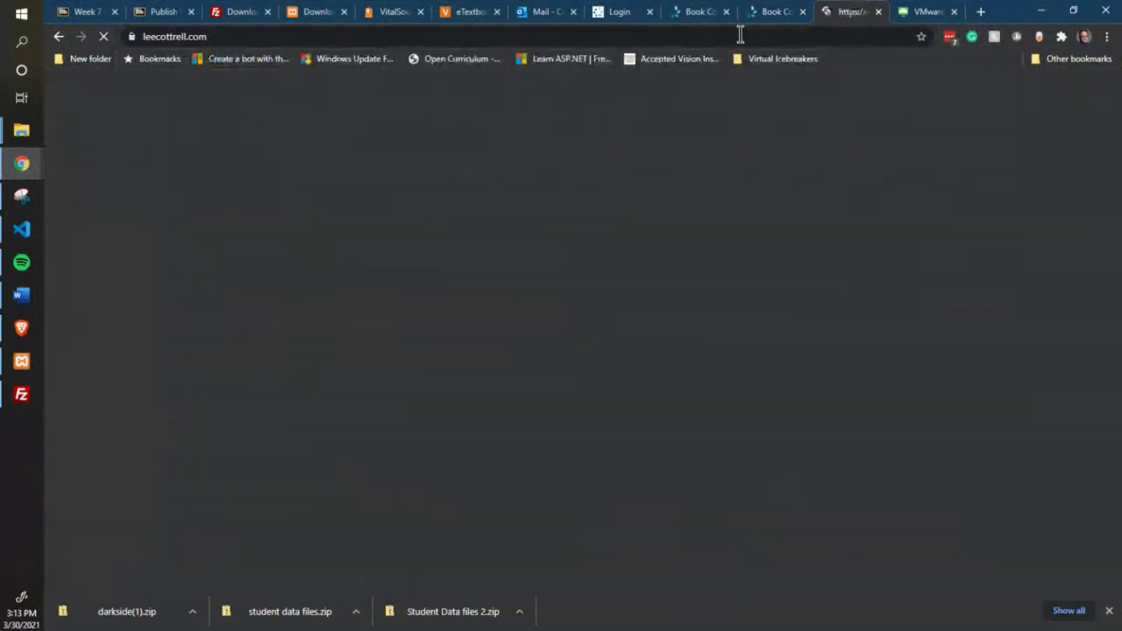
pyautogui.scroll(-1, 841, 294)
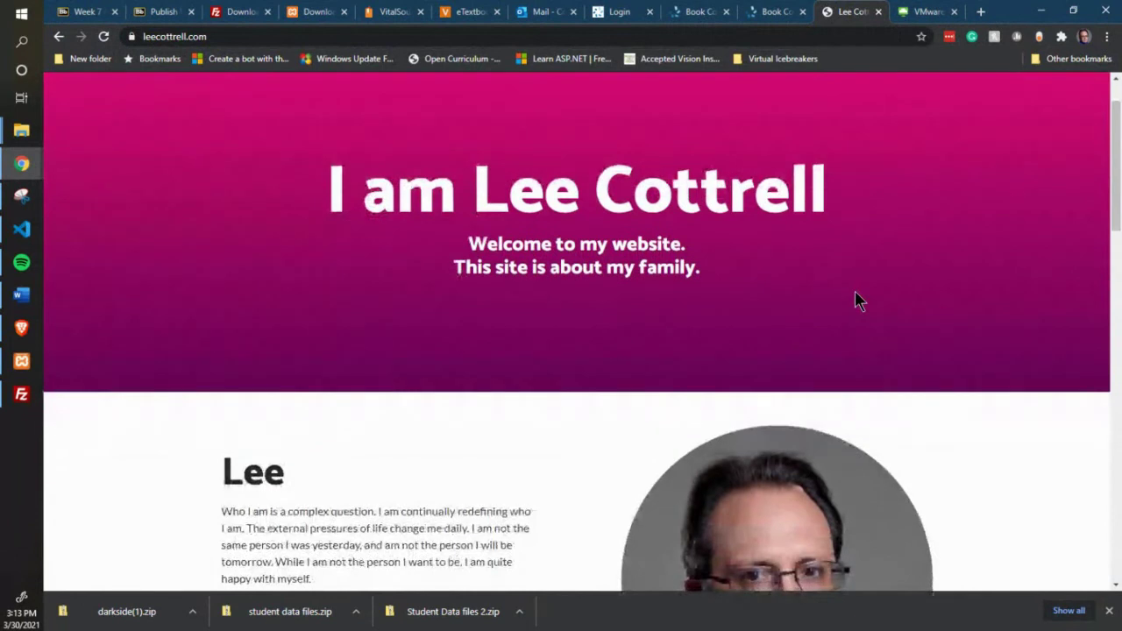
pyautogui.scroll(-5, 855, 303)
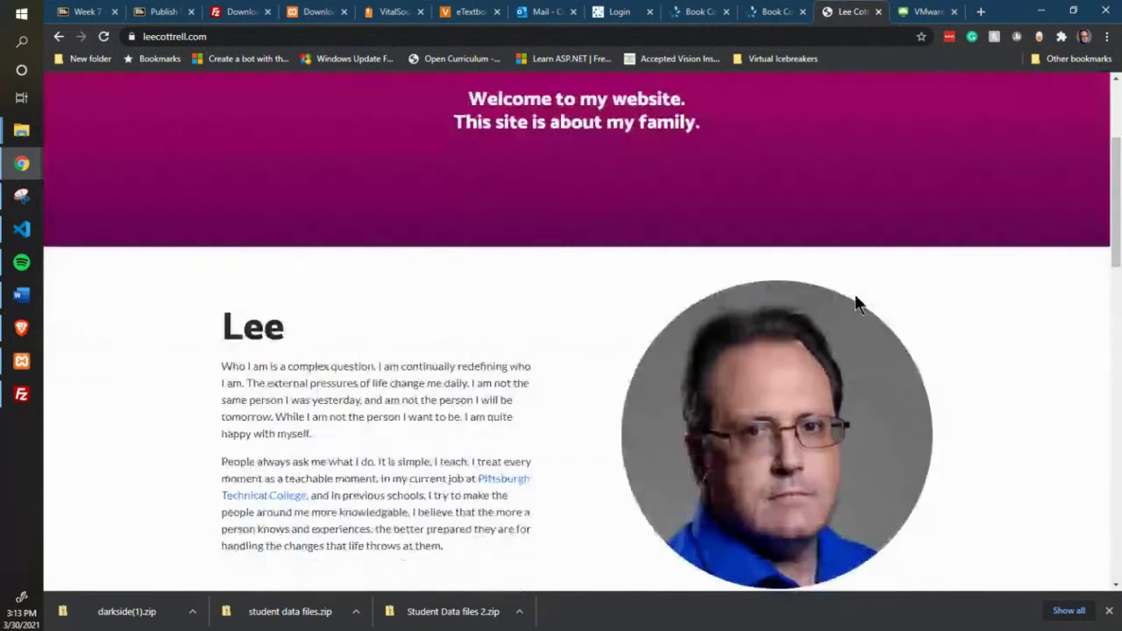
pyautogui.scroll(6, 851, 320)
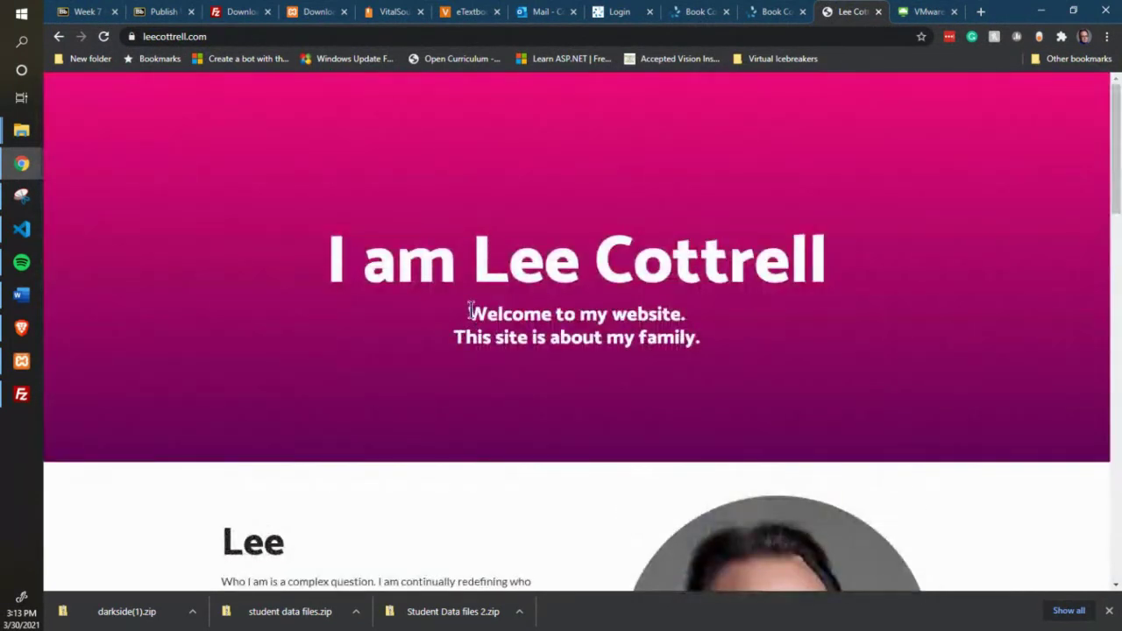
pyautogui.moveTo(470, 314); pyautogui.dragTo(675, 300)
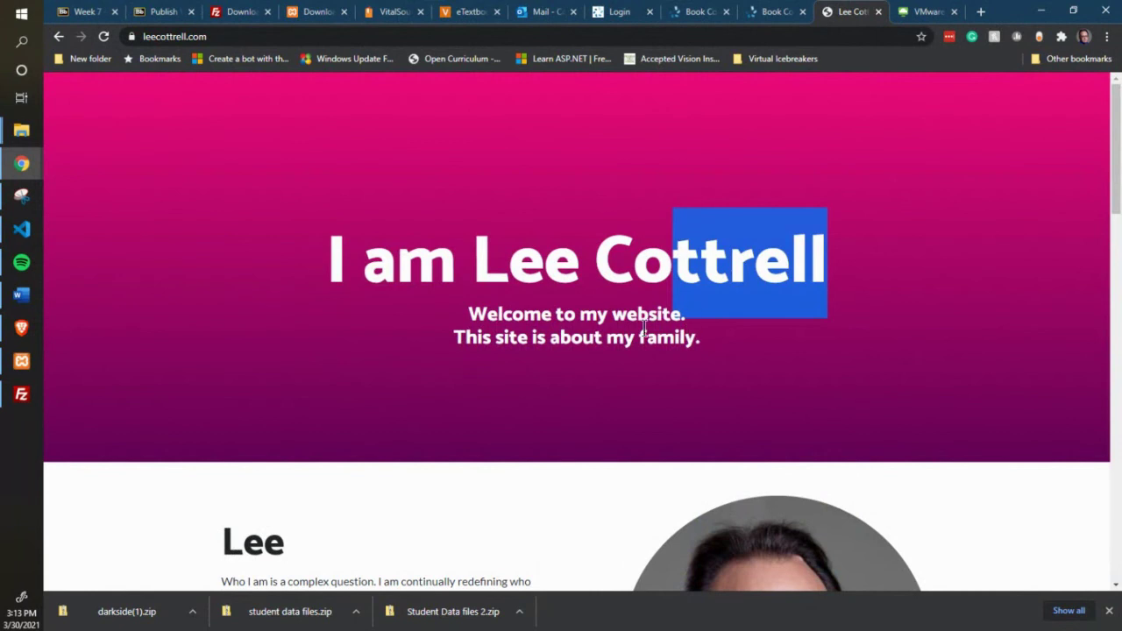
pyautogui.click(610, 315)
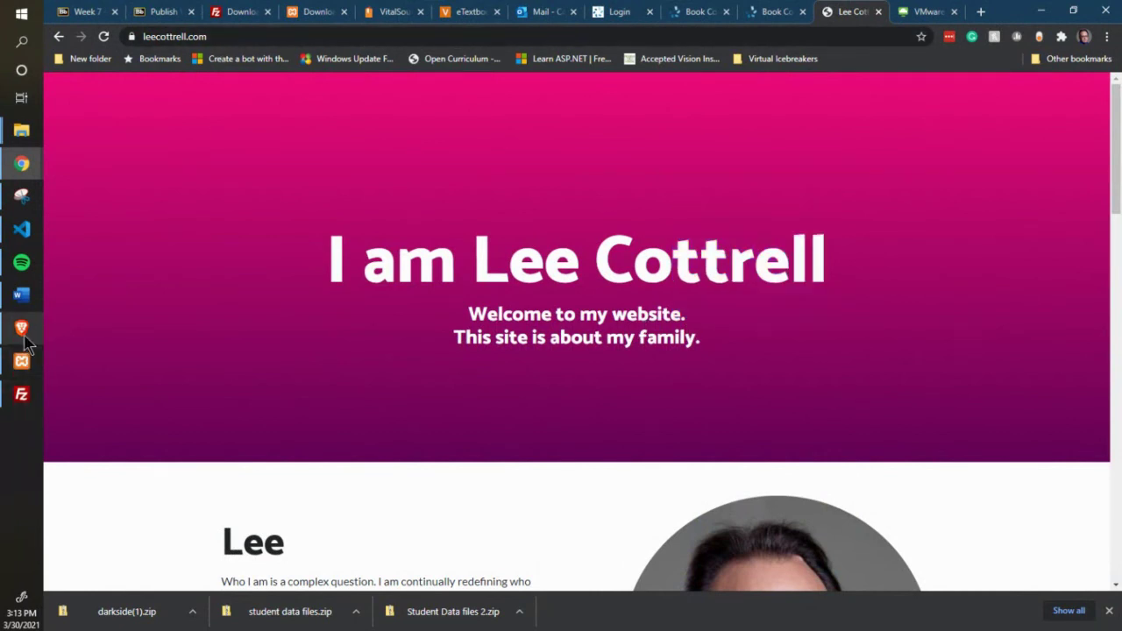
pyautogui.click(21, 395)
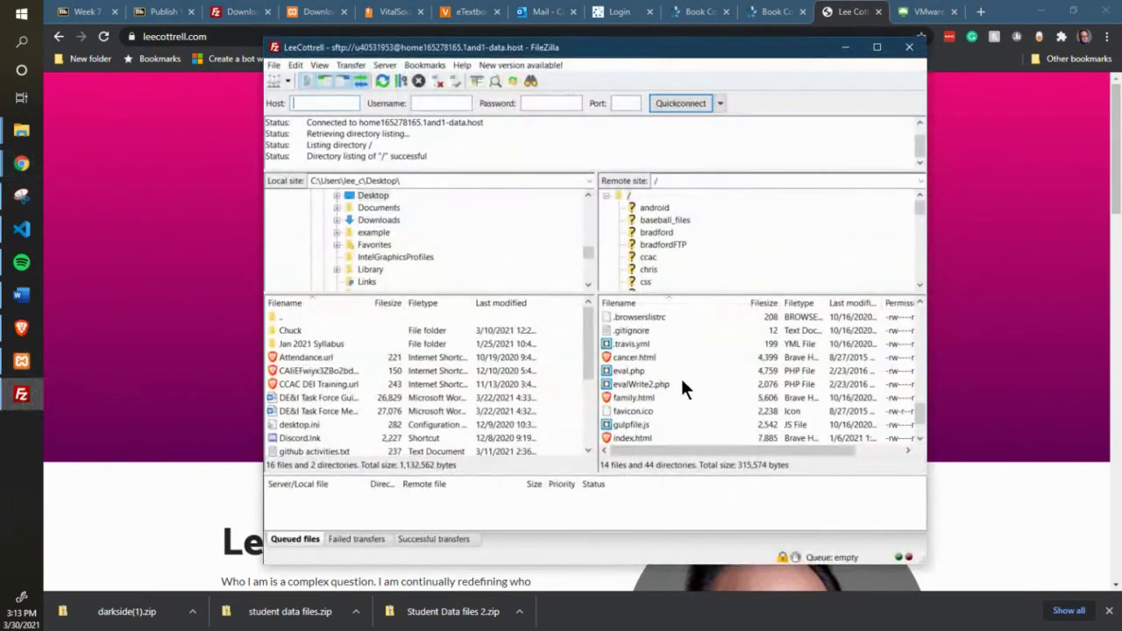
# Download the server's index.html (7,885 bytes) into the local Desktop folder
pyautogui.scroll(-2, 670, 386)
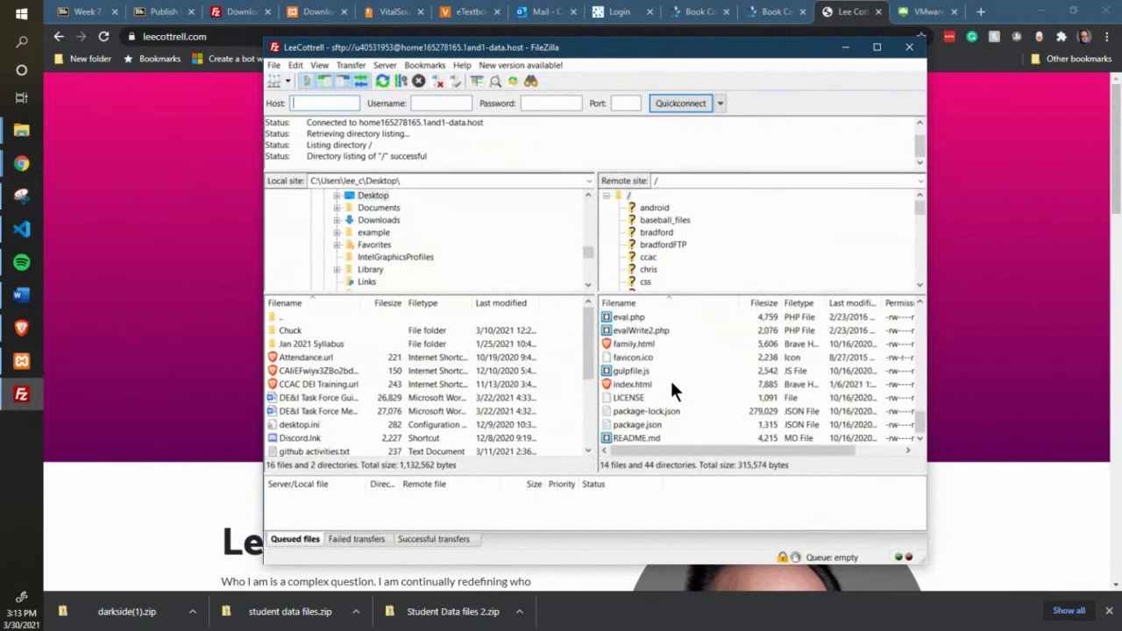
pyautogui.click(640, 386)
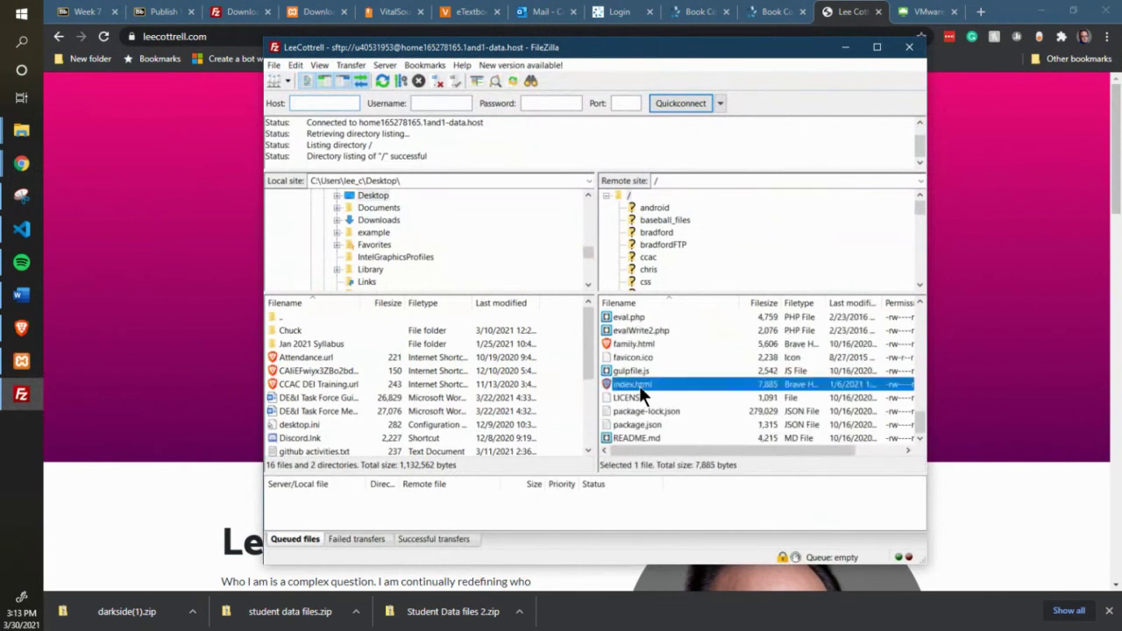
pyautogui.moveTo(619, 385); pyautogui.dragTo(390, 244)
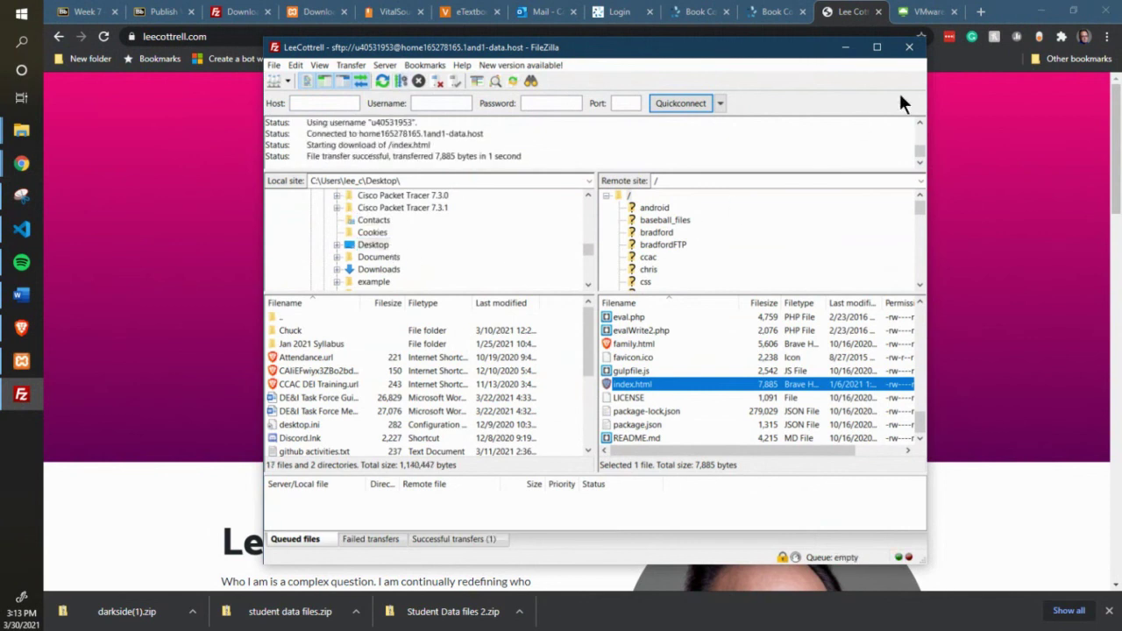
pyautogui.click(1042, 12)
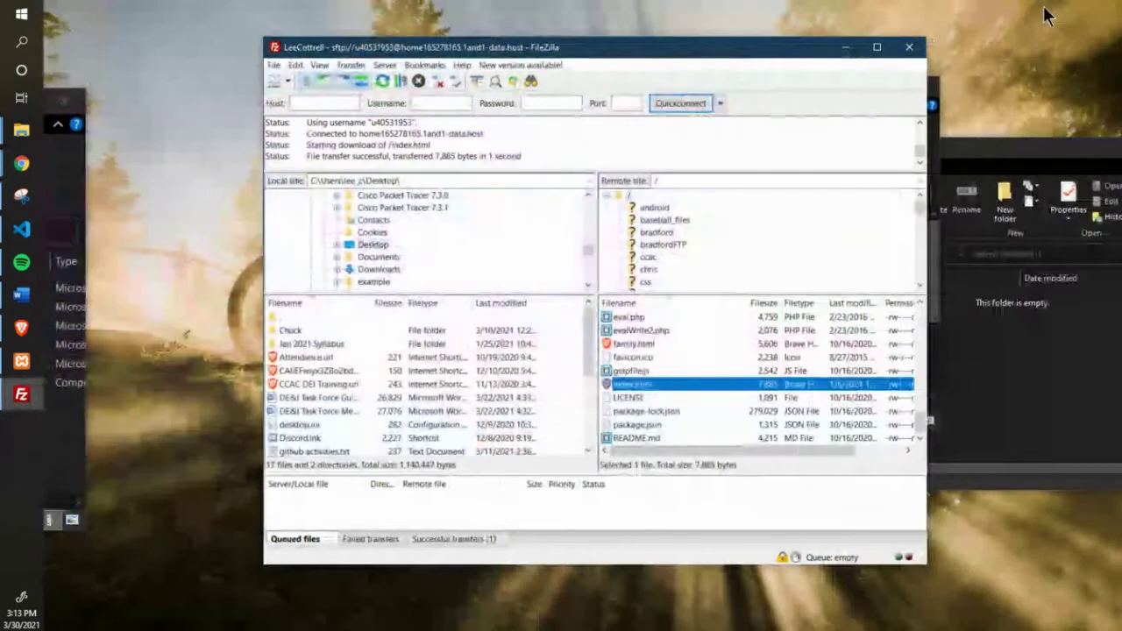
pyautogui.click(22, 16)
# Open the downloaded Desktop\index.html in Visual Studio Code, maximized
pyautogui.write('vsc')
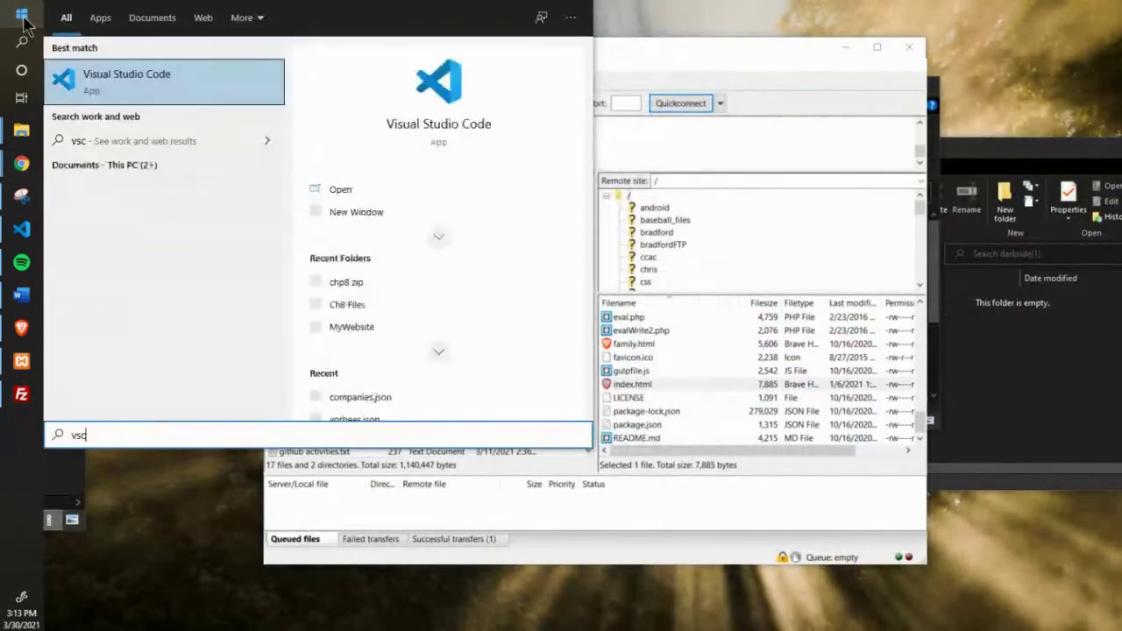
pyautogui.click(413, 123)
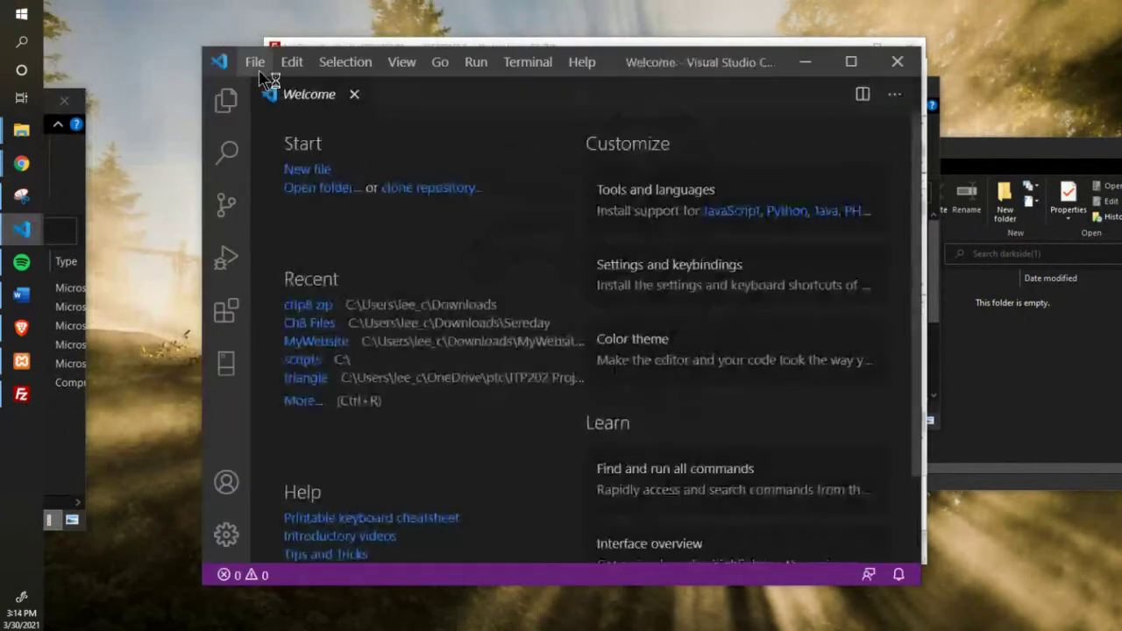
pyautogui.click(254, 61)
pyautogui.click(292, 154)
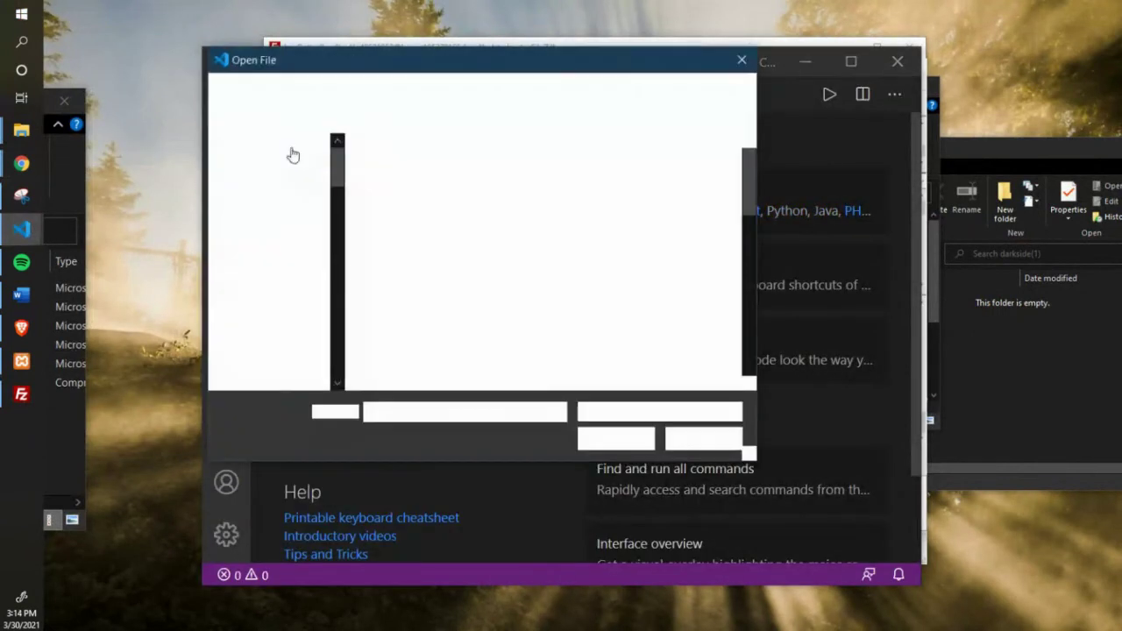
pyautogui.click(296, 181)
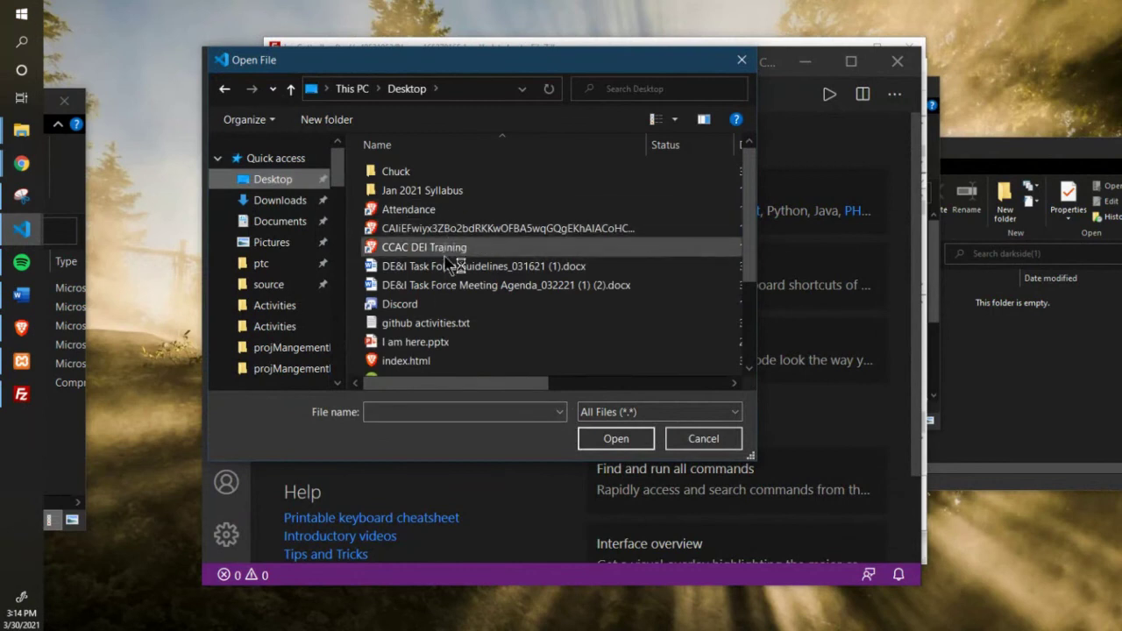
pyautogui.click(425, 362)
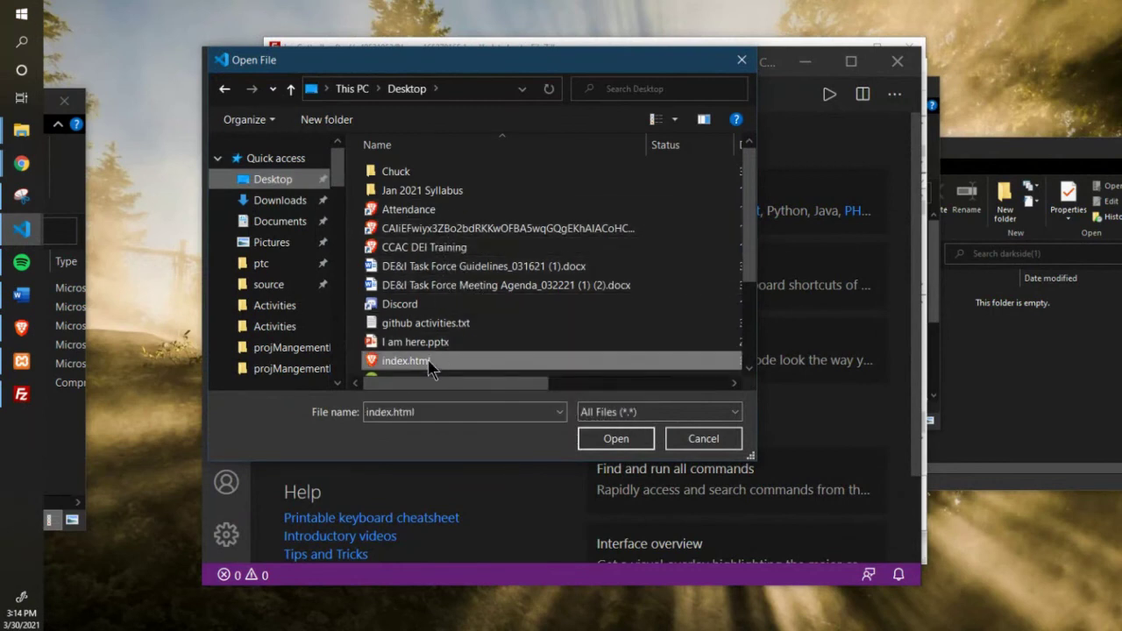
pyautogui.click(616, 440)
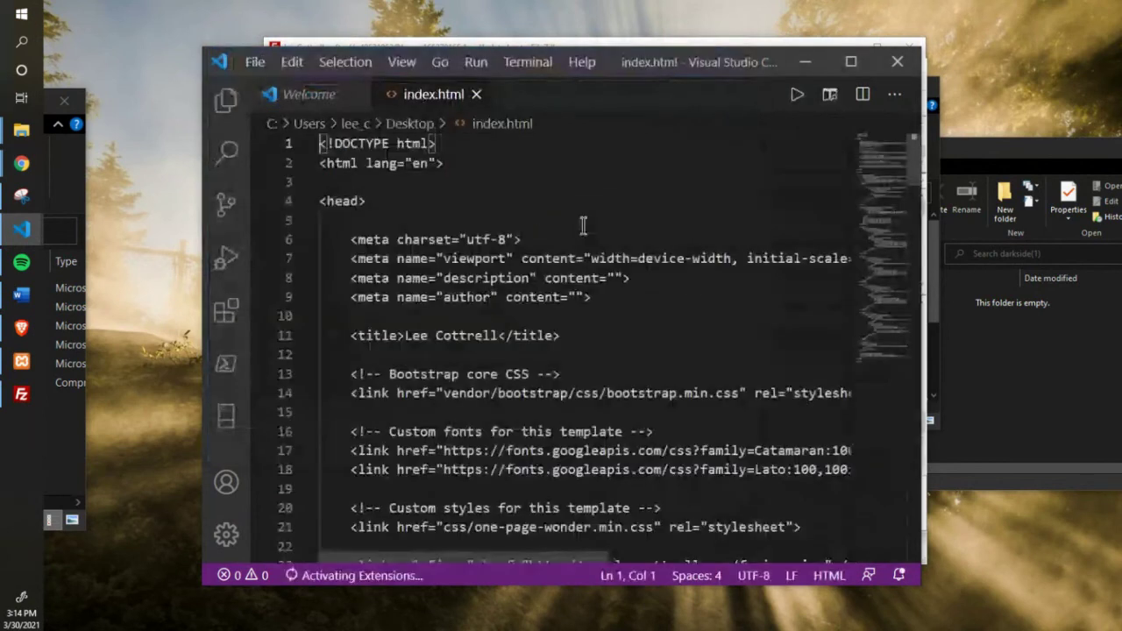
pyautogui.press('super+Up')
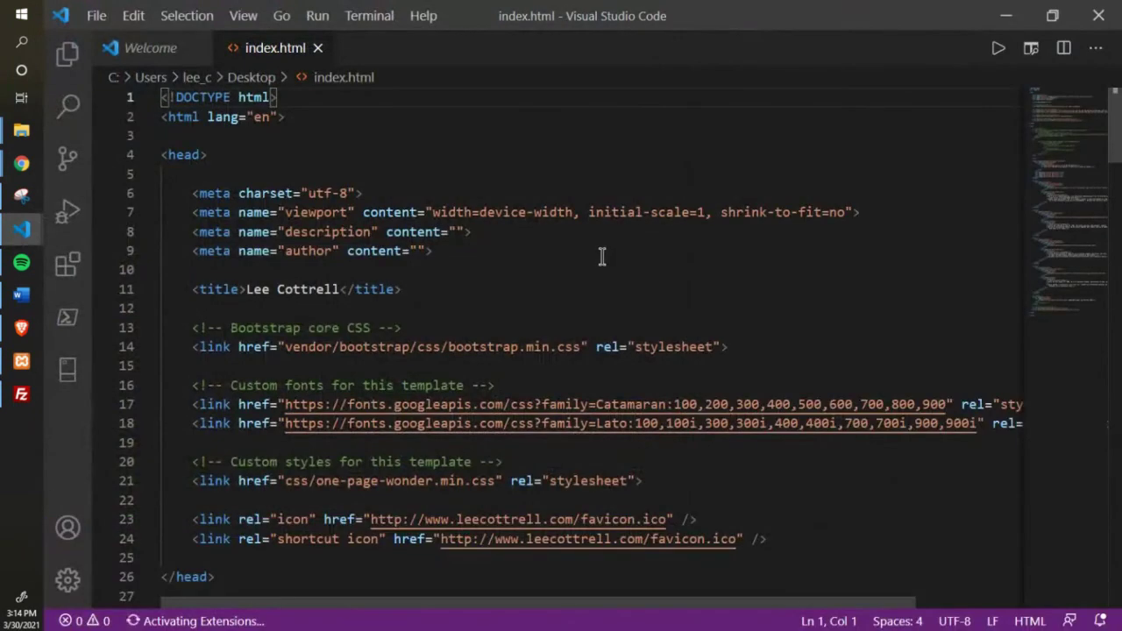
# Insert 'me and ' before 'my family' in the subtitle and save index.html
pyautogui.scroll(-8, 602, 256)
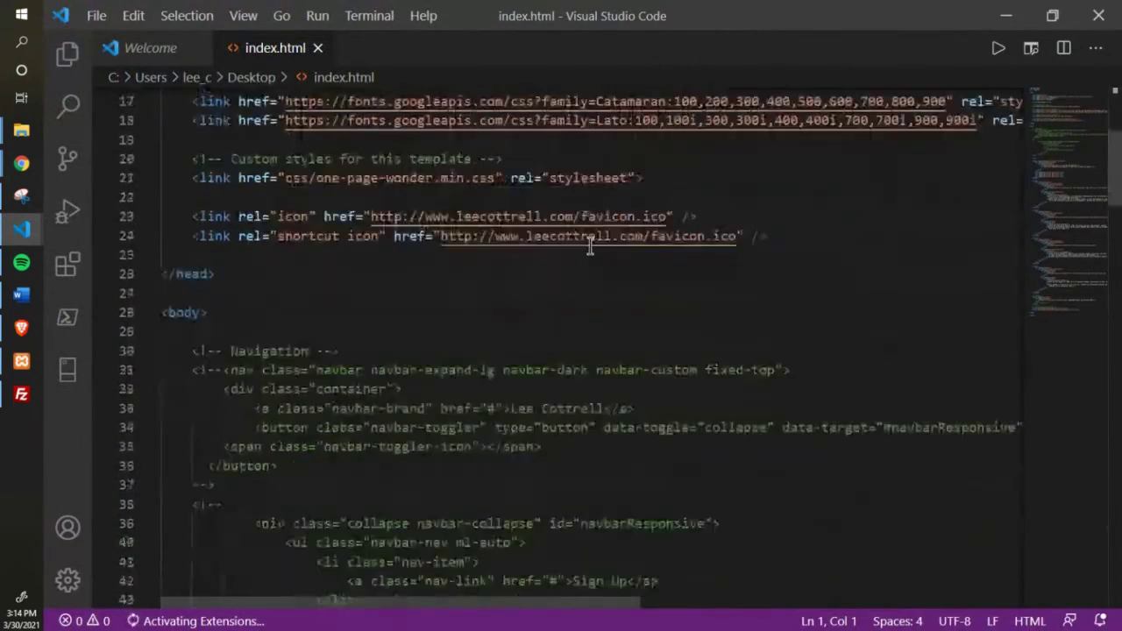
pyautogui.scroll(-6, 590, 247)
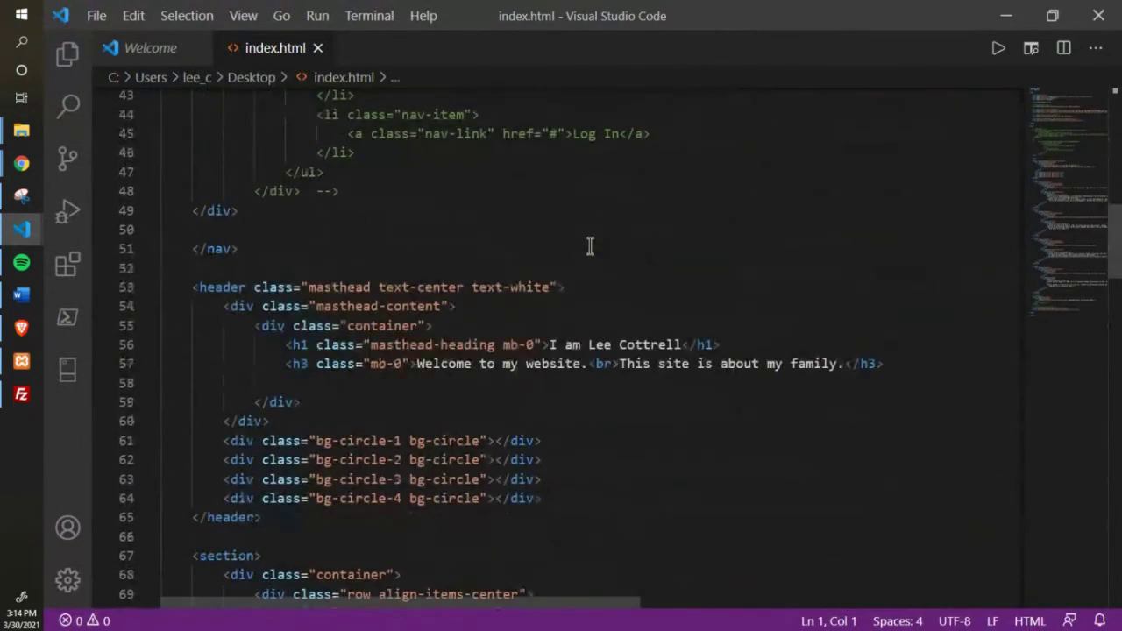
pyautogui.click(766, 363)
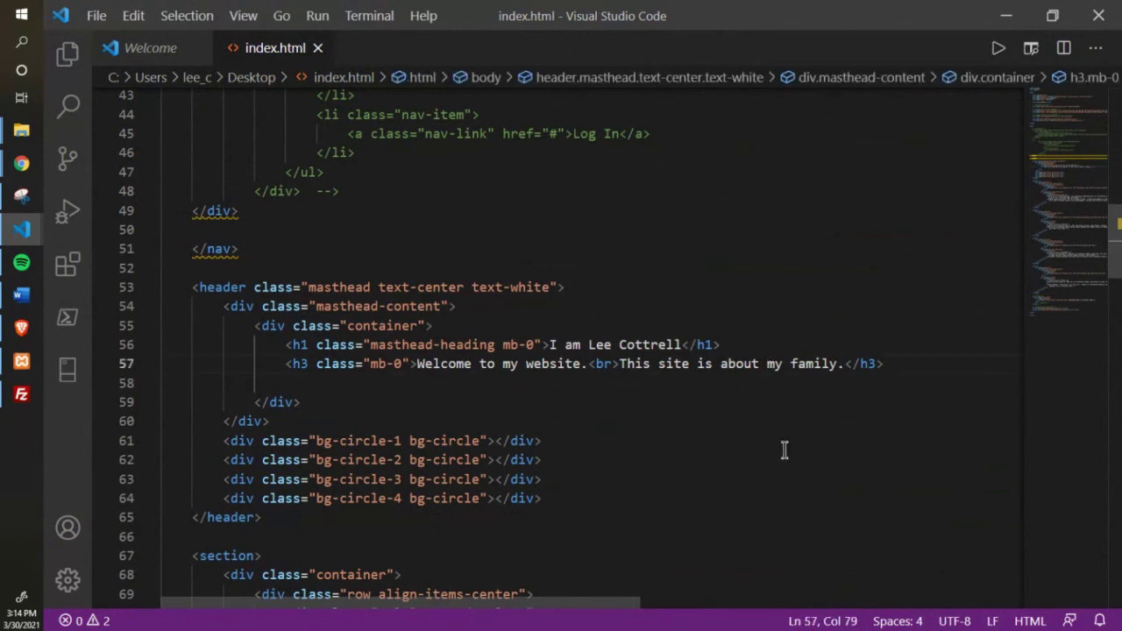
pyautogui.write('me and')
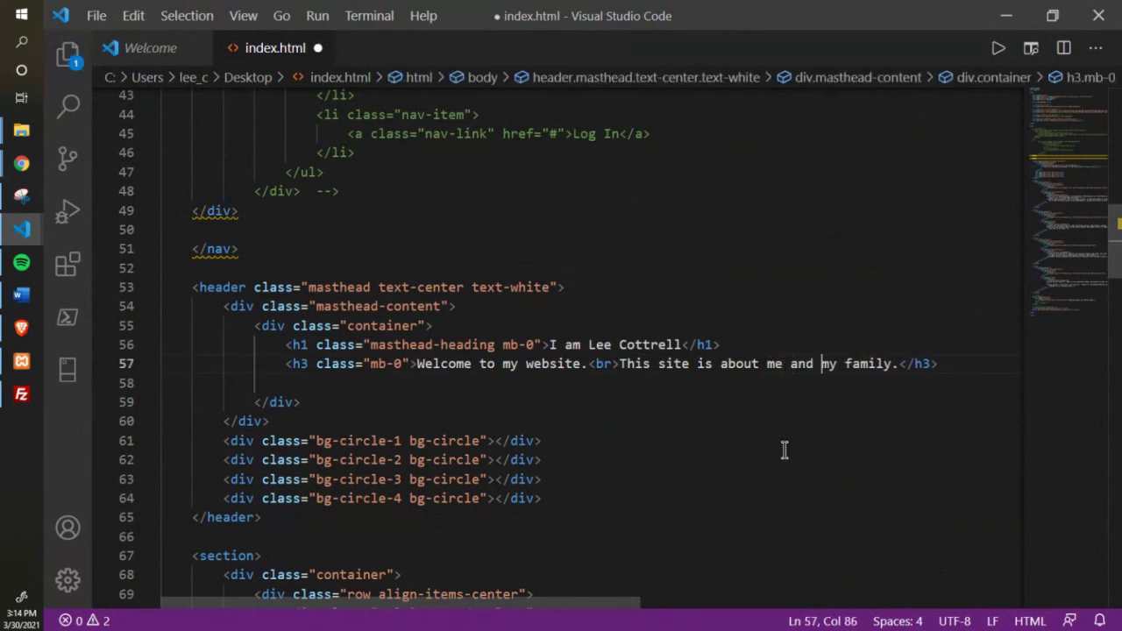
pyautogui.hotkey('ctrl', 's')
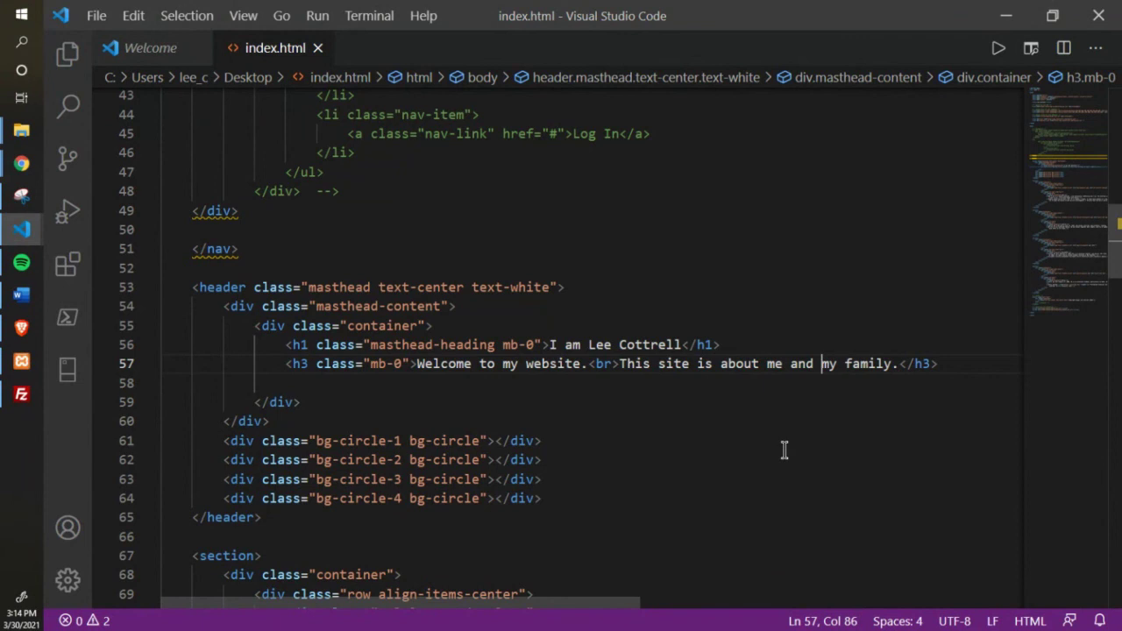
pyautogui.click(21, 395)
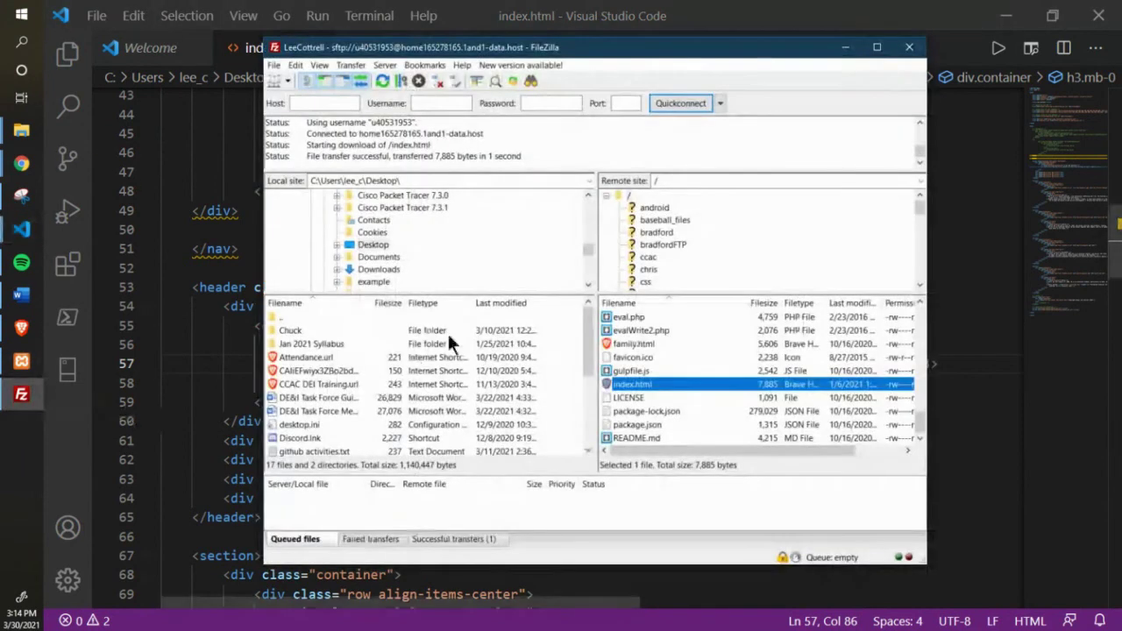
# Show the Desktop folder's contents in FileZilla's local pane
pyautogui.click(1006, 15)
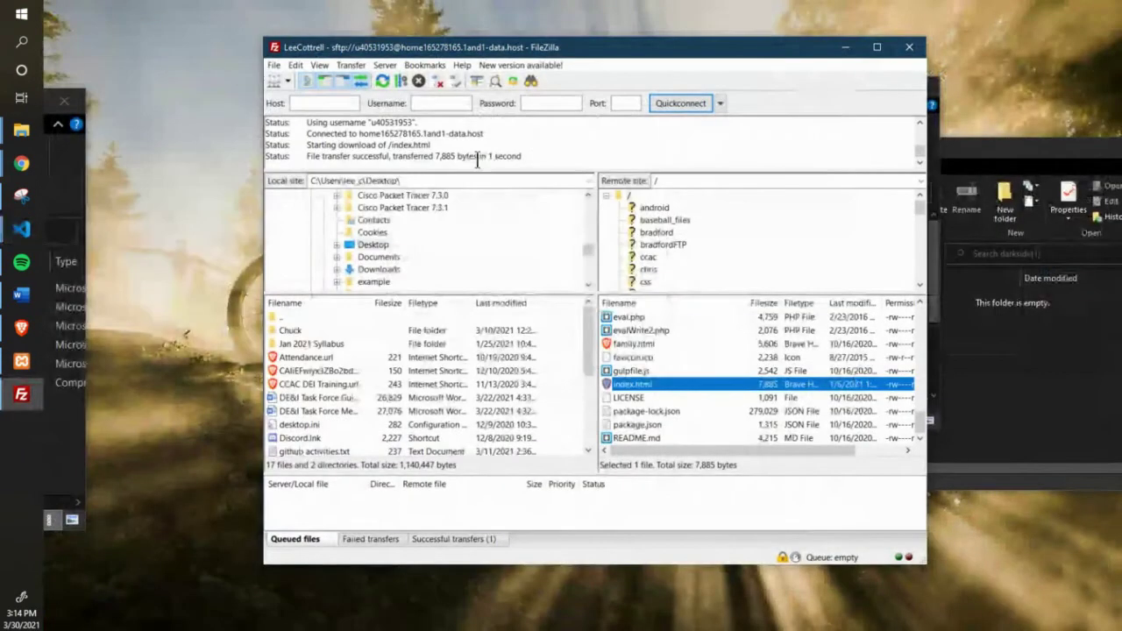
pyautogui.scroll(3, 411, 238)
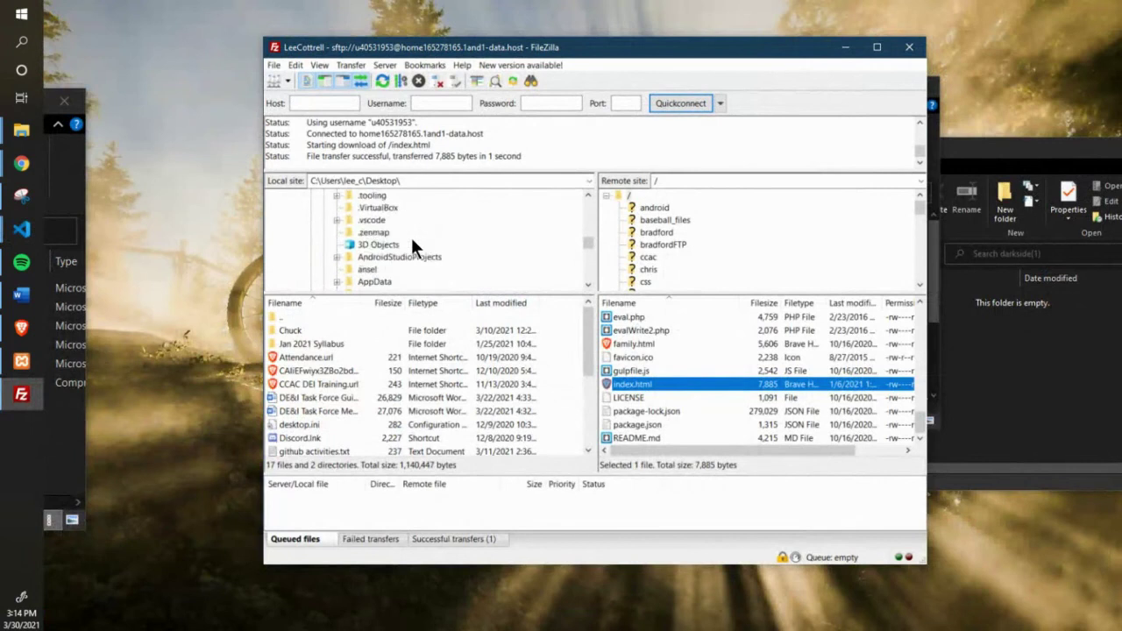
pyautogui.scroll(-1, 411, 238)
pyautogui.scroll(-1, 412, 247)
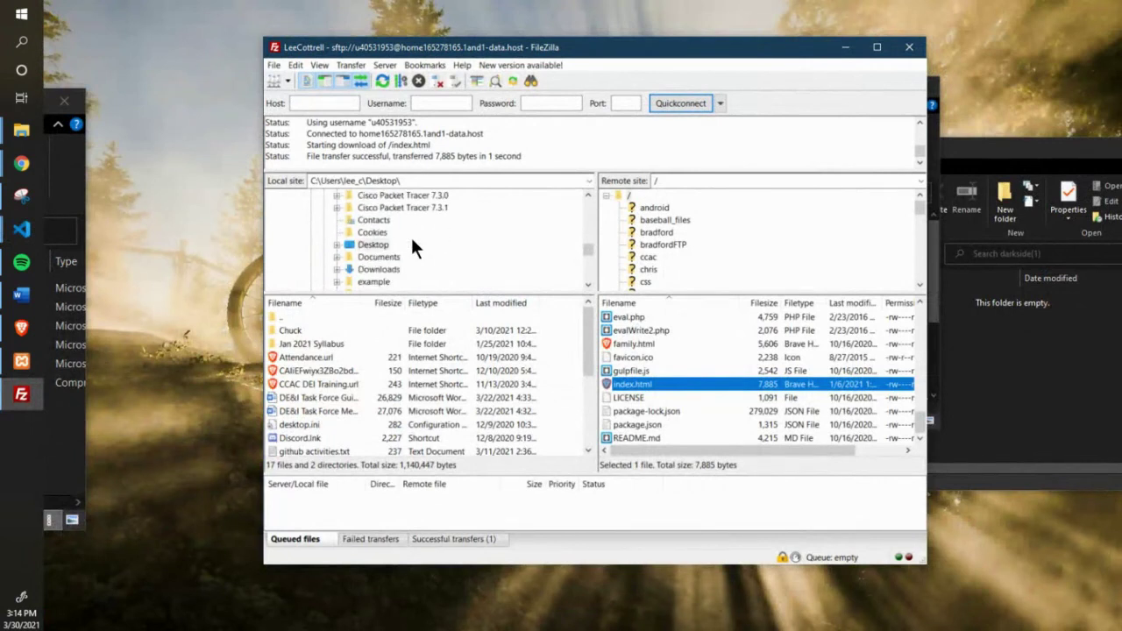
pyautogui.click(338, 244)
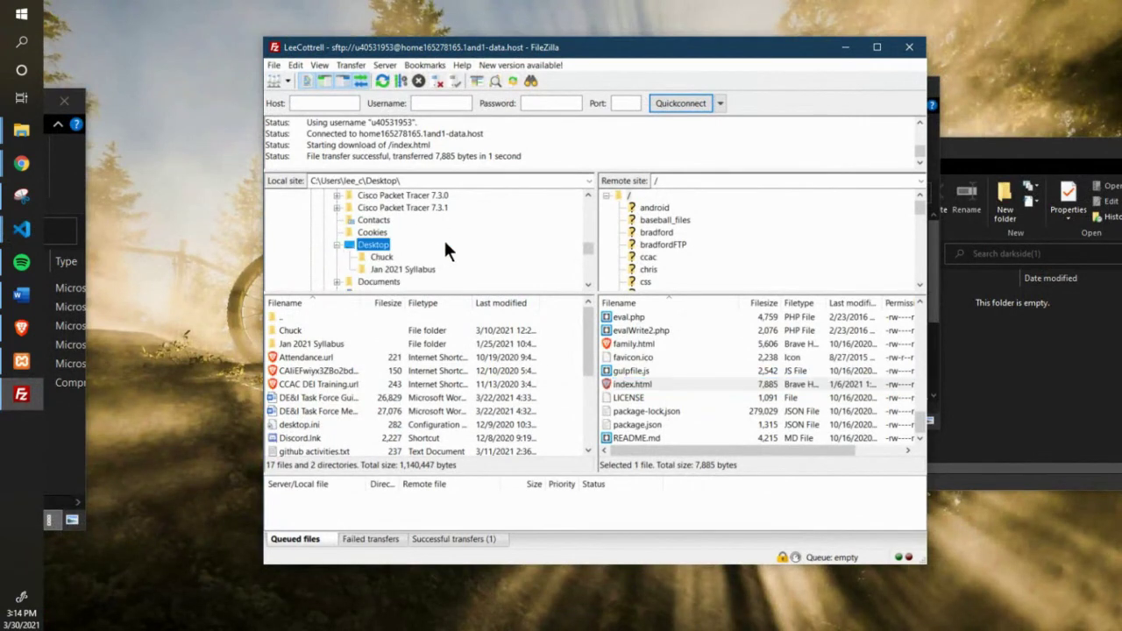
pyautogui.click(388, 246)
pyautogui.click(307, 330)
pyautogui.scroll(-1, 353, 391)
pyautogui.scroll(-1, 352, 392)
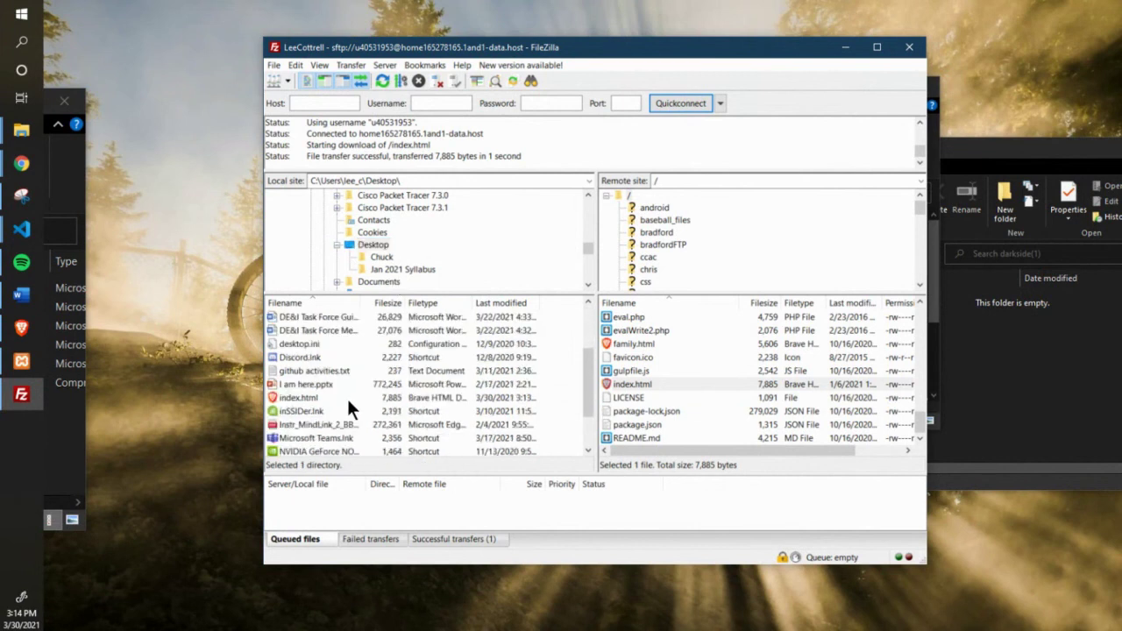
# Upload the edited index.html (7,892 bytes) to the server root, overwriting the old copy
pyautogui.click(297, 397)
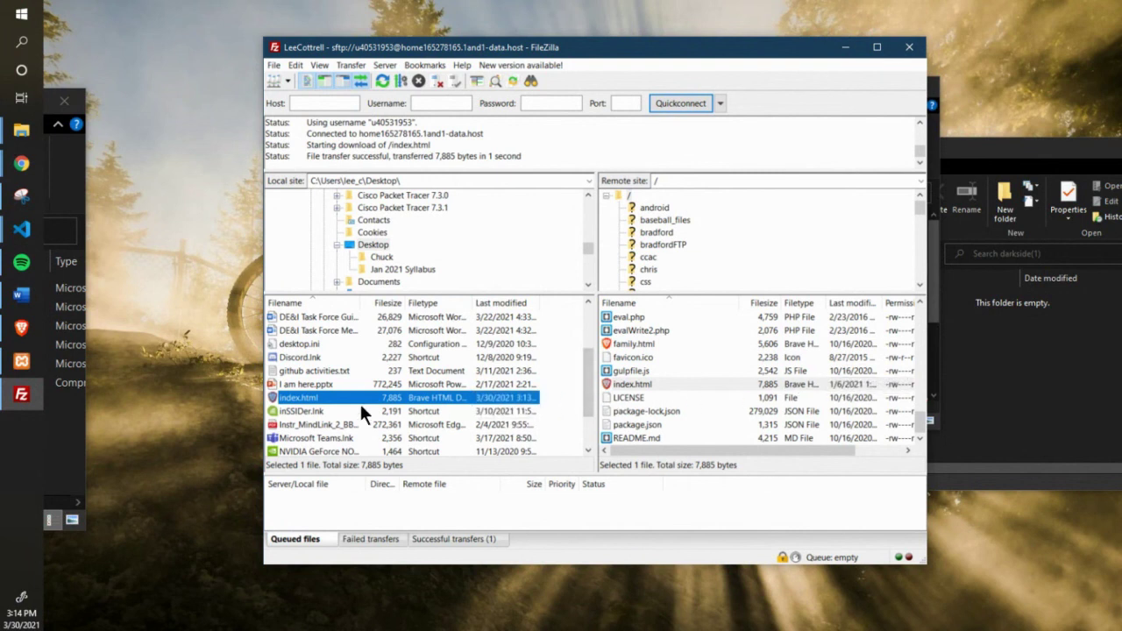
pyautogui.moveTo(297, 401); pyautogui.dragTo(662, 412)
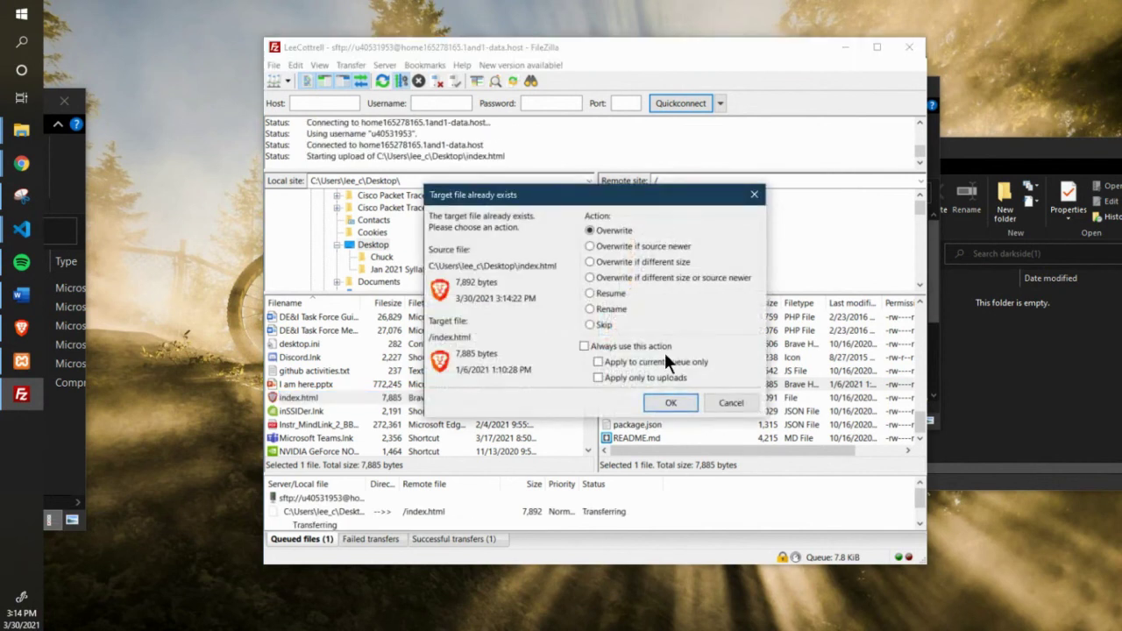
pyautogui.click(679, 402)
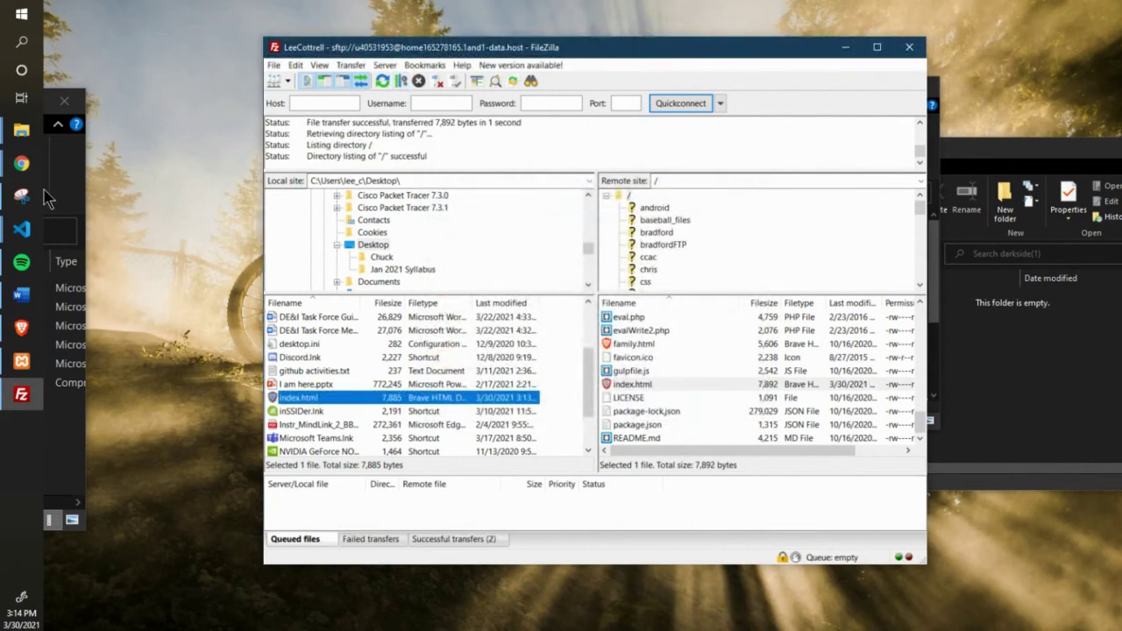
pyautogui.click(21, 163)
# Reload the personal website so the subtitle reads 'This site is about me and my family.'
pyautogui.click(105, 91)
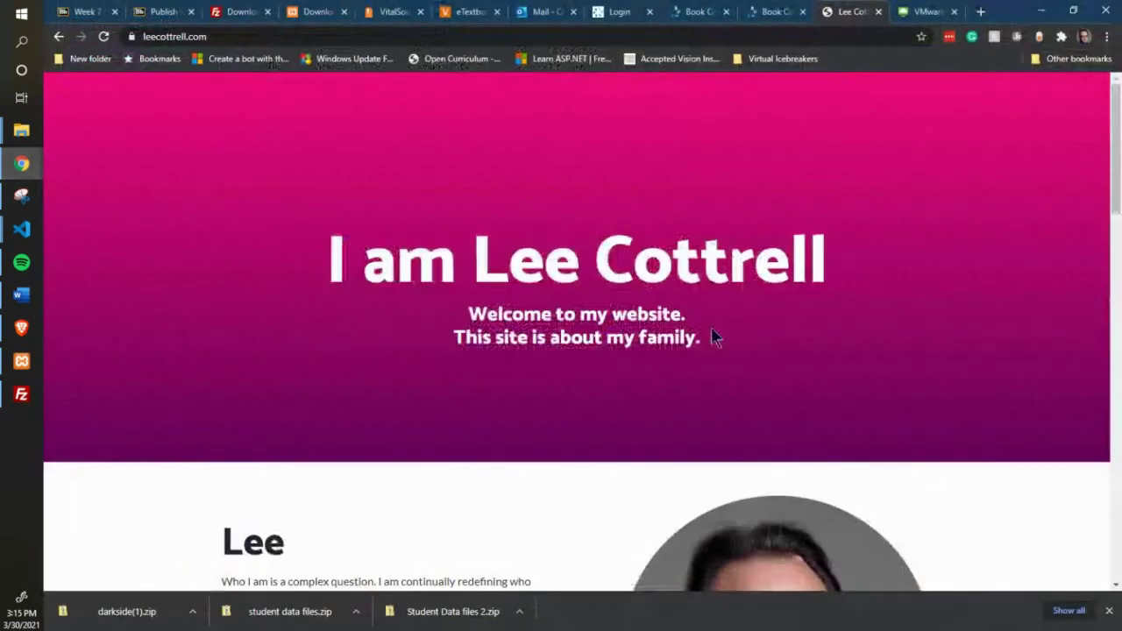
pyautogui.click(104, 38)
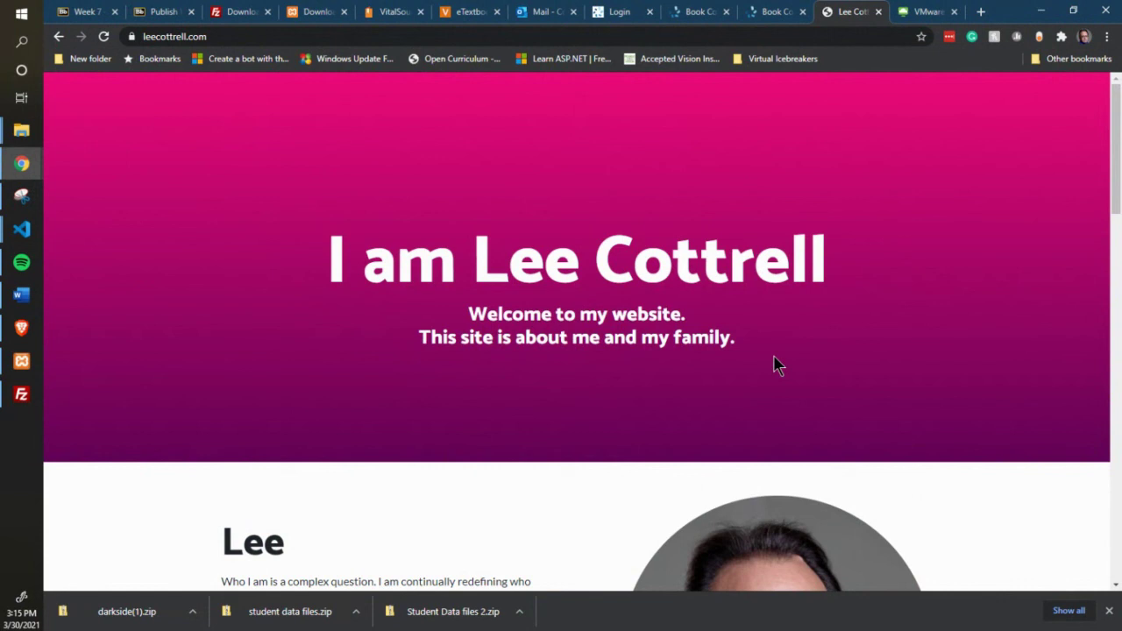
pyautogui.click(23, 296)
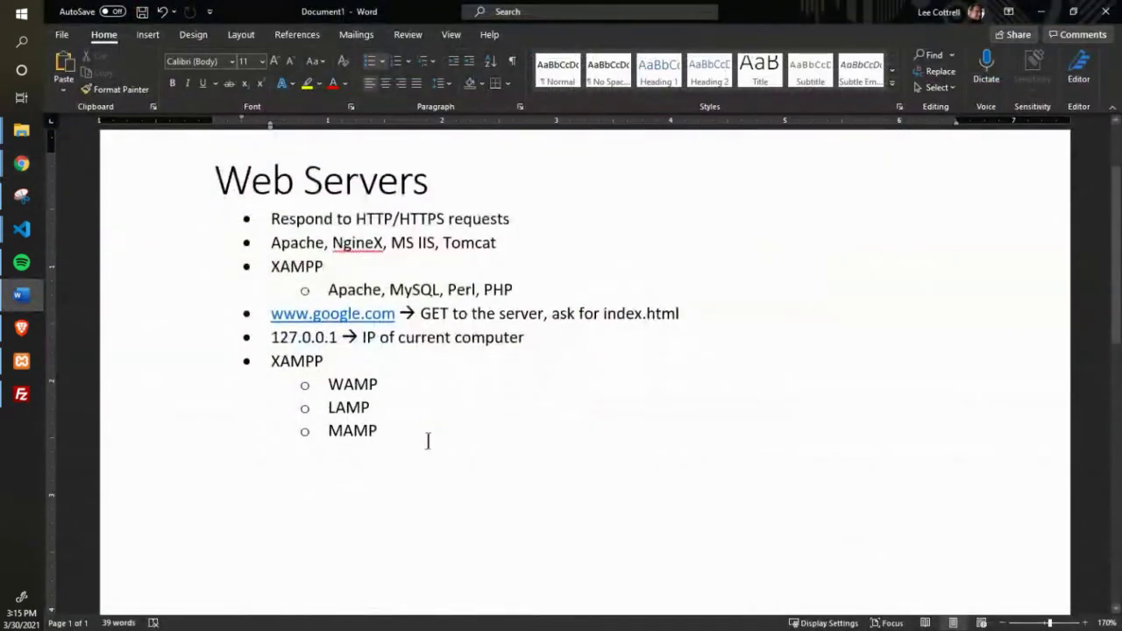
# Add 'Ionos.com' on a new line below the Web Servers list in Word
pyautogui.press('Return')
pyautogui.hotkey('shift', 'Tab')
pyautogui.write('Ionos.com')
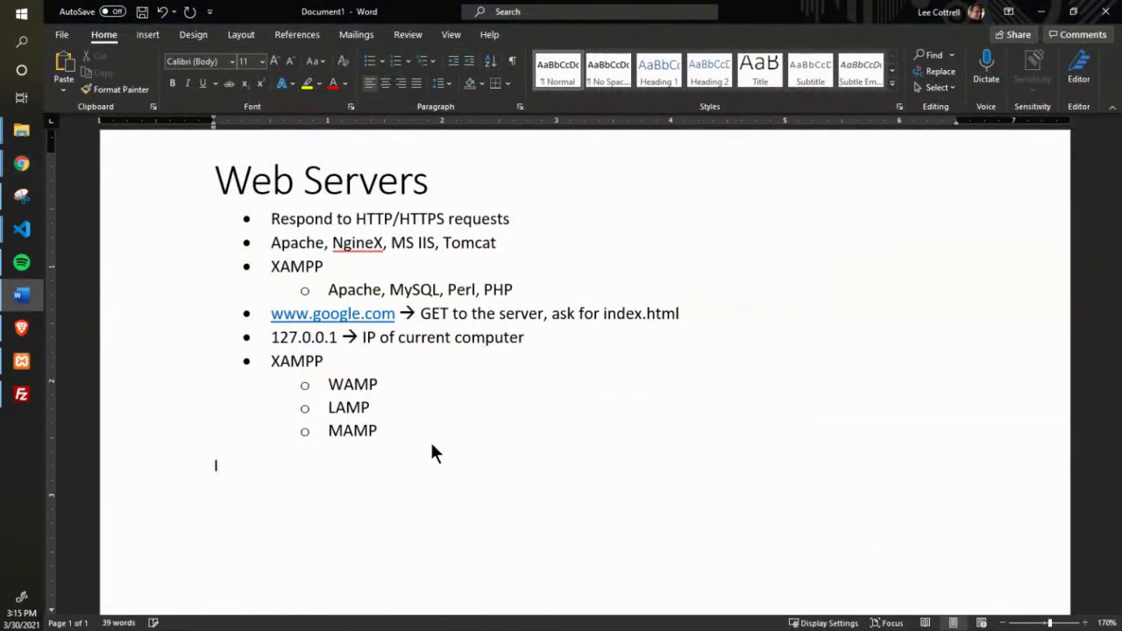
pyautogui.press('Return')
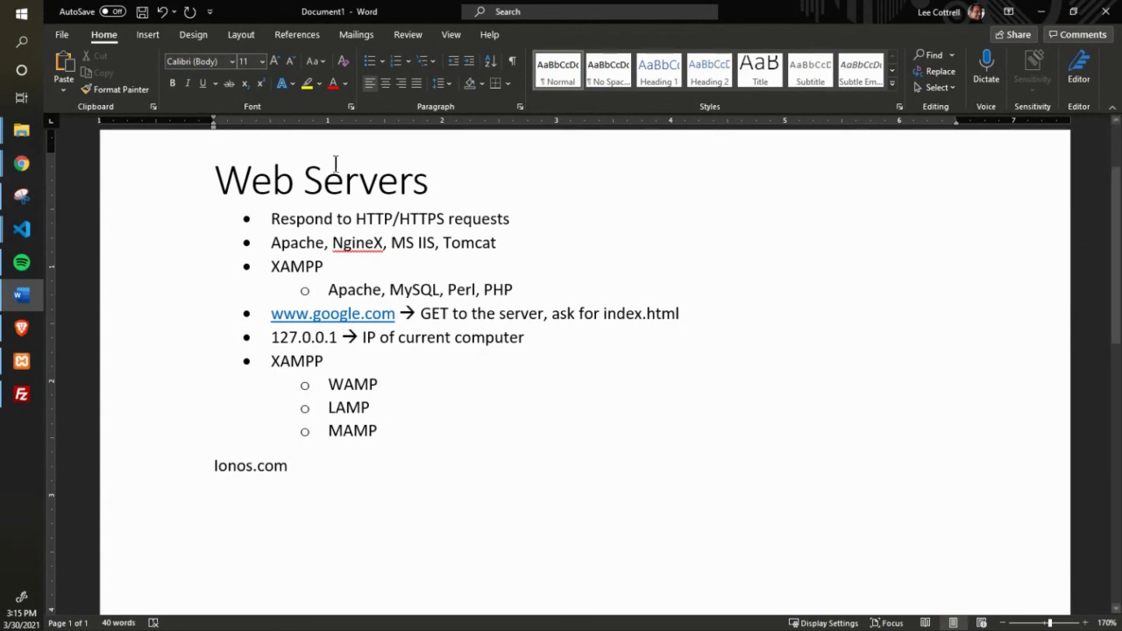
pyautogui.click(22, 163)
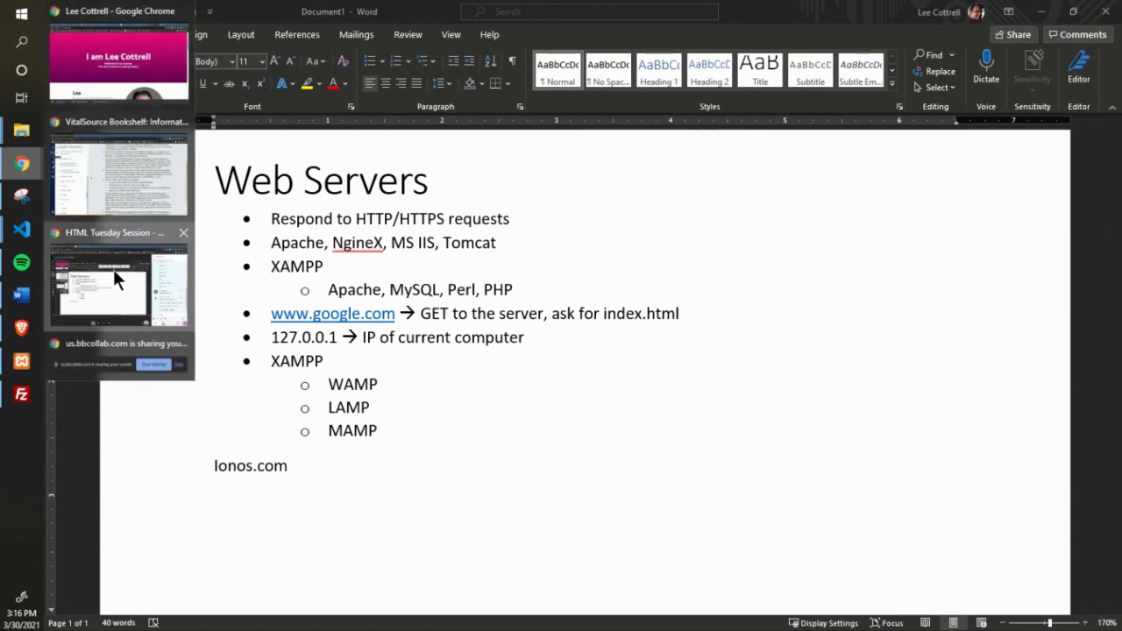
pyautogui.click(119, 70)
# Open the remote desktop's Downloads folder showing darkside and FileZillaPortable_3.53.1
pyautogui.click(912, 13)
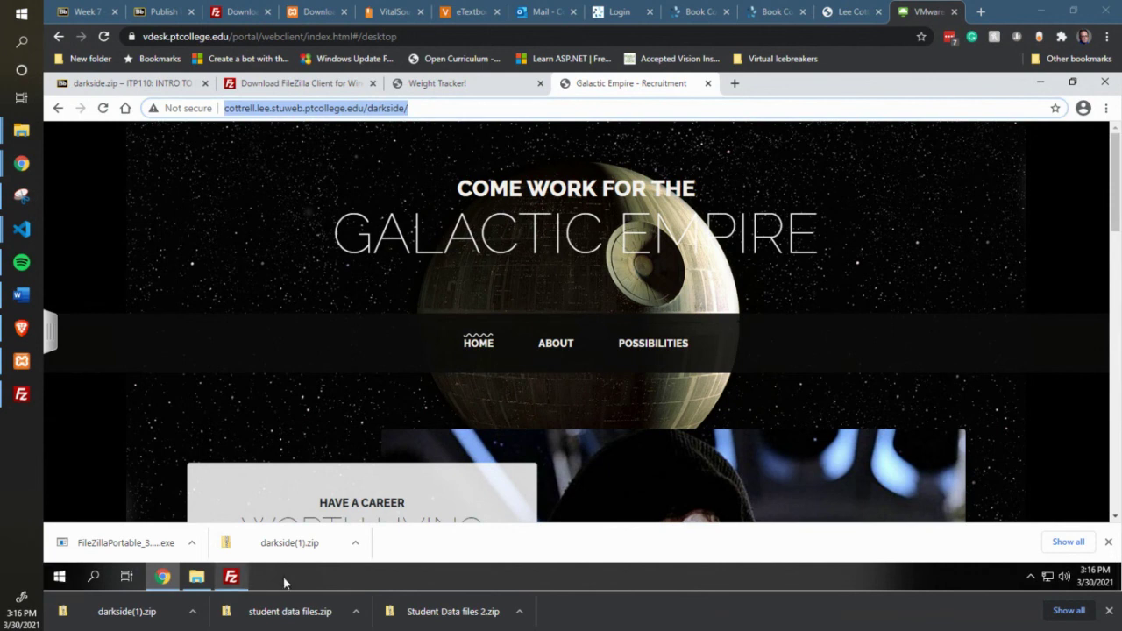
pyautogui.click(197, 577)
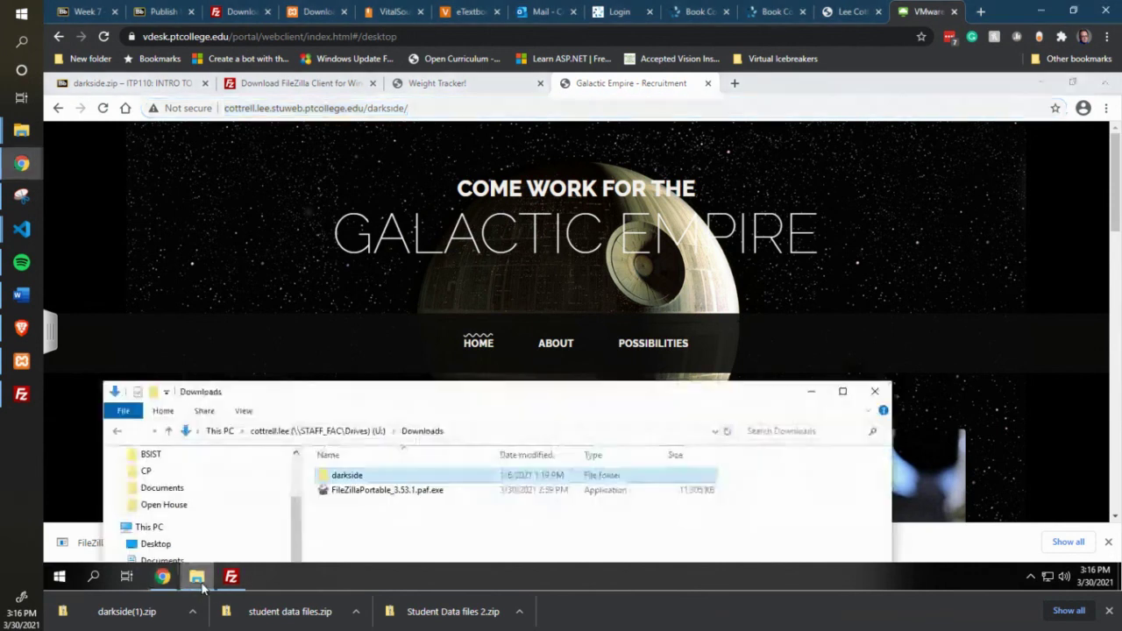
# Delete the FileZillaPortable_3.53.1 file from the remote Downloads folder
pyautogui.doubleClick(418, 491)
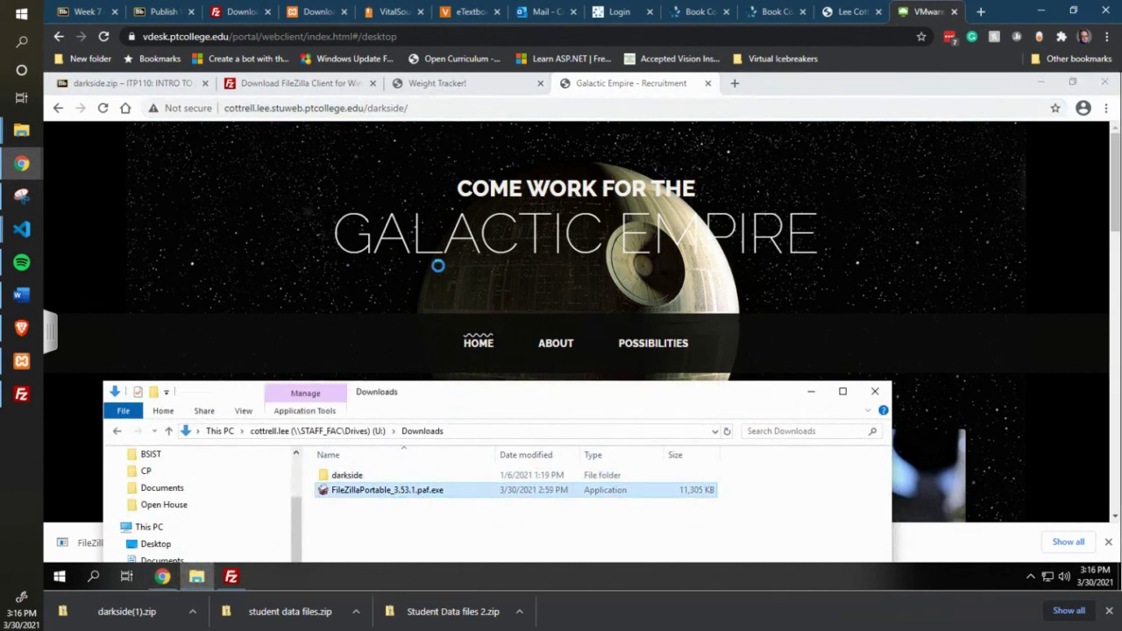
pyautogui.click(232, 577)
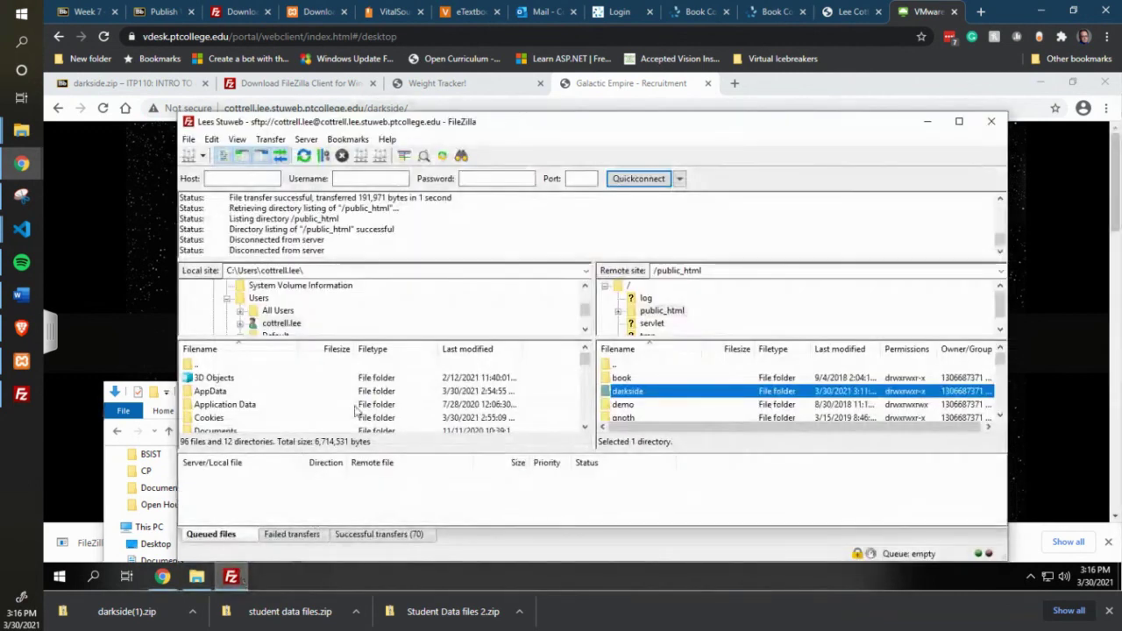
pyautogui.click(153, 432)
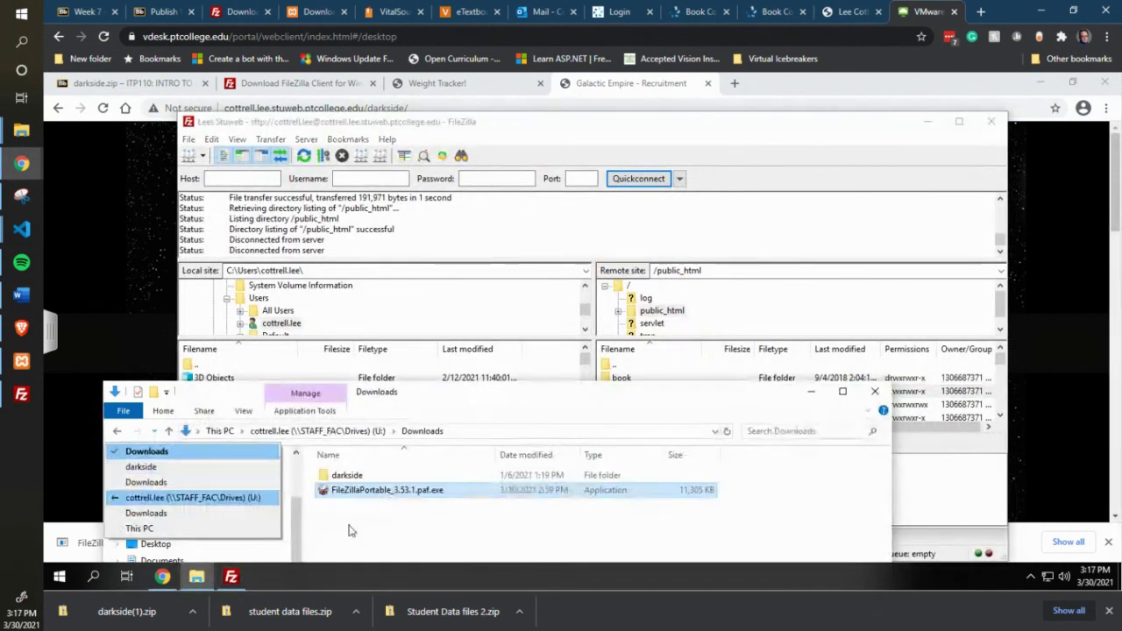
pyautogui.rightClick(383, 499)
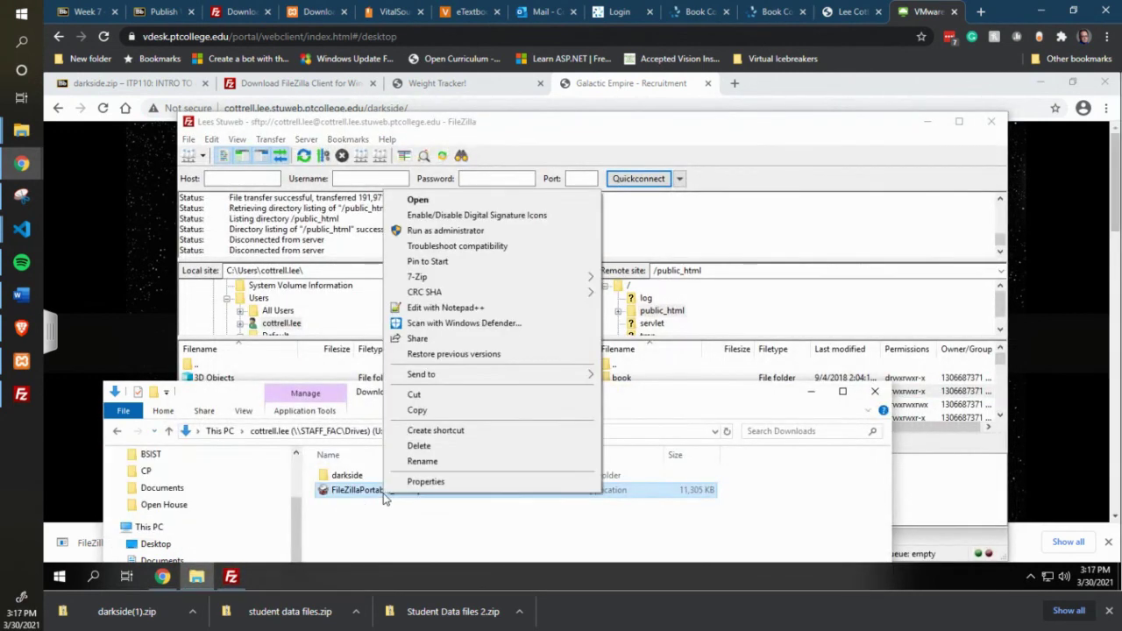
pyautogui.click(392, 446)
pyautogui.click(628, 381)
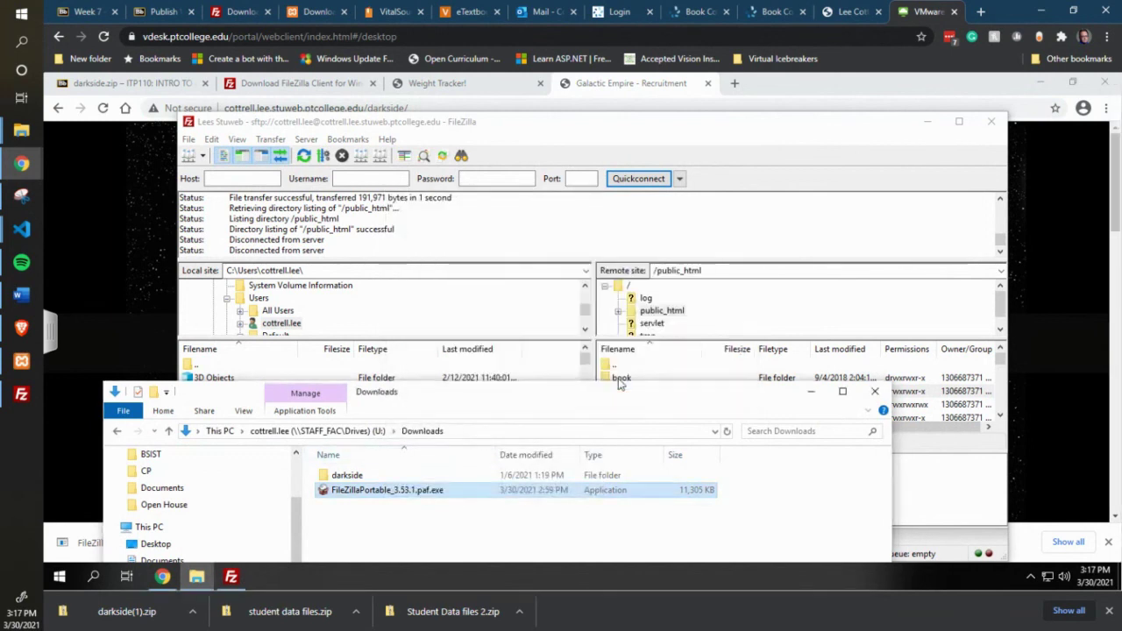
# Permanently delete the darkside folder and close the emptied Downloads window
pyautogui.click(353, 480)
pyautogui.rightClick(352, 481)
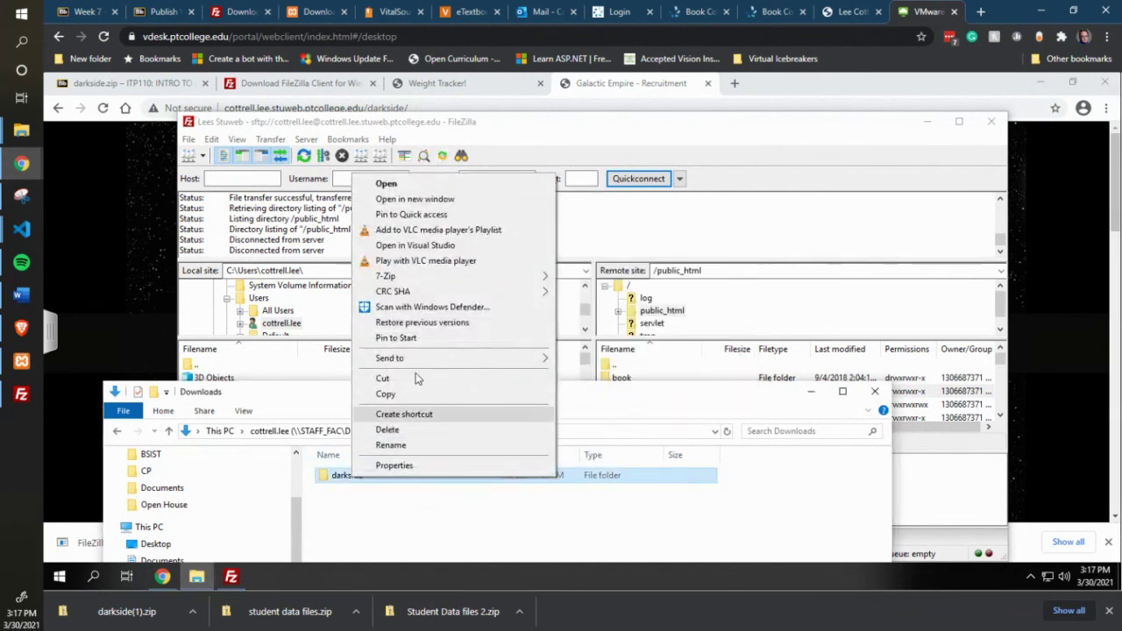
pyautogui.click(388, 429)
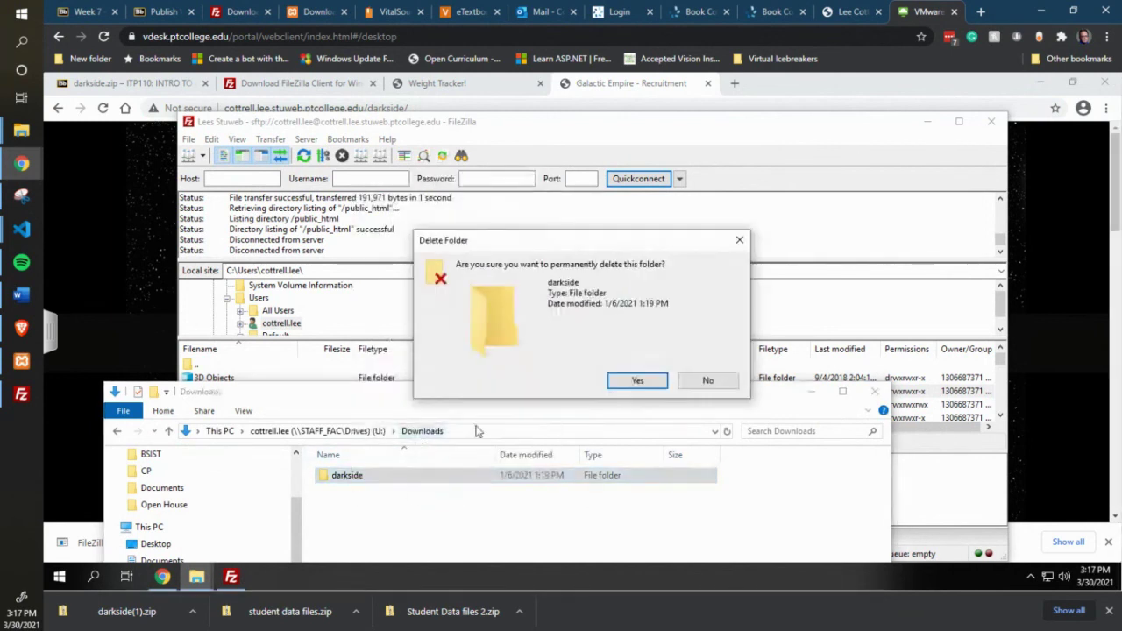
pyautogui.click(625, 382)
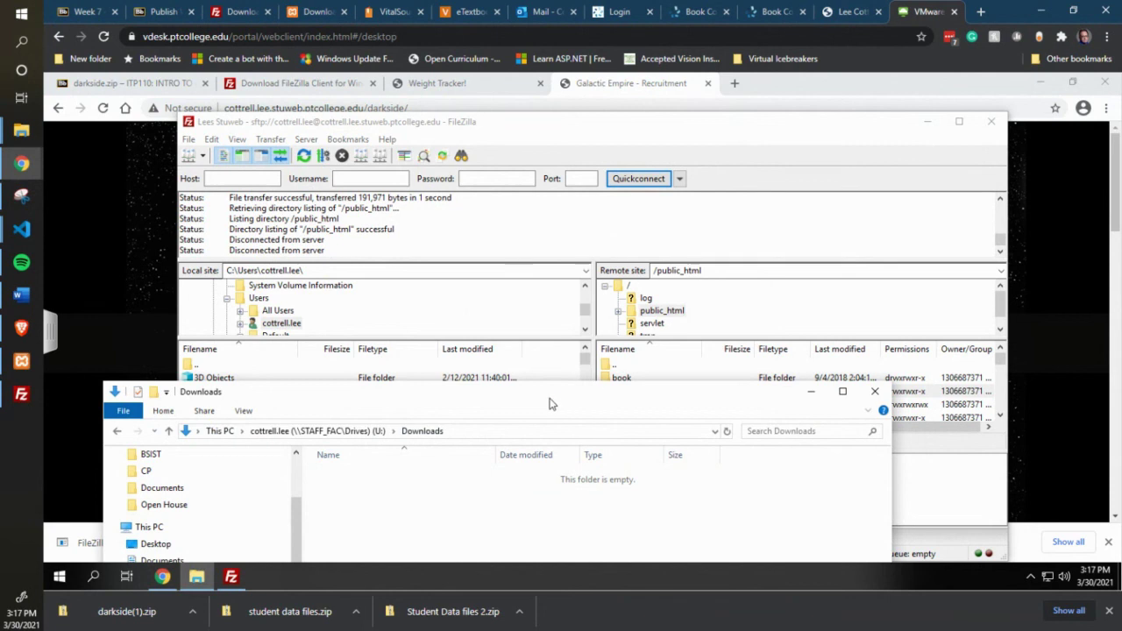
pyautogui.moveTo(549, 391); pyautogui.dragTo(574, 258)
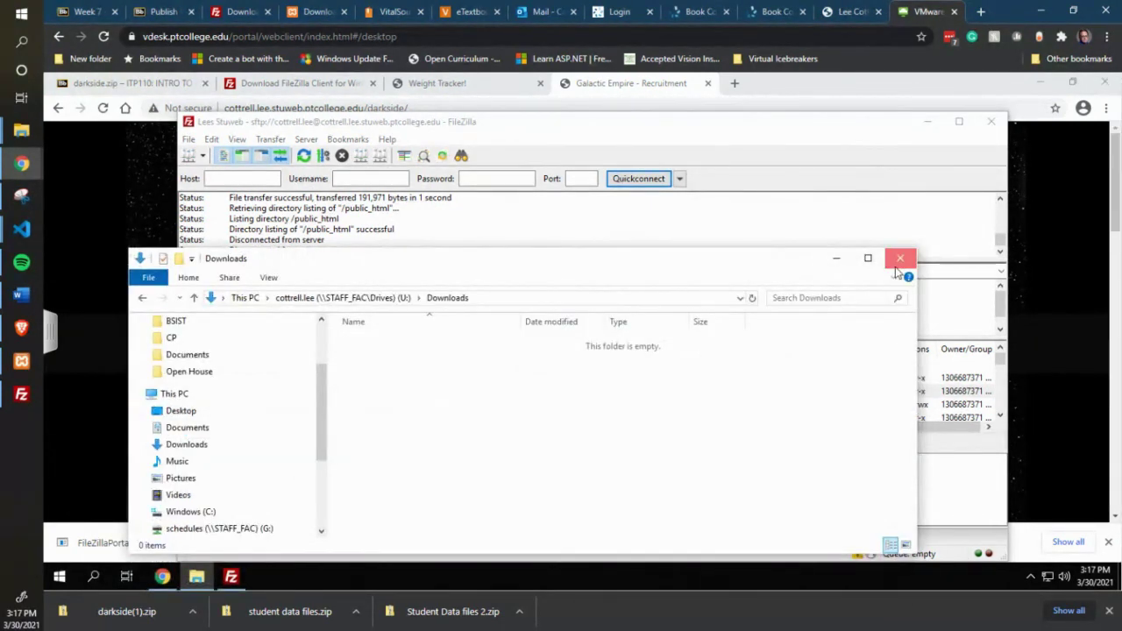
pyautogui.click(900, 258)
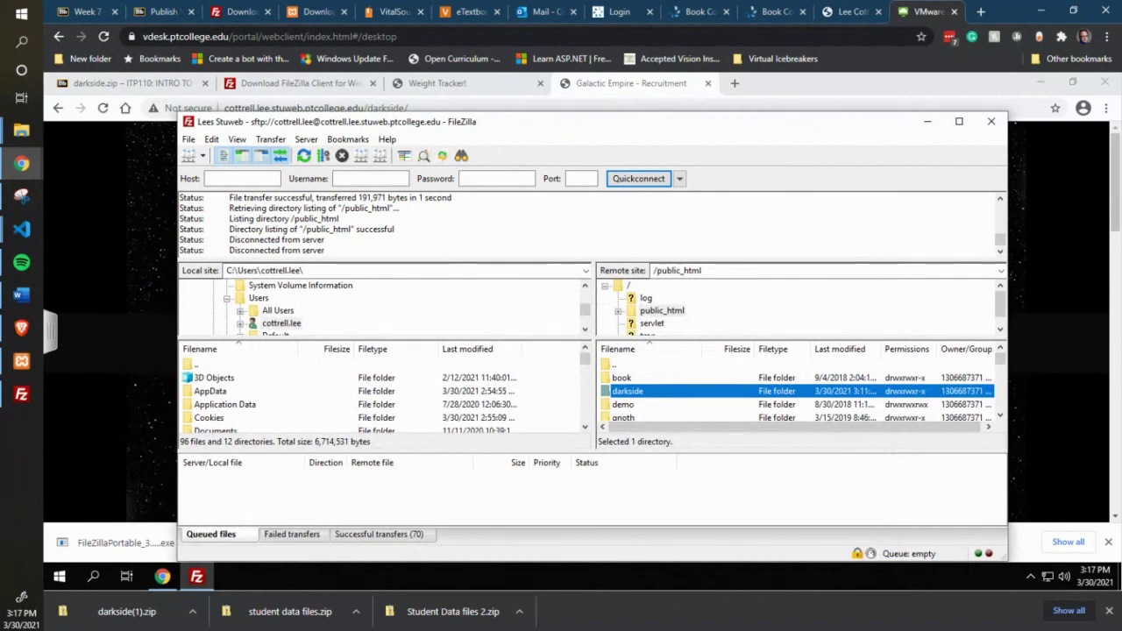